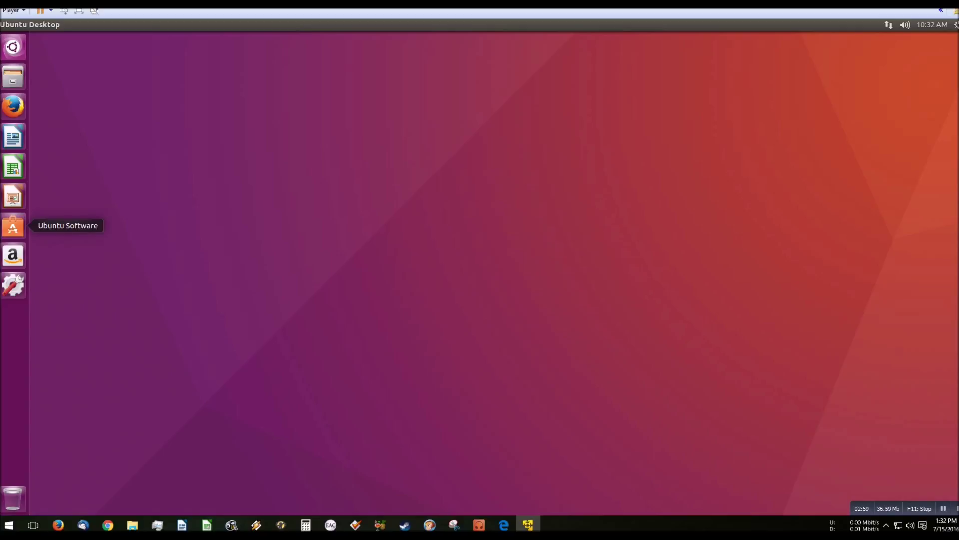
# Open Ubuntu Software and minimize its store window.
pyautogui.click(13, 228)
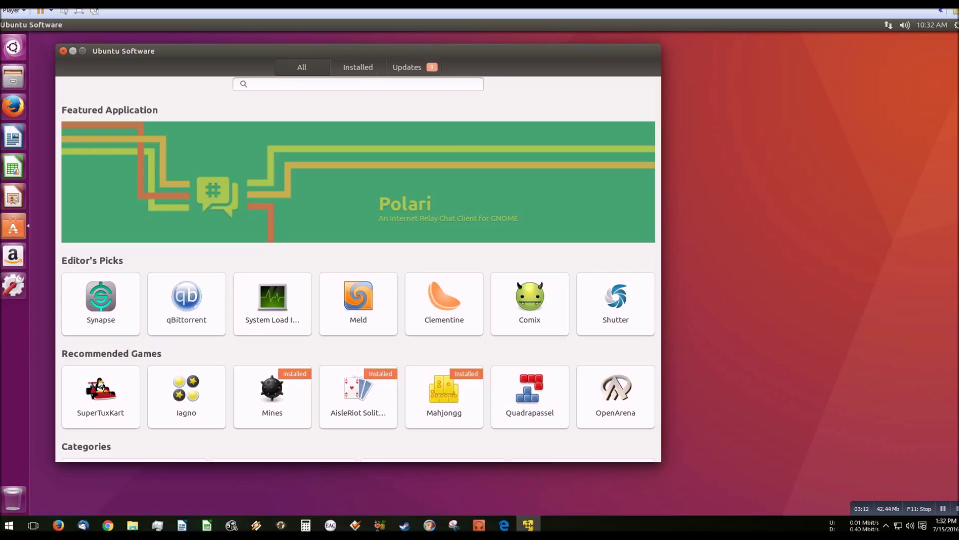
pyautogui.click(72, 51)
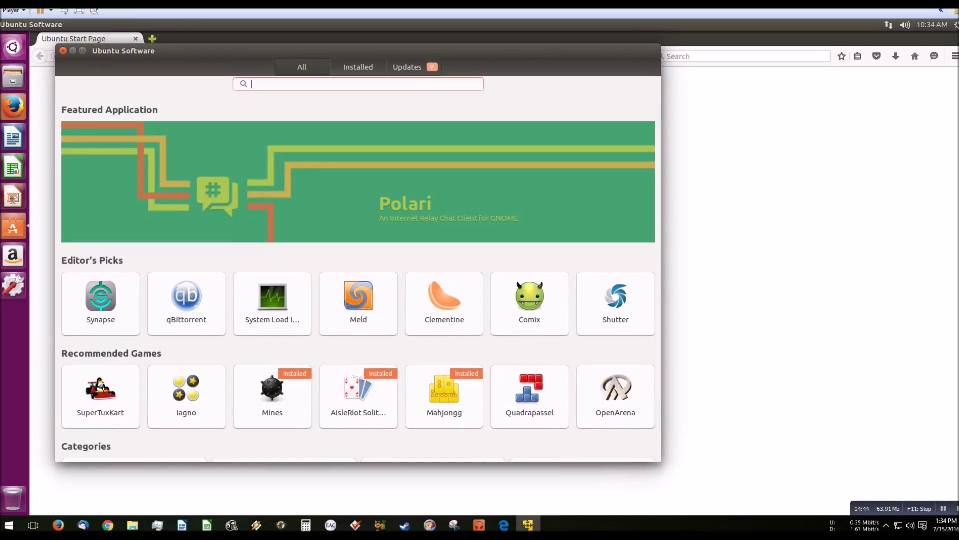
# Search the store for 'chrom' and check whether Google Chrome appears among the results.
pyautogui.write('chrome')
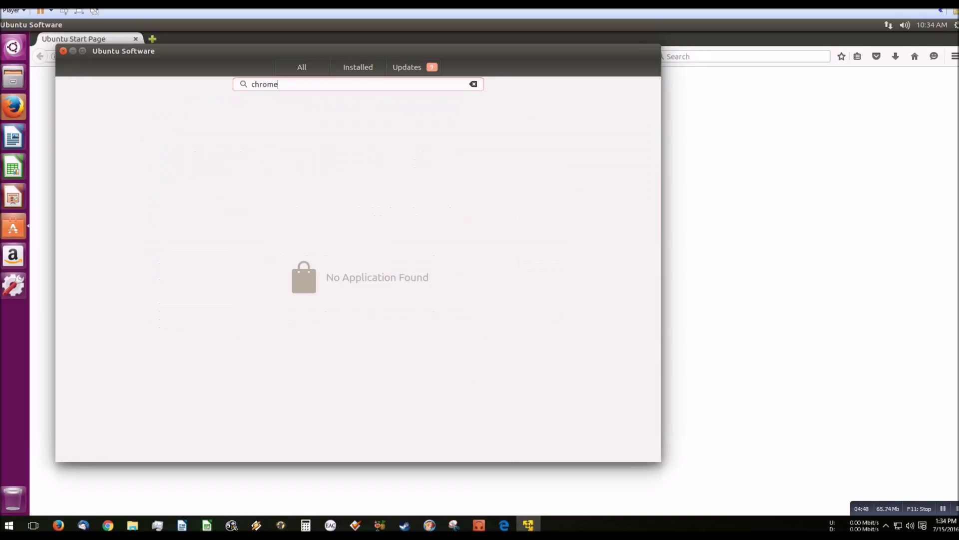
pyautogui.press('BackSpace')
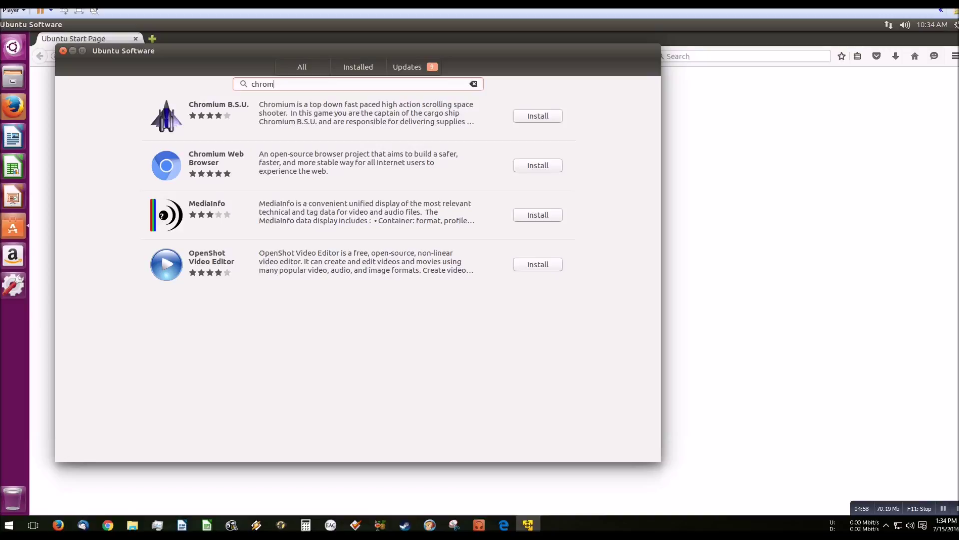
# Close the store and load google.com/chrome in Firefox.
pyautogui.click(63, 50)
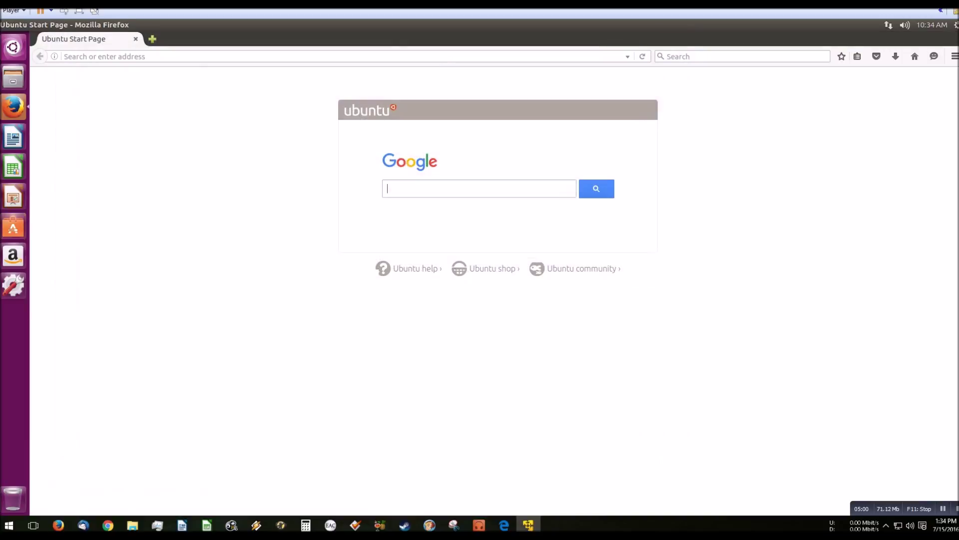
pyautogui.click(65, 56)
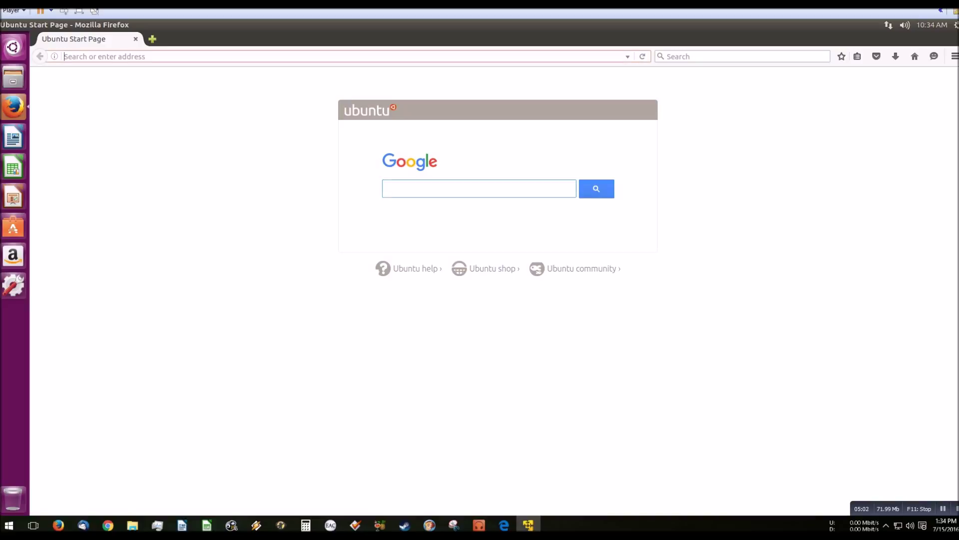
pyautogui.write('googl')
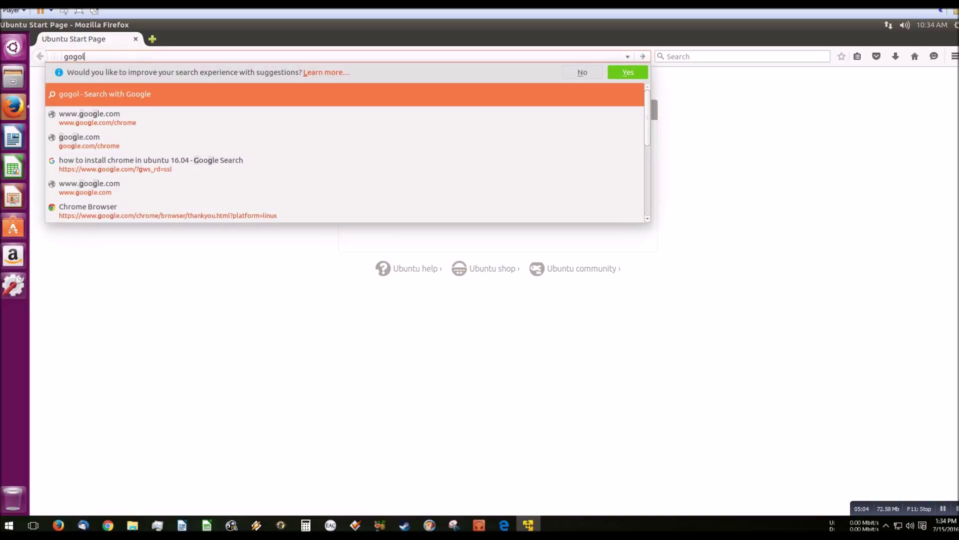
pyautogui.press('BackSpace')
pyautogui.press('BackSpace')
pyautogui.press('BackSpace')
pyautogui.write('ogle.com/')
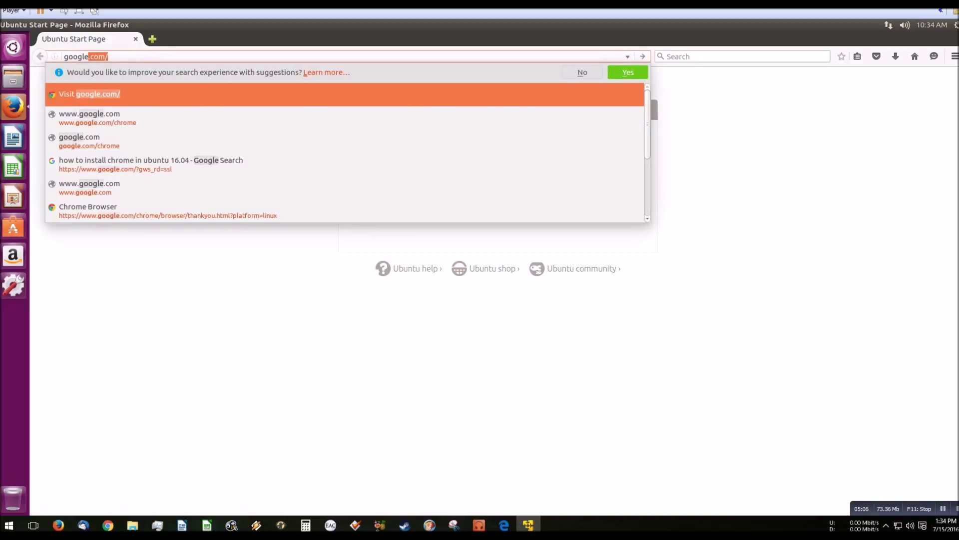
pyautogui.press('Right')
pyautogui.write('chr')
pyautogui.press('Return')
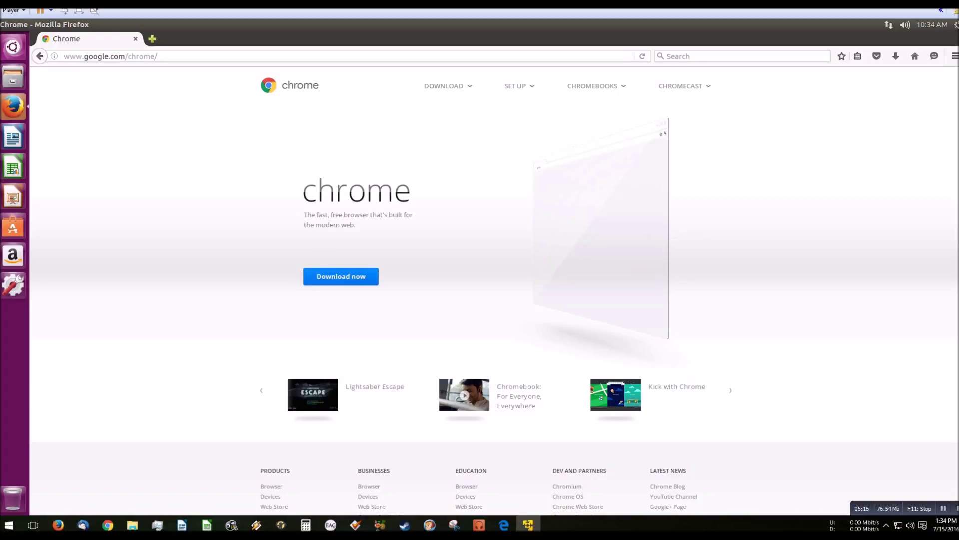
# Download the Chrome 64-bit .deb and open it with Software Install.
pyautogui.click(340, 277)
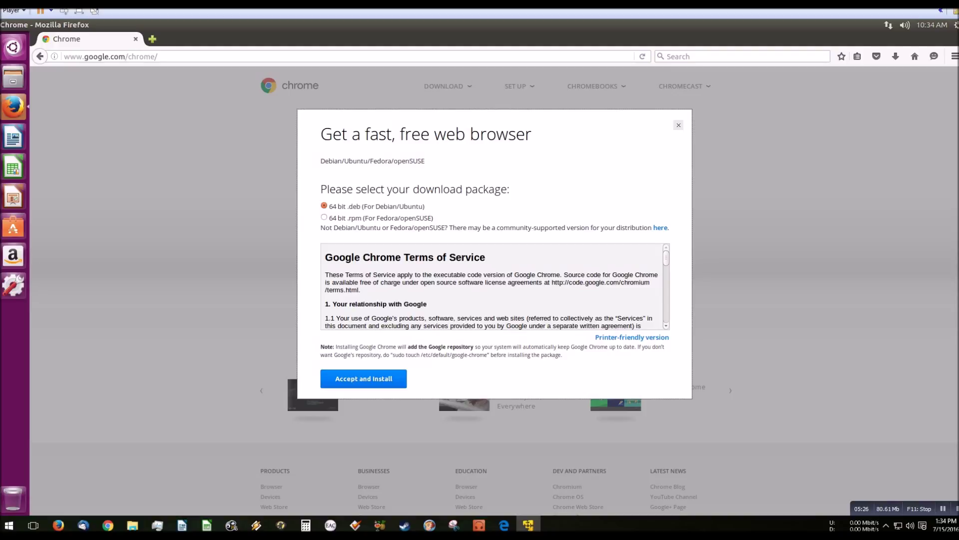
pyautogui.press('Return')
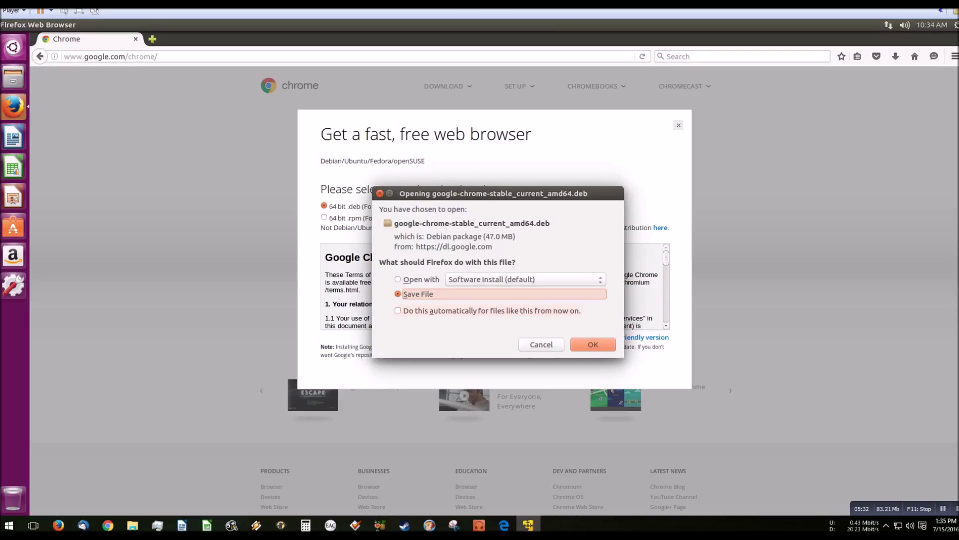
pyautogui.press('Up')
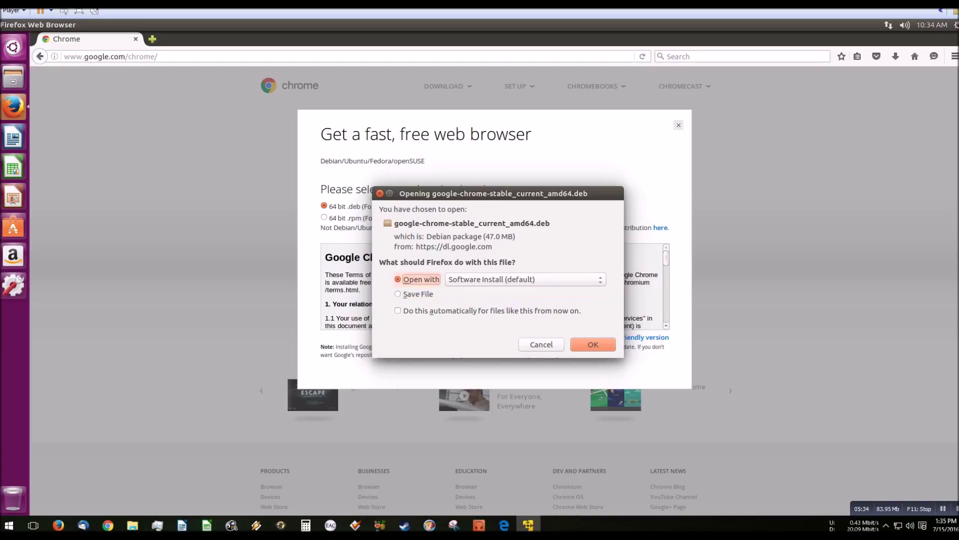
pyautogui.press('Return')
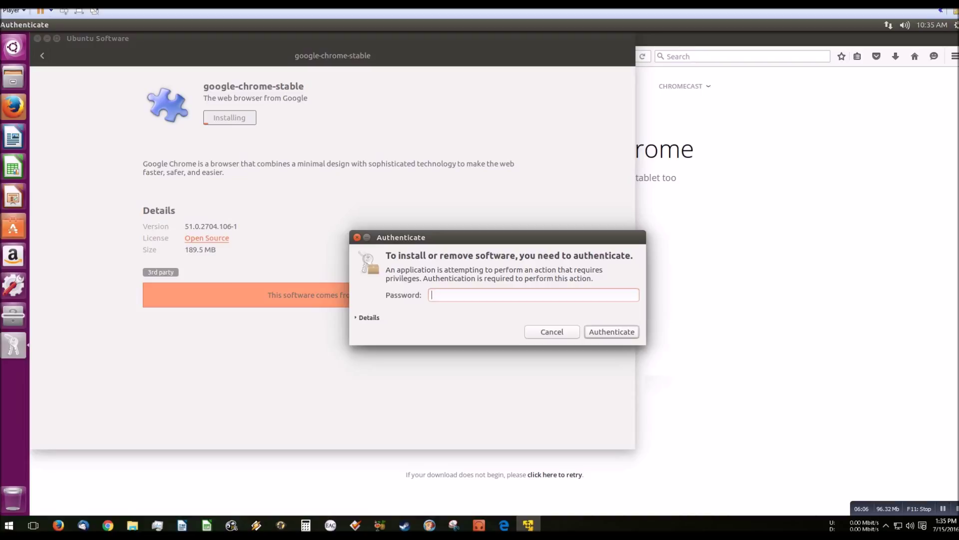
# Authorize the google-chrome-stable installation with the account password and let it finish.
pyautogui.write('••••••••')
pyautogui.press('Return')
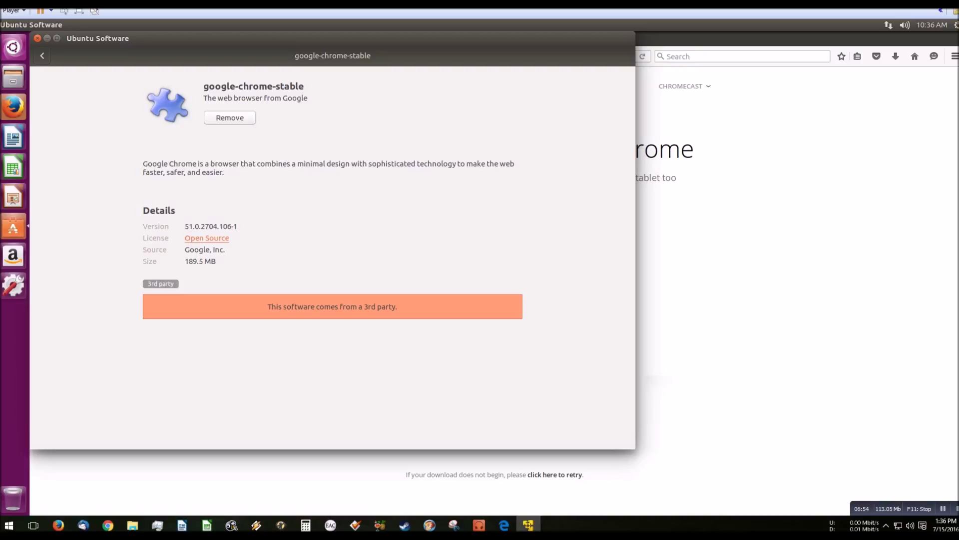
pyautogui.press('super')
pyautogui.write('x')
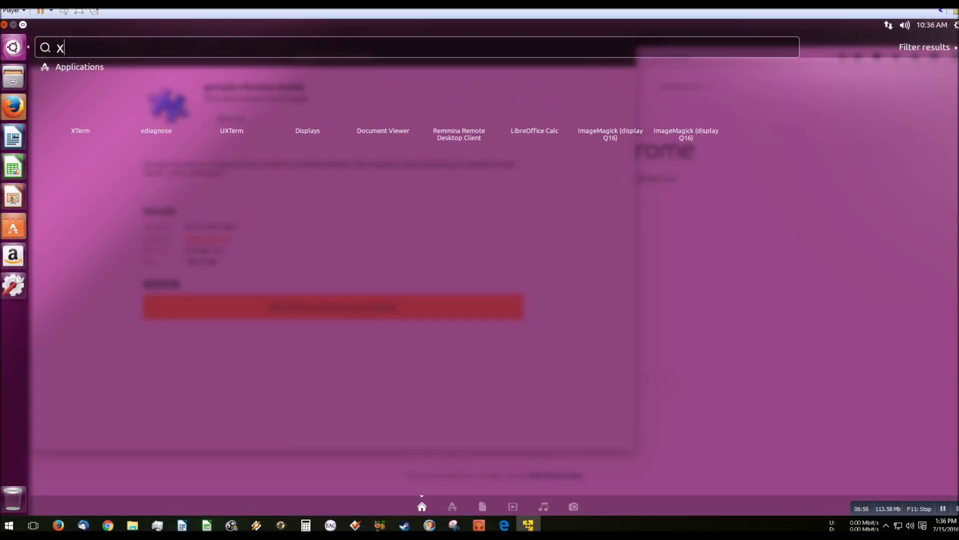
pyautogui.press('BackSpace')
pyautogui.write('chrome')
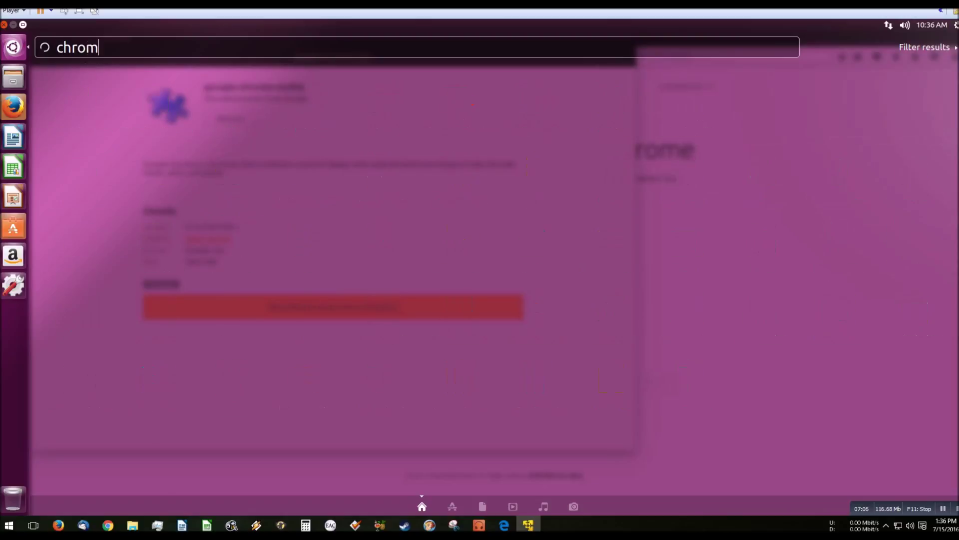
pyautogui.press('BackSpace')
pyautogui.press('BackSpace')
pyautogui.press('BackSpace')
pyautogui.press('BackSpace')
pyautogui.press('BackSpace')
pyautogui.press('BackSpace')
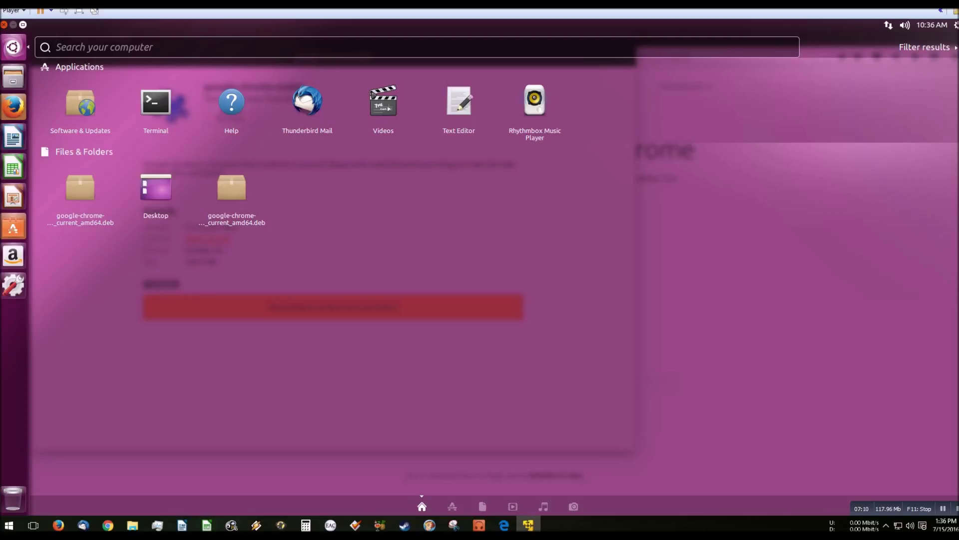
pyautogui.press('super')
pyautogui.press('super')
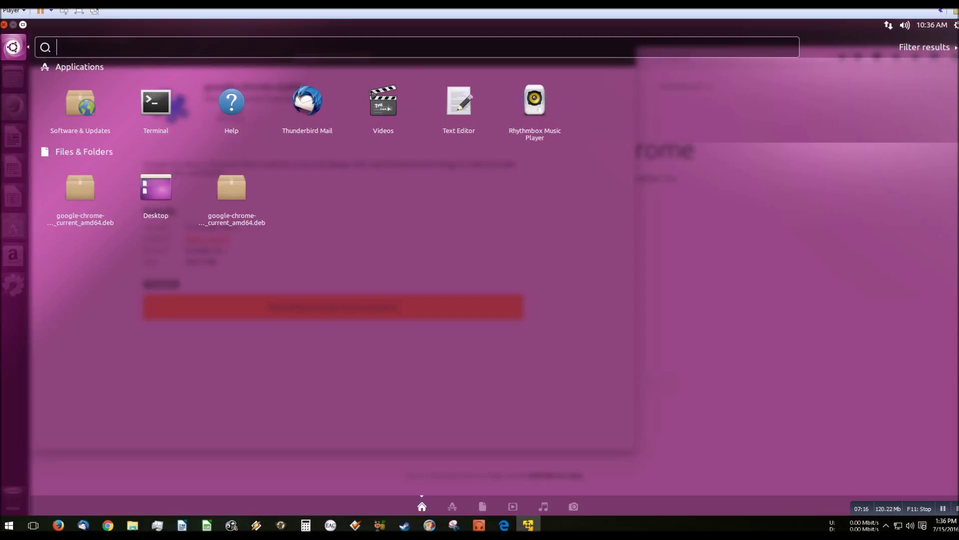
pyautogui.write('d')
pyautogui.press('BackSpace')
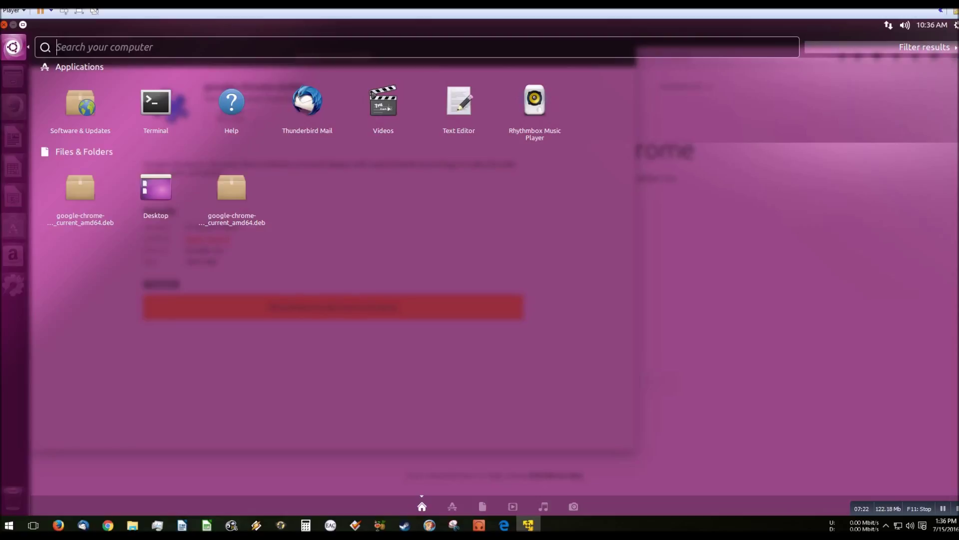
pyautogui.click(924, 47)
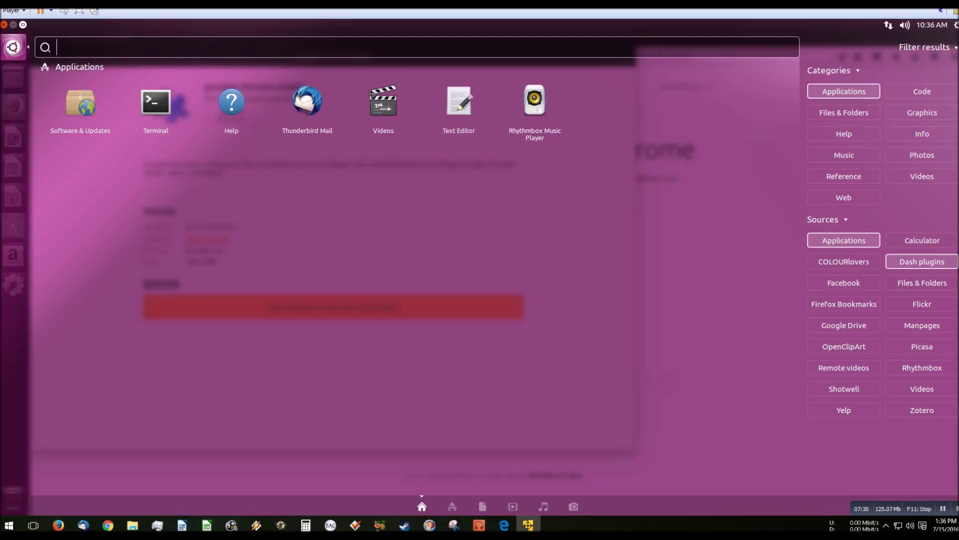
pyautogui.write('chrome')
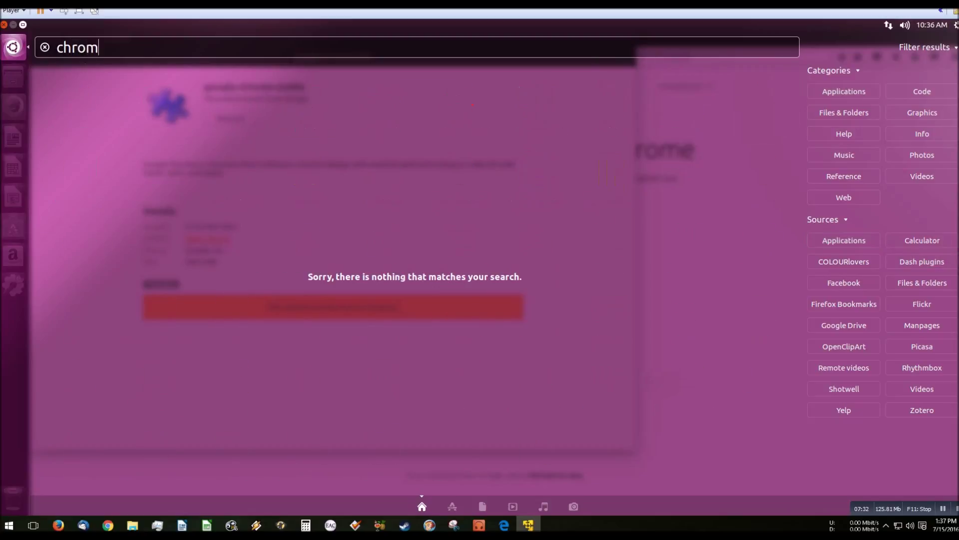
pyautogui.press('BackSpace')
pyautogui.press('BackSpace')
pyautogui.press('BackSpace')
pyautogui.press('BackSpace')
pyautogui.press('BackSpace')
pyautogui.press('BackSpace')
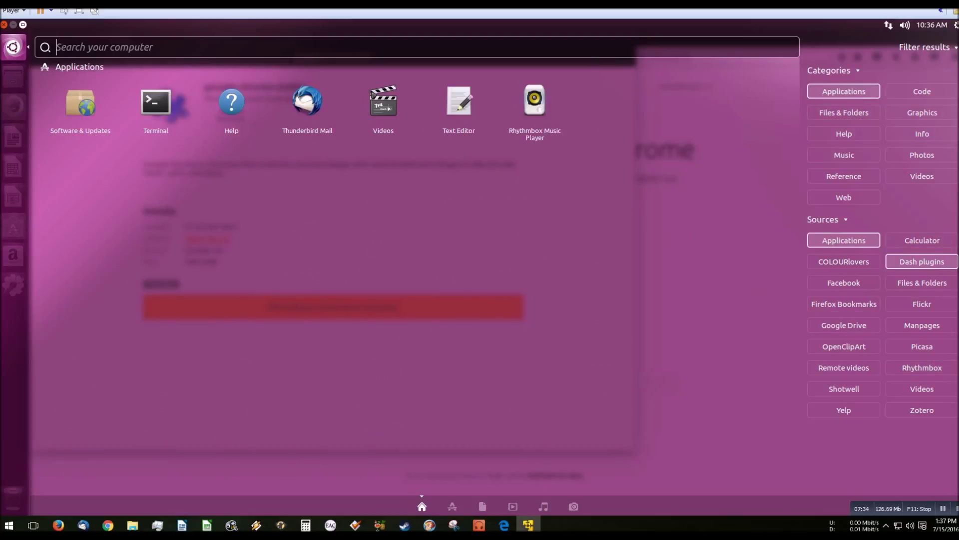
pyautogui.write('chrome')
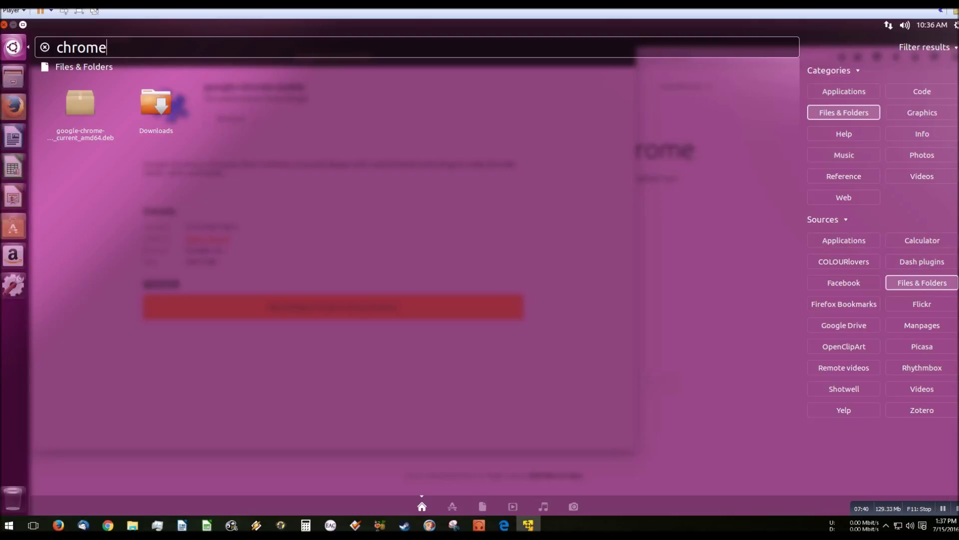
pyautogui.press('Escape')
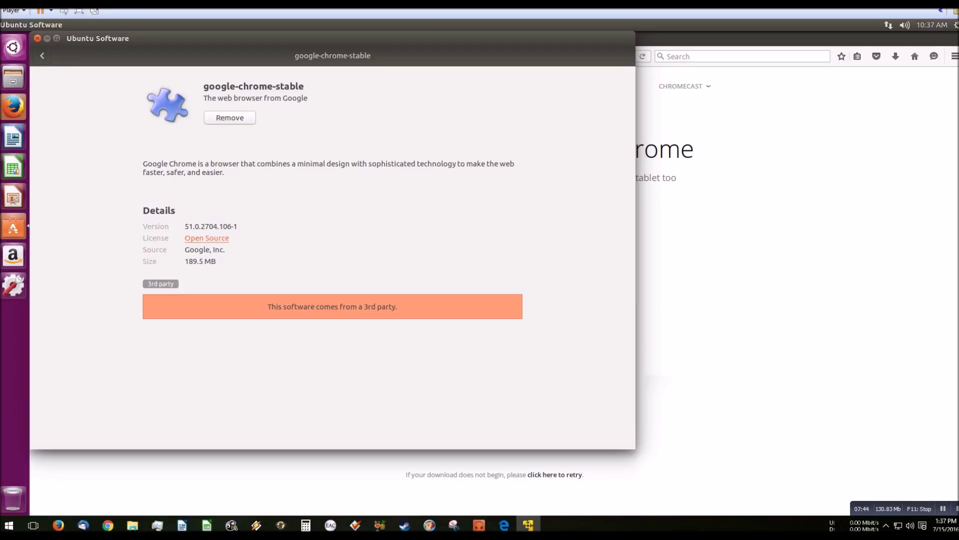
pyautogui.click(37, 38)
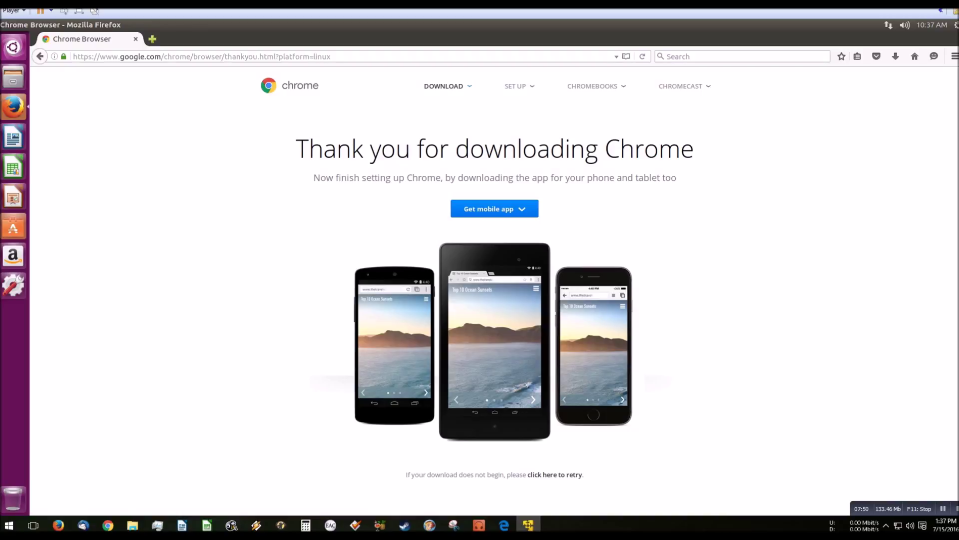
# Google 'how to install chrome ubuntu 16.04' and open the Ask Ubuntu result.
pyautogui.click(331, 57)
pyautogui.hotkey('ctrl', 'a')
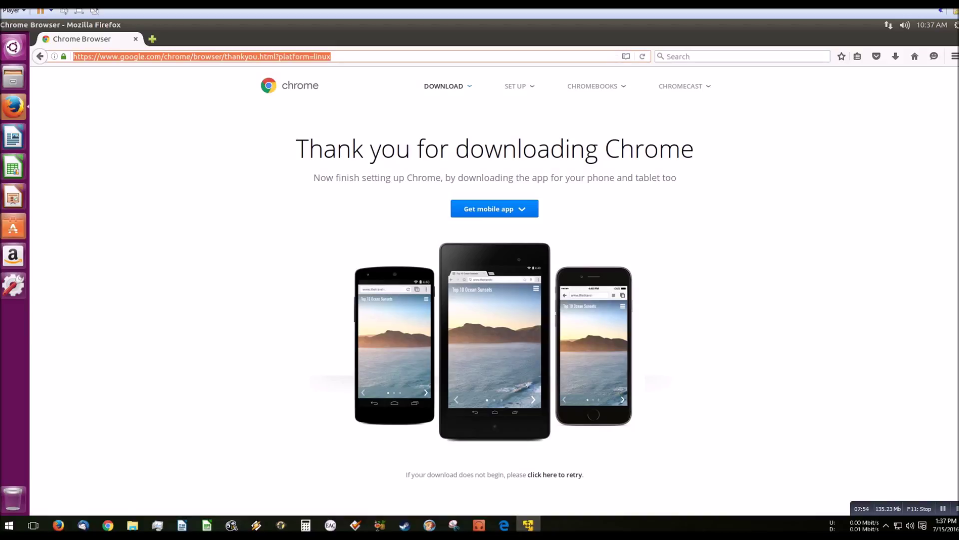
pyautogui.write('google.com')
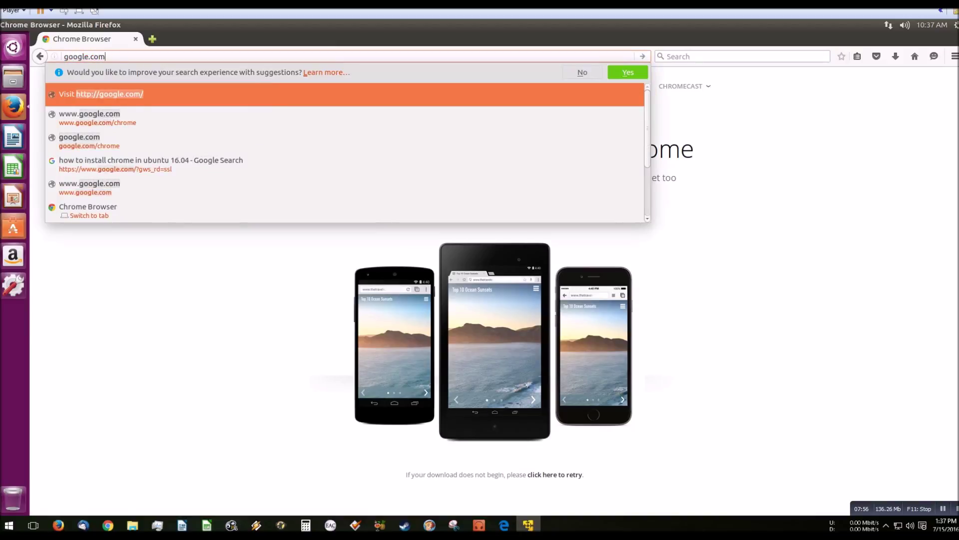
pyautogui.press('Return')
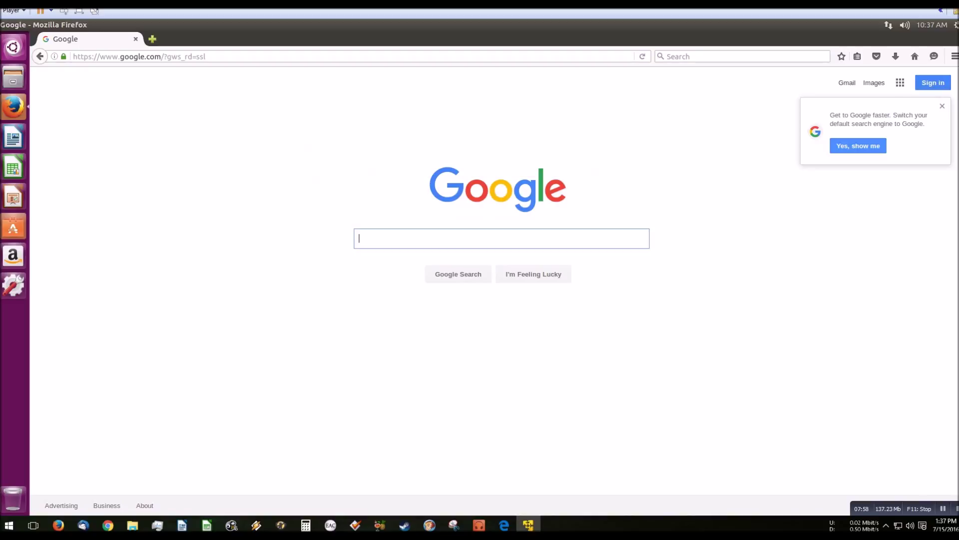
pyautogui.write('how to ')
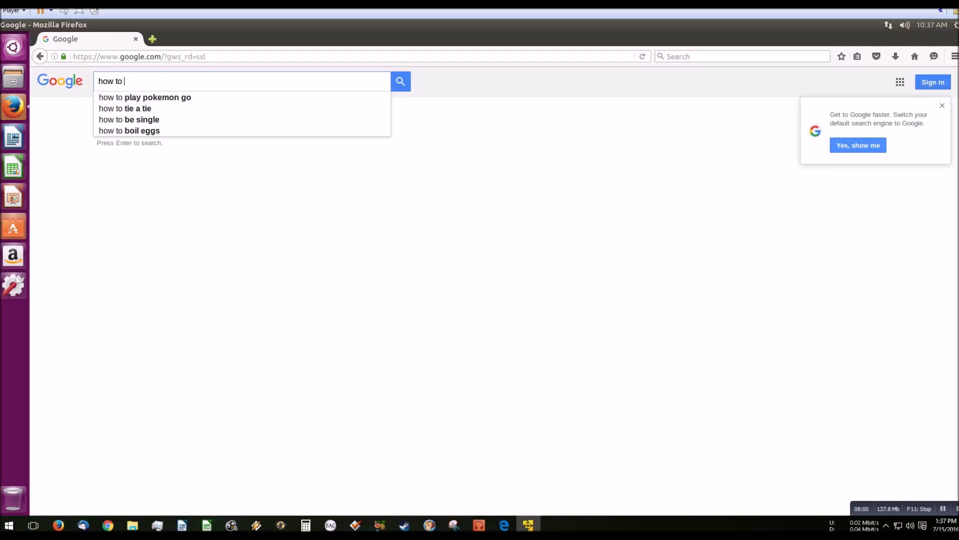
pyautogui.write('install chro')
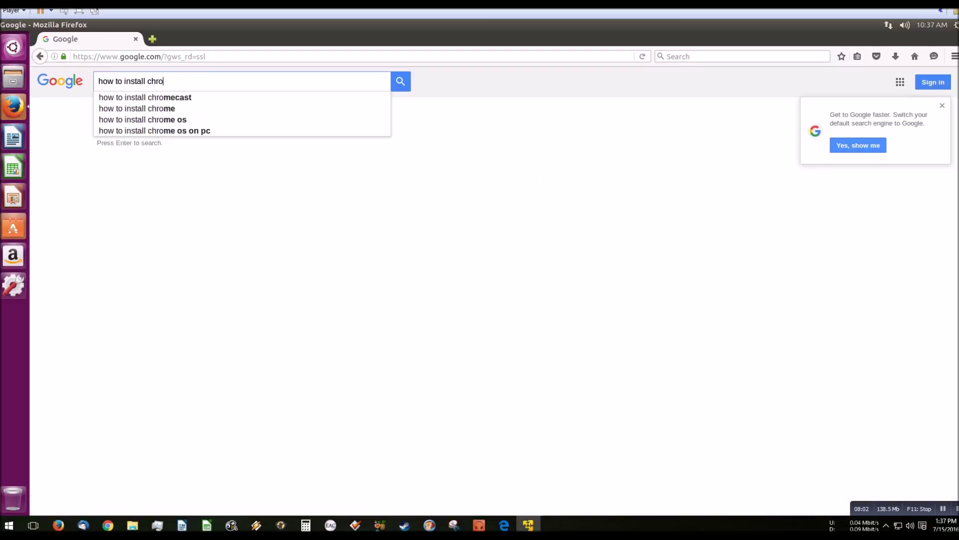
pyautogui.write('me ub')
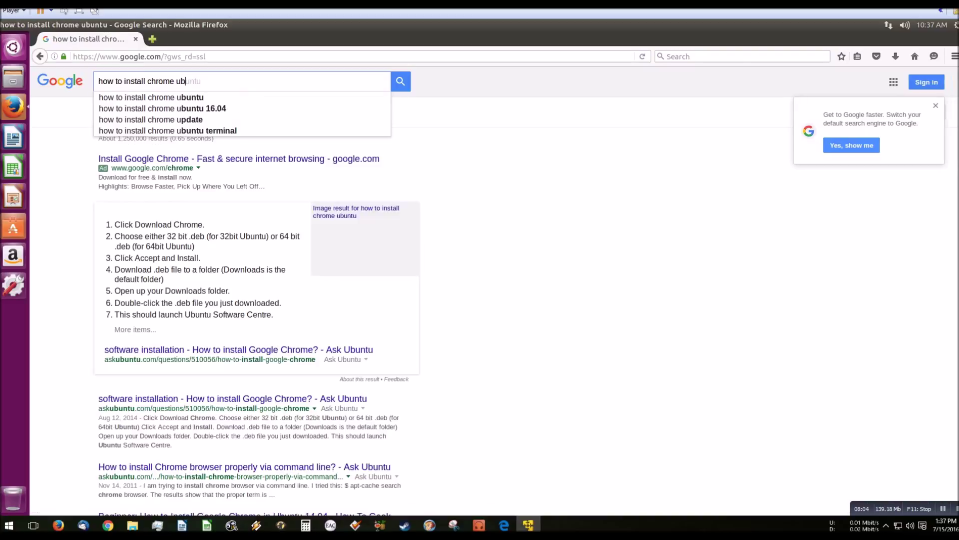
pyautogui.write('untu 1')
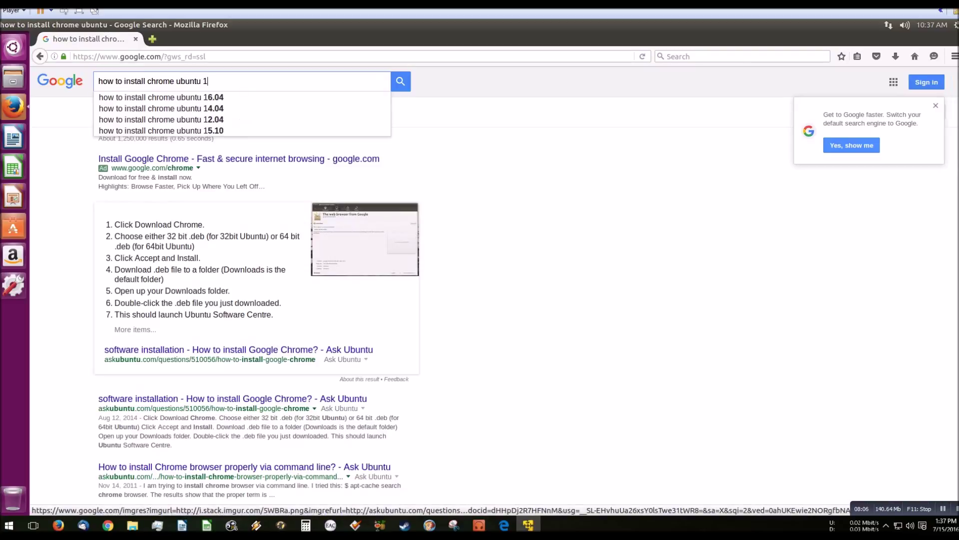
pyautogui.write('6.0')
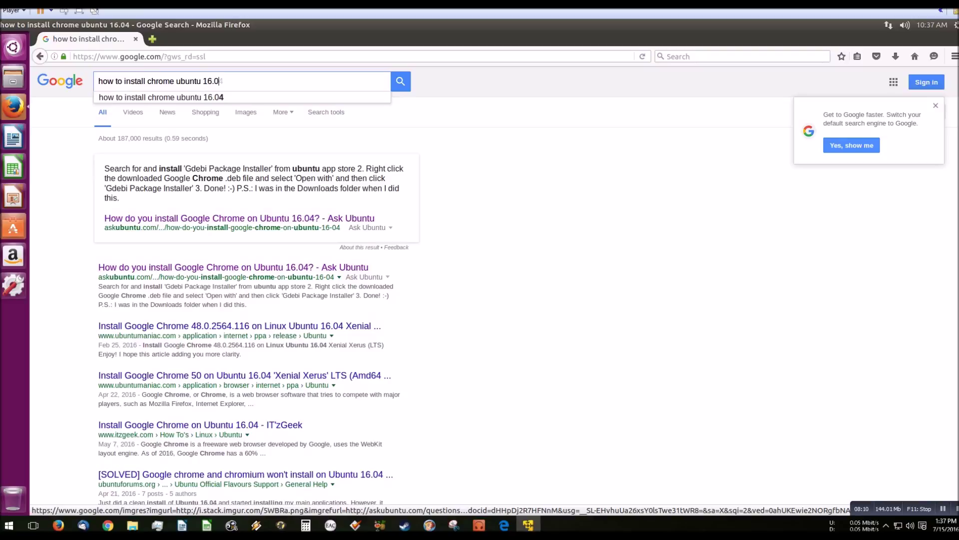
pyautogui.write('4')
pyautogui.press('Return')
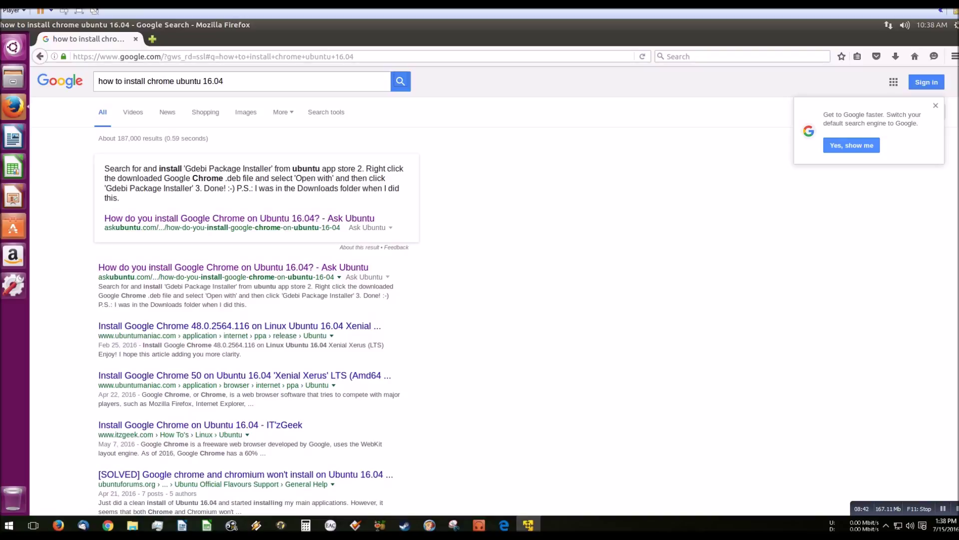
pyautogui.click(240, 218)
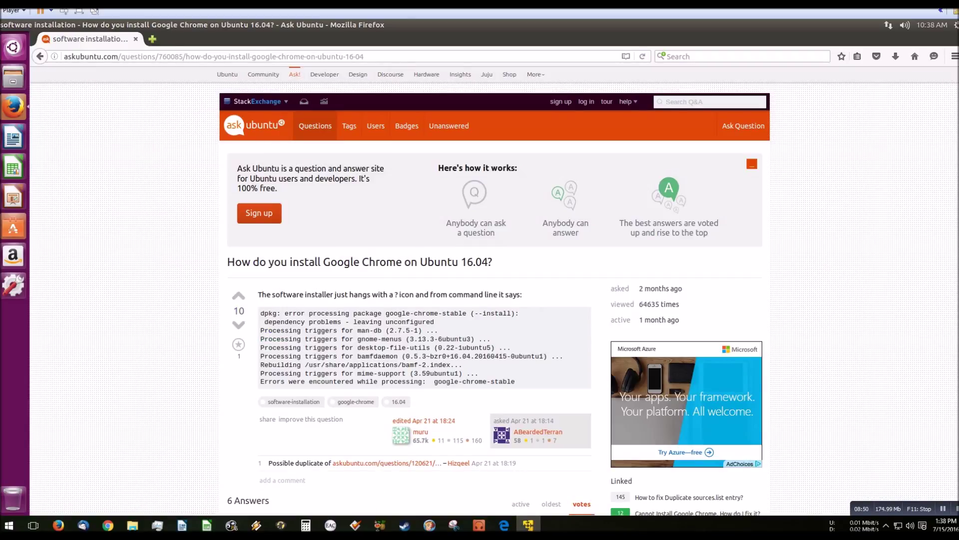
# Scroll the Ask Ubuntu answers down to the Gdebi tip, briefly opening and closing Ubuntu Software.
pyautogui.scroll(-4, 494, 290)
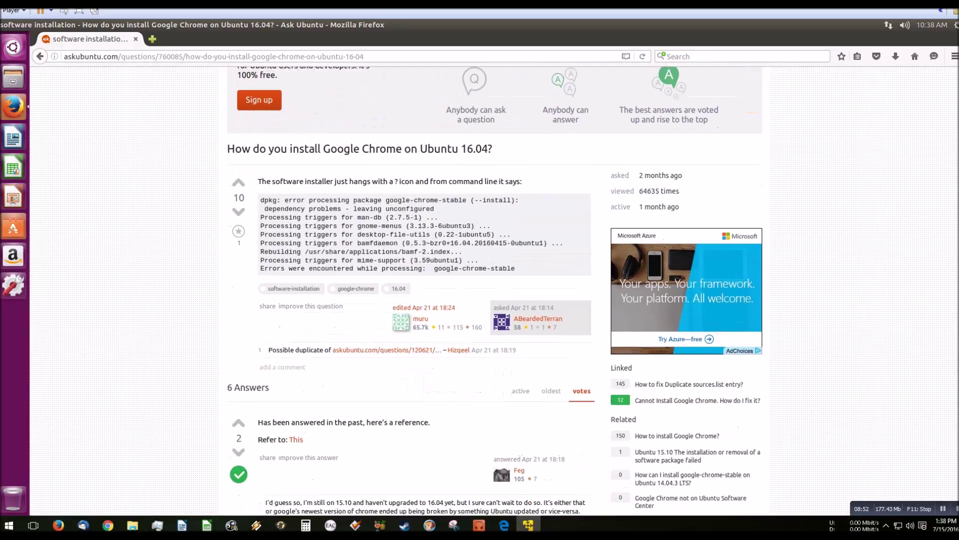
pyautogui.scroll(-3, 494, 290)
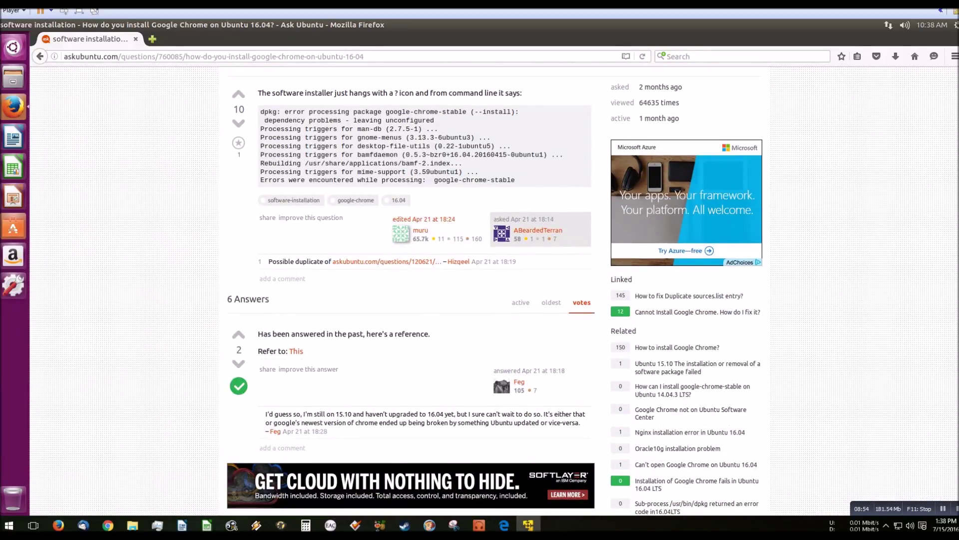
pyautogui.scroll(-7, 494, 289)
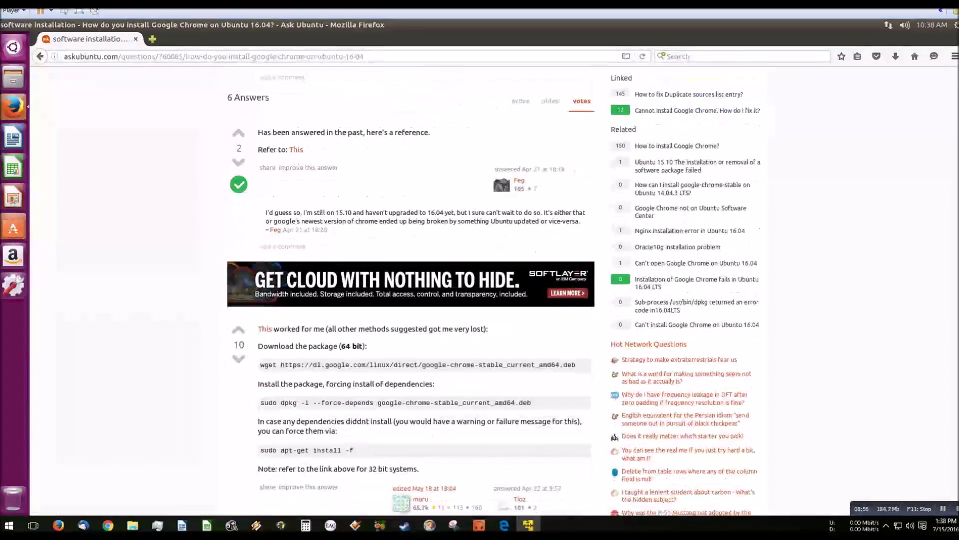
pyautogui.scroll(-2, 493, 290)
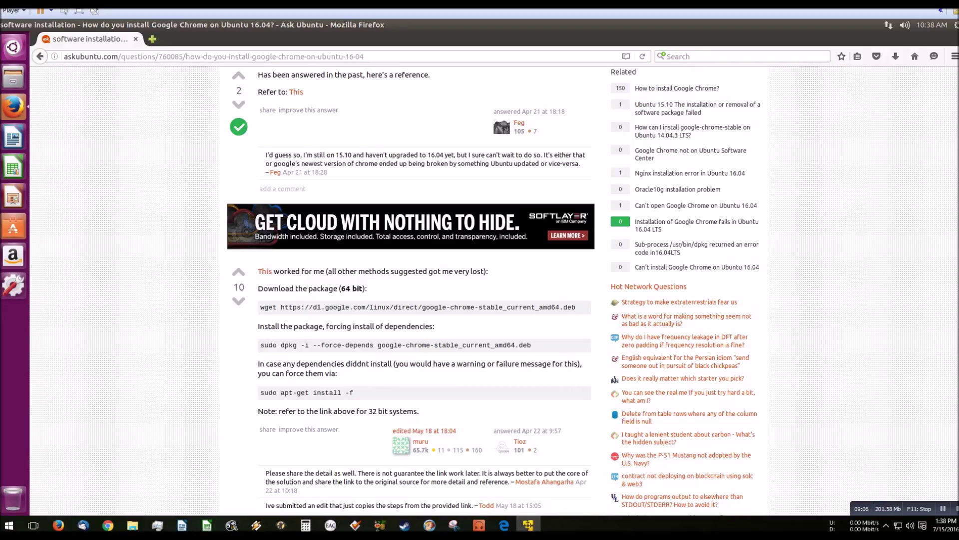
pyautogui.click(13, 227)
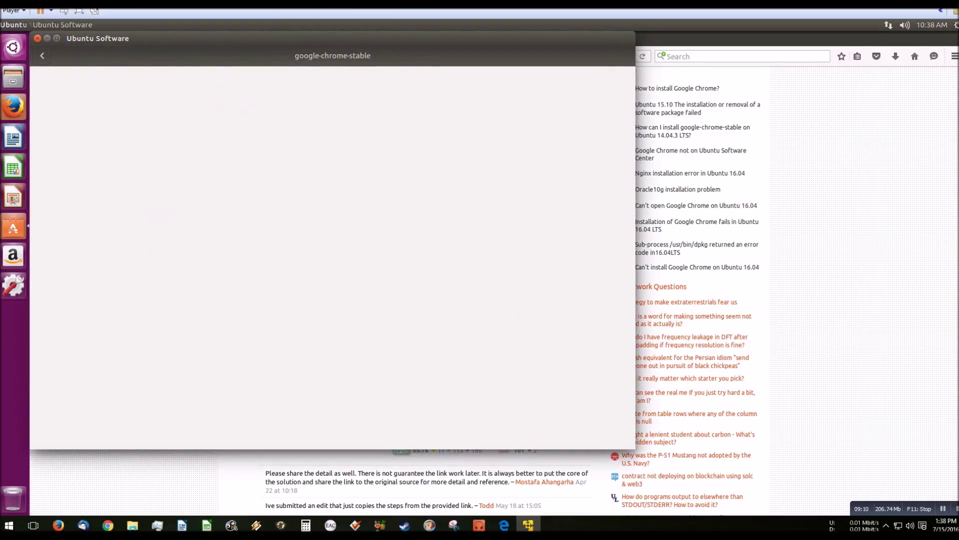
pyautogui.hotkey('alt', 'F4')
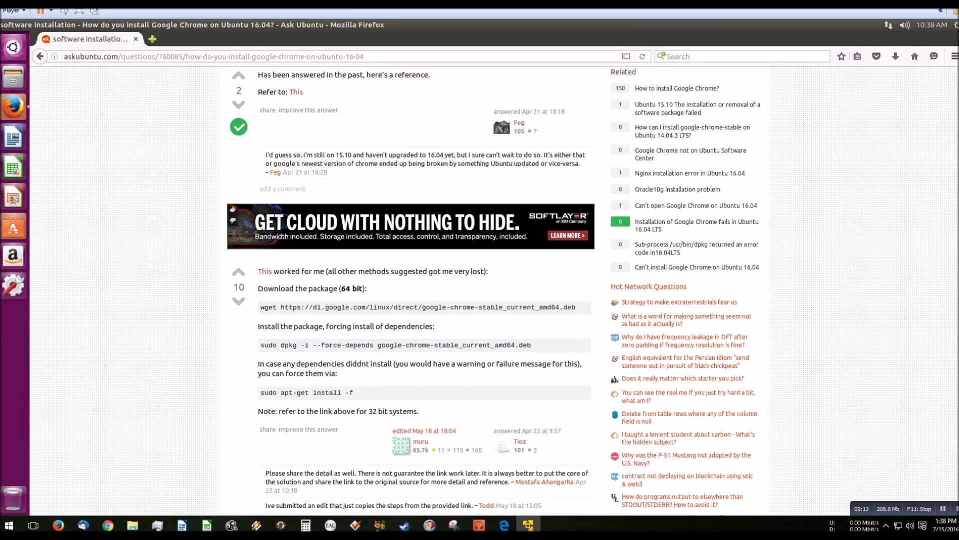
pyautogui.scroll(-4, 425, 290)
pyautogui.scroll(-4, 410, 290)
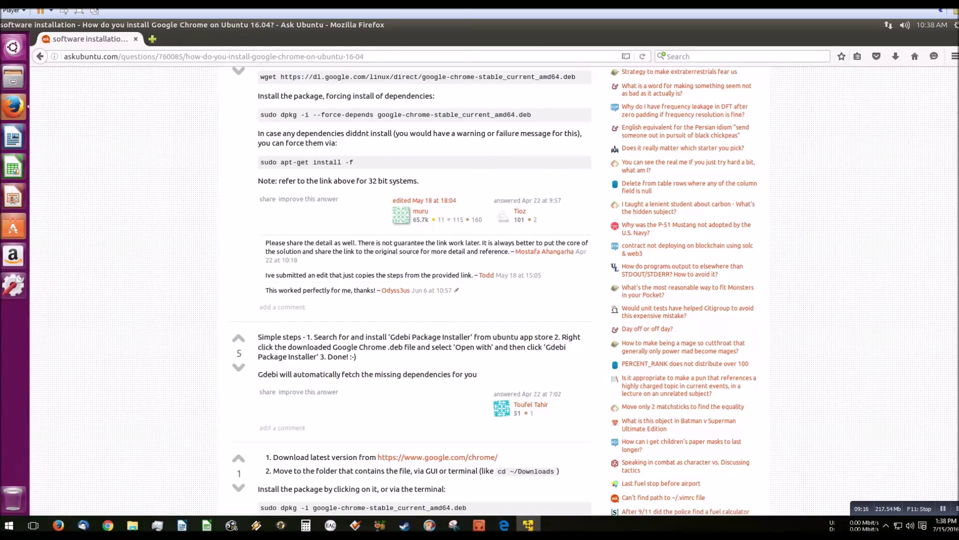
pyautogui.doubleClick(265, 374)
pyautogui.click(265, 374)
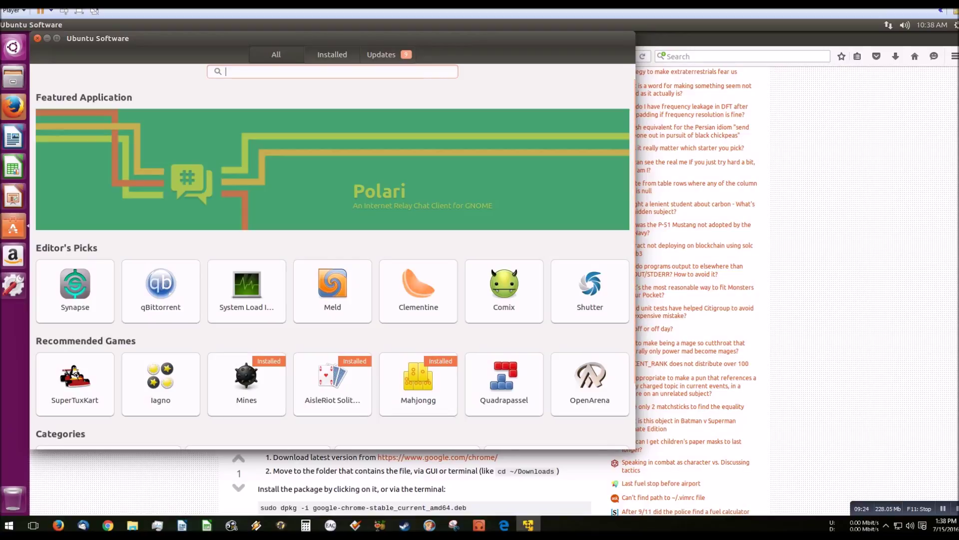
# Search 'gdebi' in Ubuntu Software, install GDebi Package Installer, and quit the store.
pyautogui.write('gdebi')
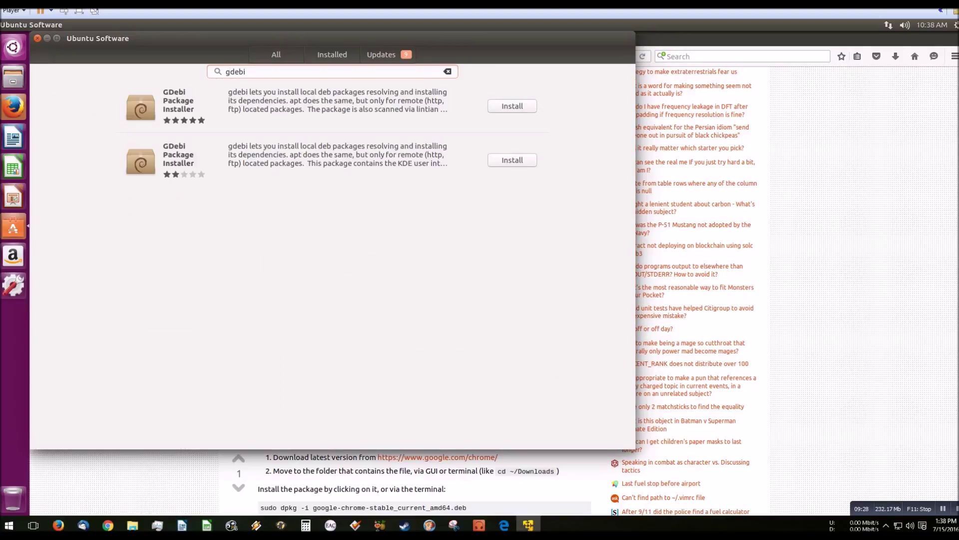
pyautogui.click(512, 106)
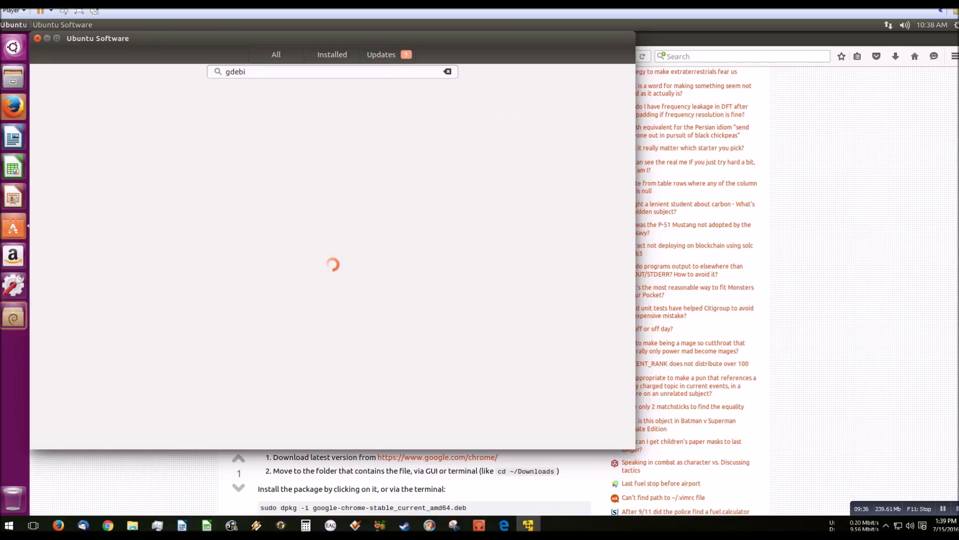
pyautogui.hotkey('ctrl', 'q')
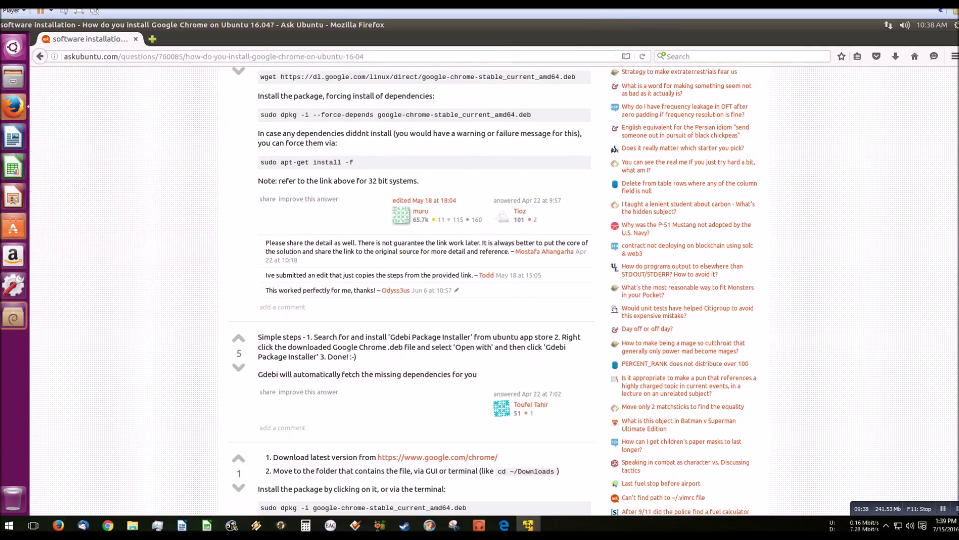
pyautogui.click(13, 76)
# Open google-chrome-stable_current_amd64.deb from Downloads with GDebi Package Installer.
pyautogui.doubleClick(325, 73)
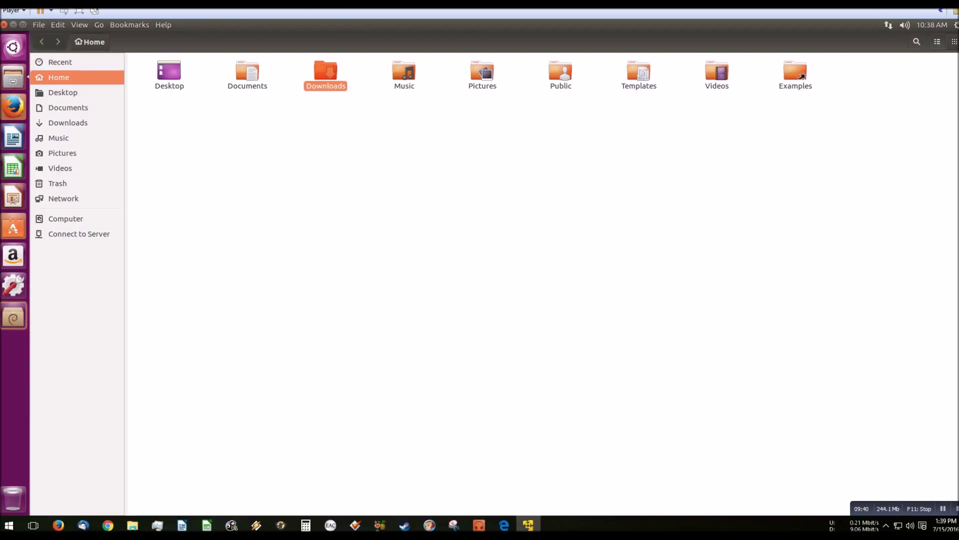
pyautogui.rightClick(179, 82)
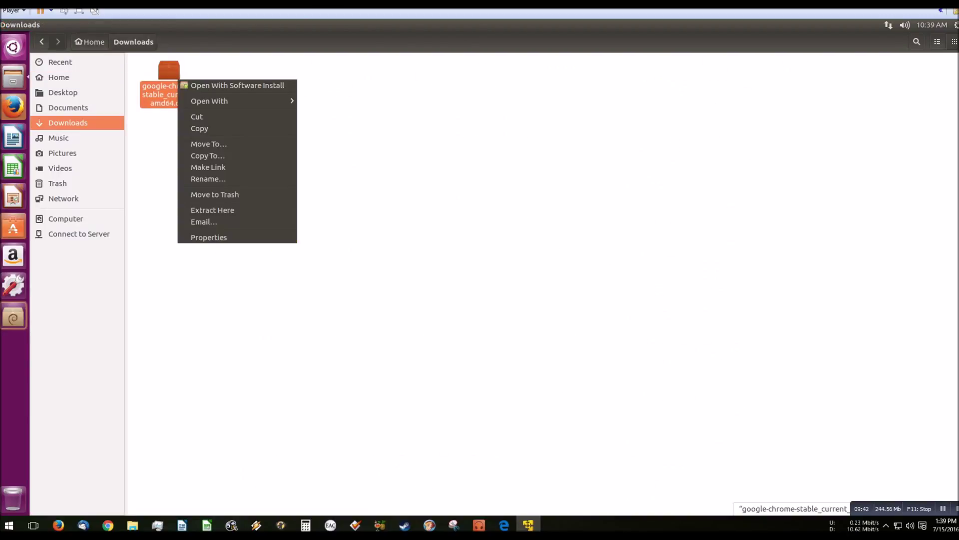
pyautogui.moveTo(215, 101)
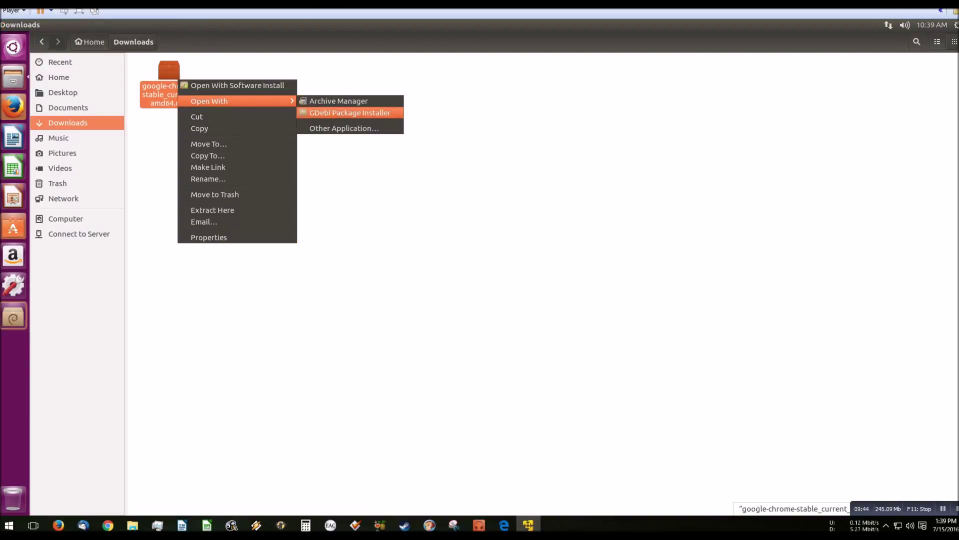
pyautogui.press('Return')
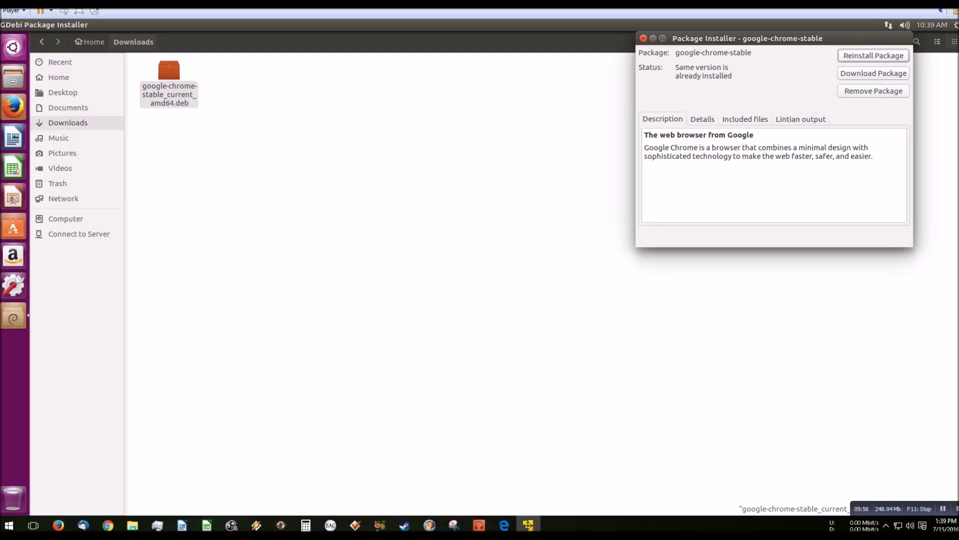
# Reinstall the Chrome package in GDebi, authorizing with the administrator password.
pyautogui.press('Return')
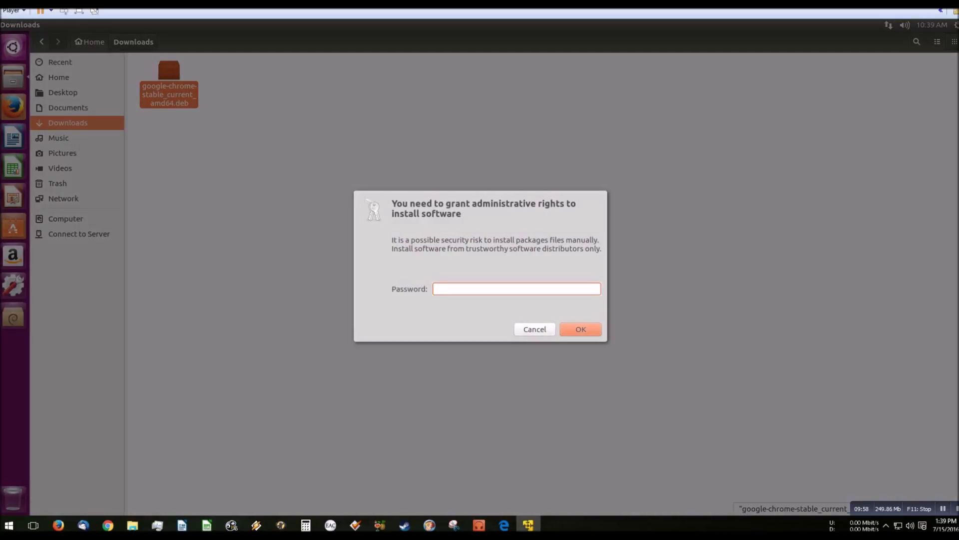
pyautogui.write('*****')
pyautogui.press('Return')
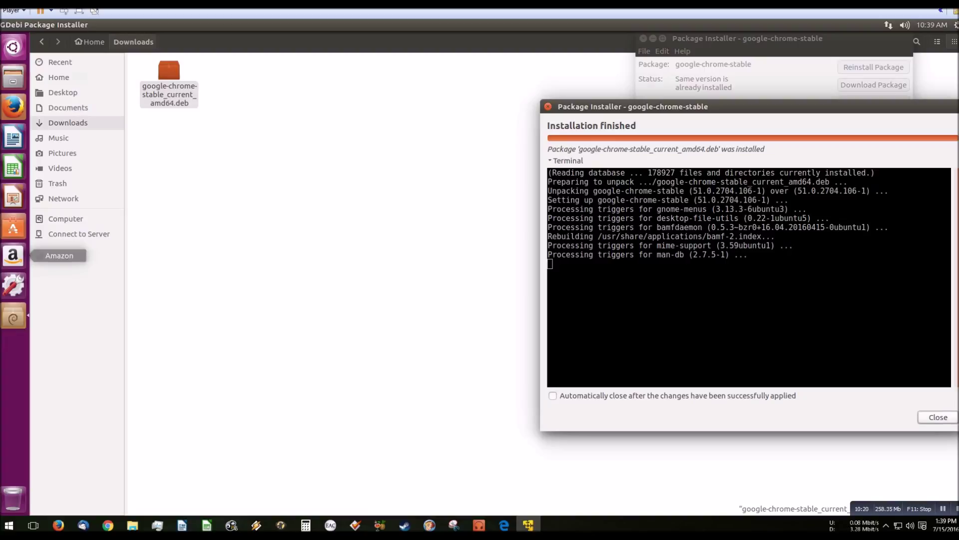
# Launch Google Chrome from the Dash.
pyautogui.press('super')
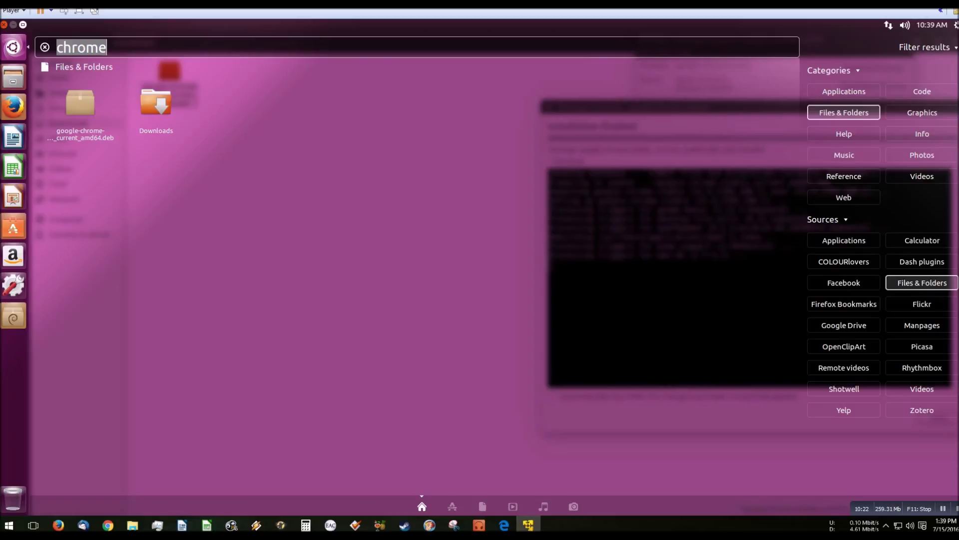
pyautogui.press('BackSpace')
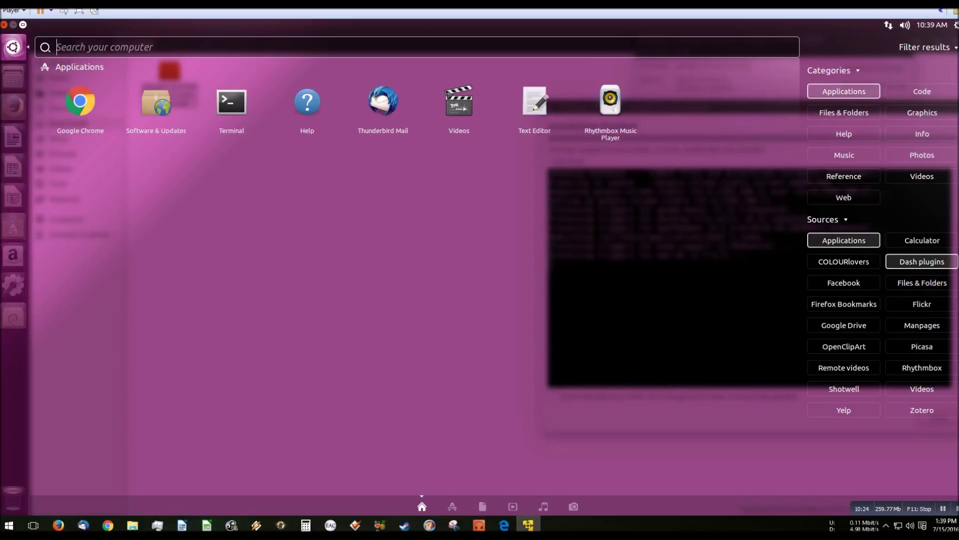
pyautogui.press('Down')
pyautogui.press('Return')
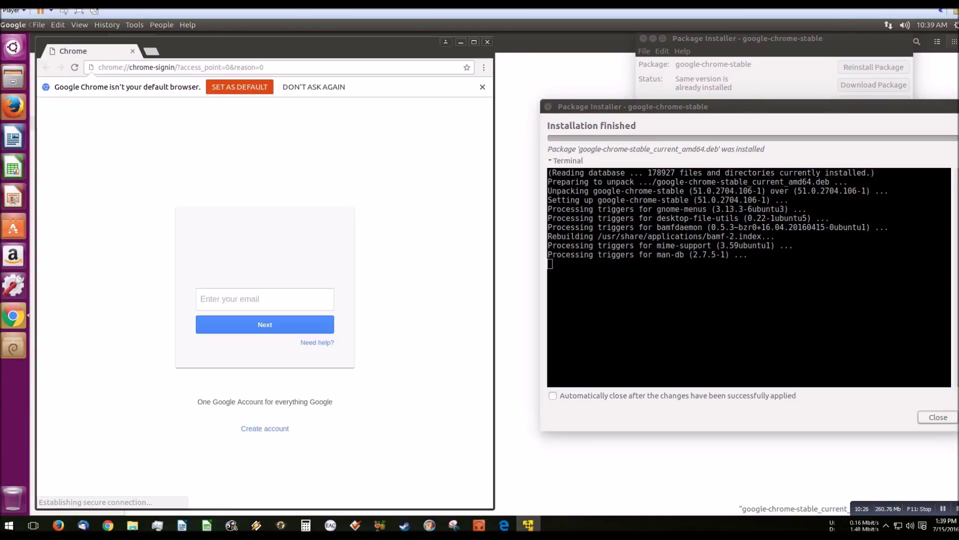
# Lock Chrome to the launcher and close GDebi's installation-finished dialog.
pyautogui.rightClick(13, 315)
pyautogui.click(75, 359)
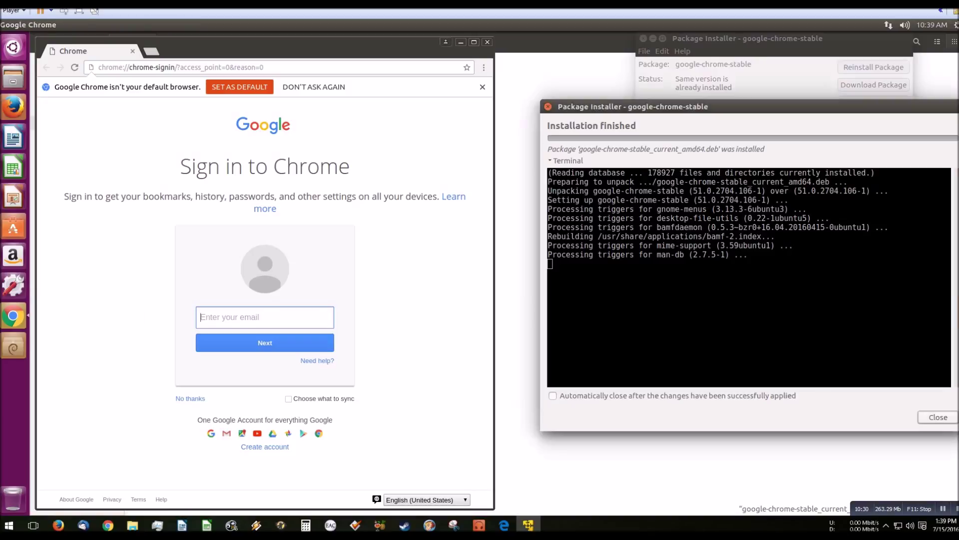
pyautogui.click(937, 417)
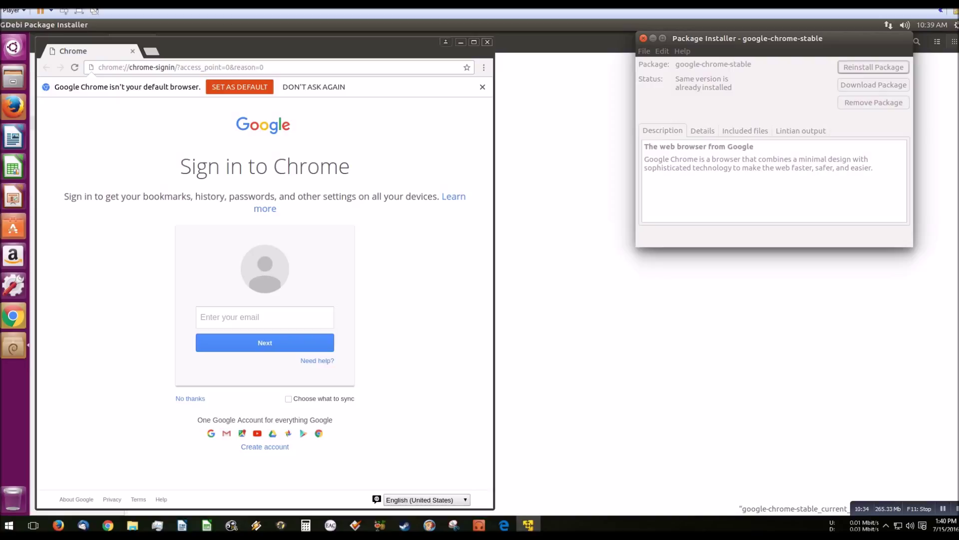
# Close Chrome and load teamviewer.com in Firefox.
pyautogui.click(487, 42)
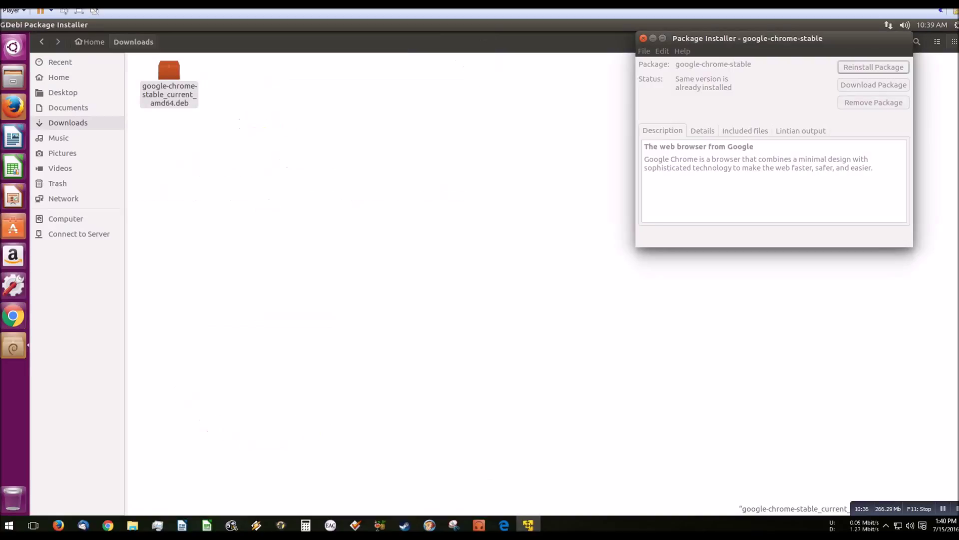
pyautogui.hotkey('alt', 'Tab')
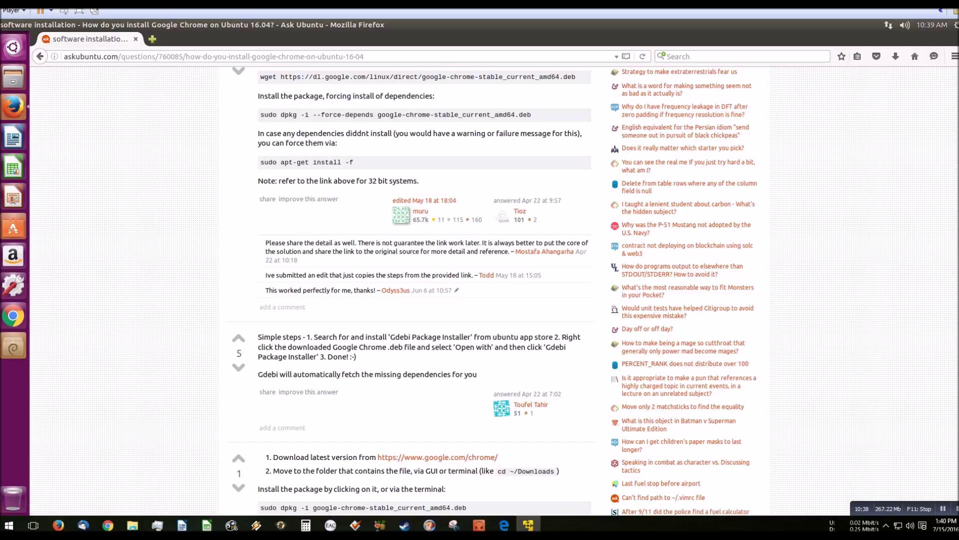
pyautogui.click(215, 57)
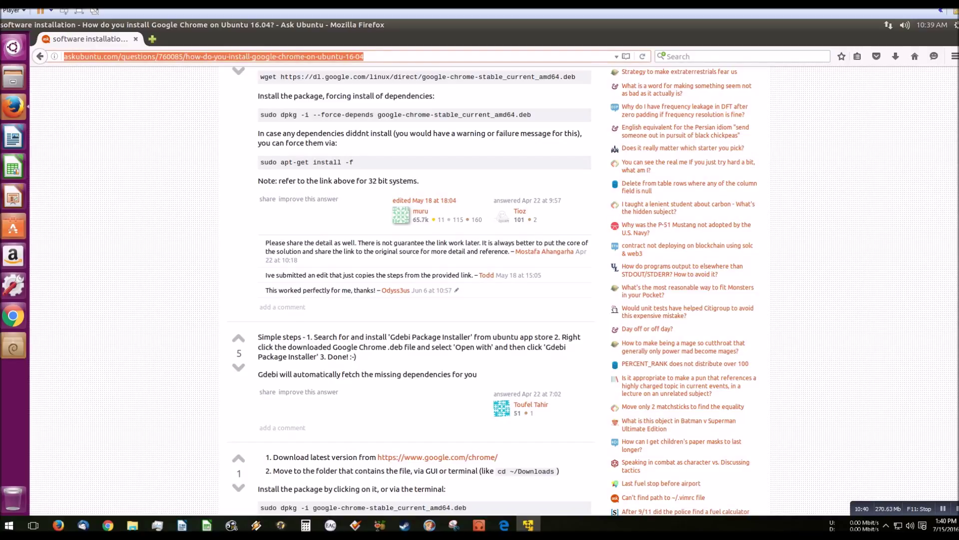
pyautogui.write('teamviewer.com/')
pyautogui.press('Return')
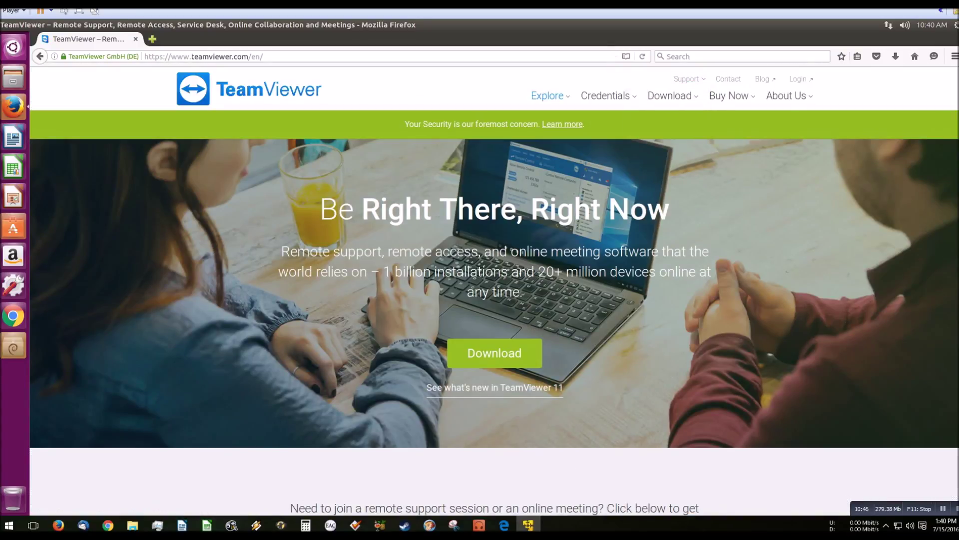
# Save the TeamViewer 11.0.57095 Ubuntu/Debian .deb from the Linux download page.
pyautogui.click(670, 96)
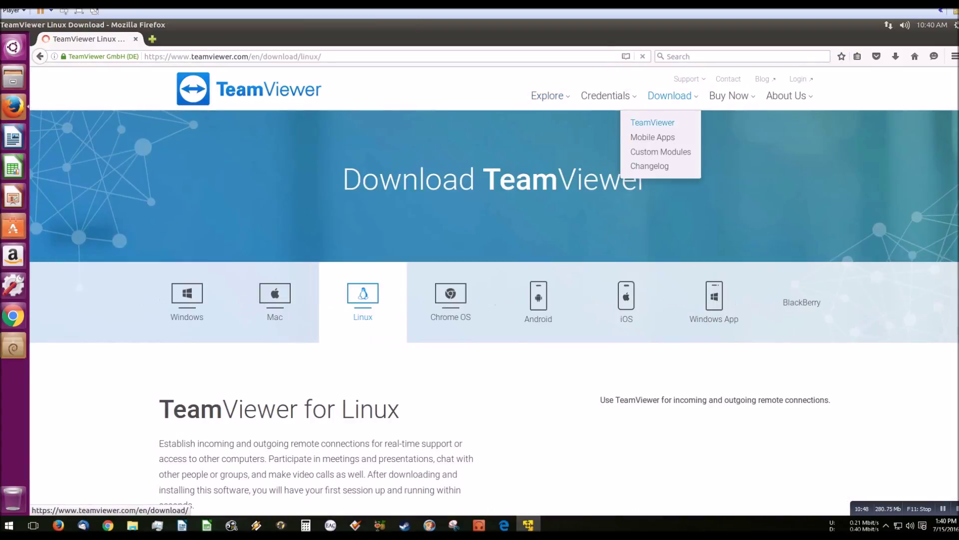
pyautogui.scroll(-5, 495, 313)
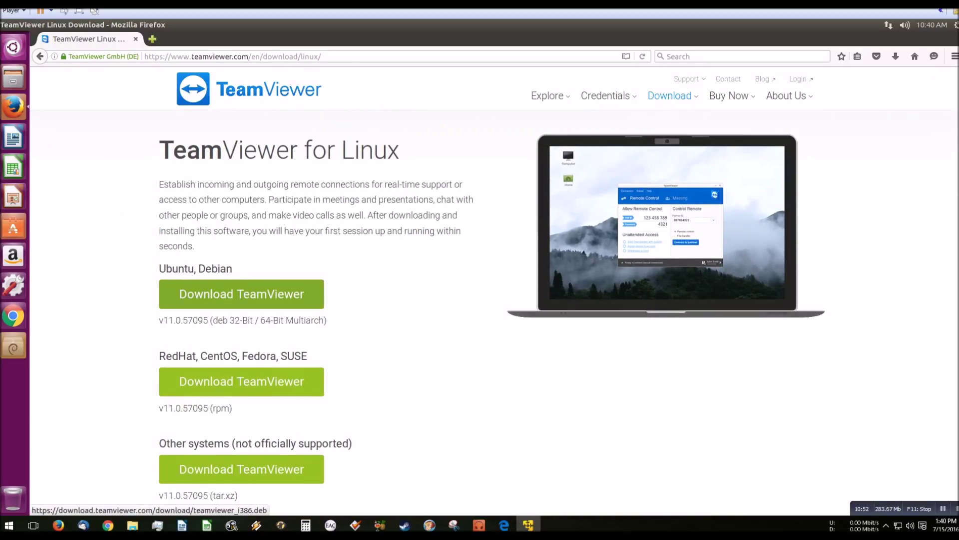
pyautogui.click(242, 294)
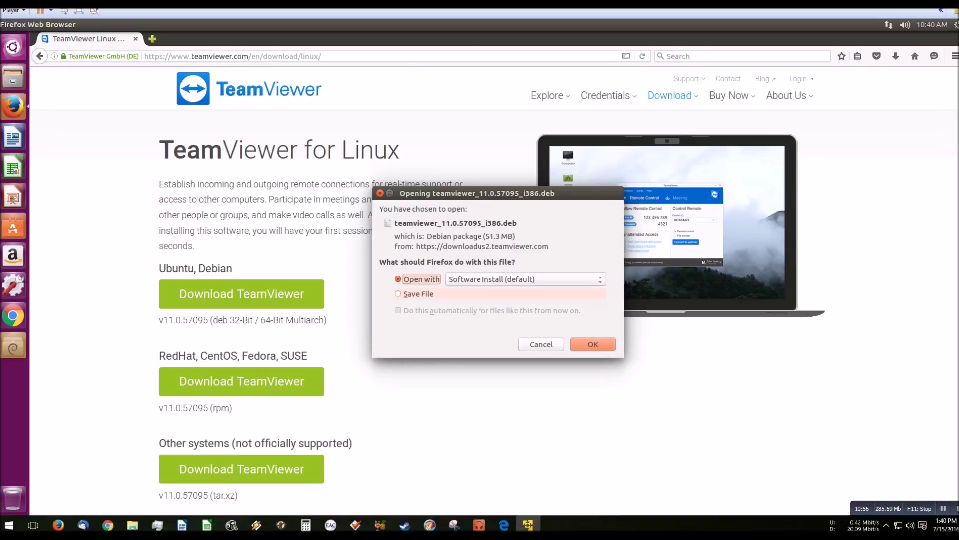
pyautogui.click(418, 294)
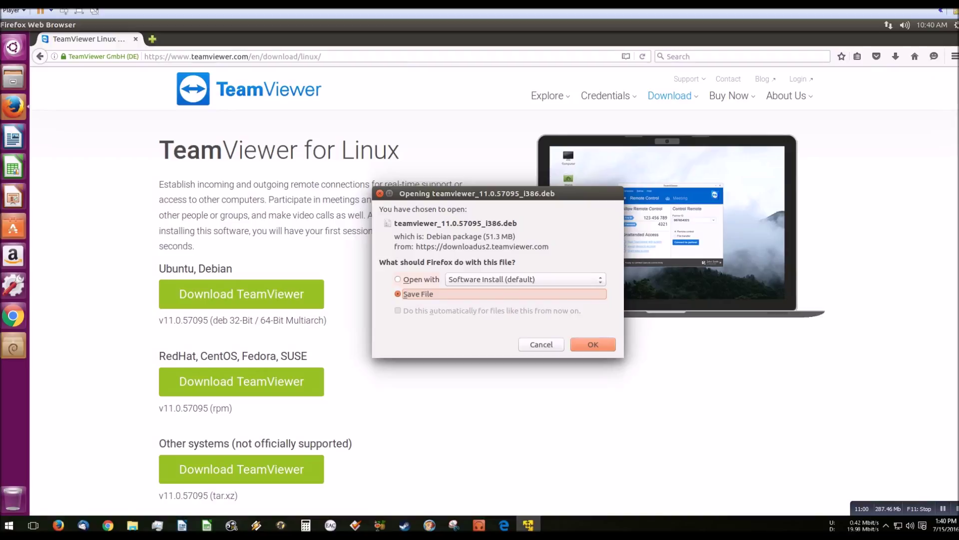
pyautogui.press('Return')
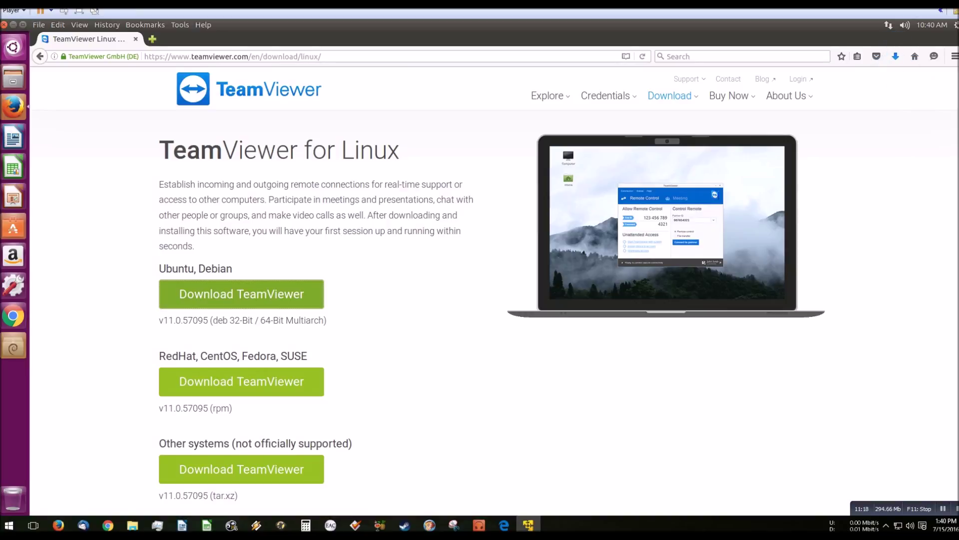
pyautogui.hotkey('alt', 'Tab')
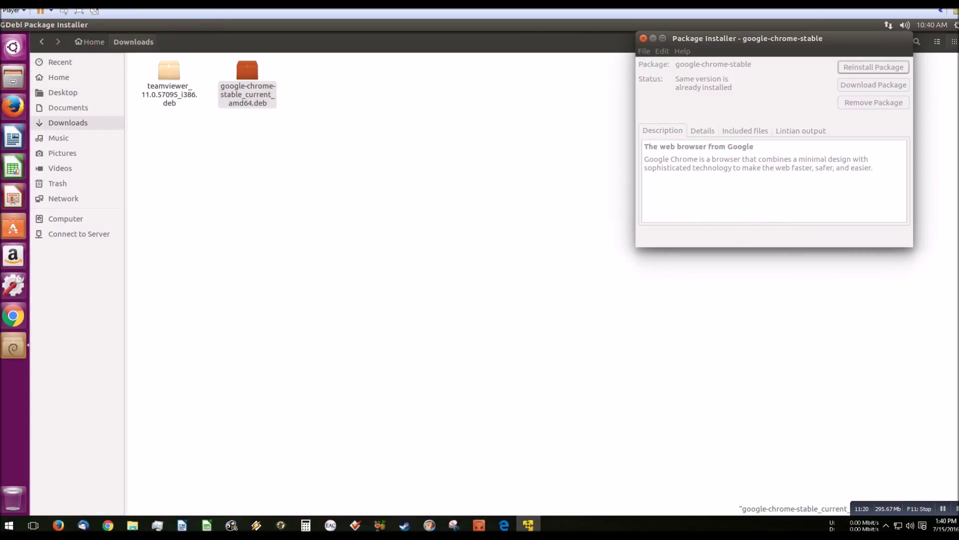
# Open the teamviewer .deb in Ubuntu Software, then close it again.
pyautogui.rightClick(180, 80)
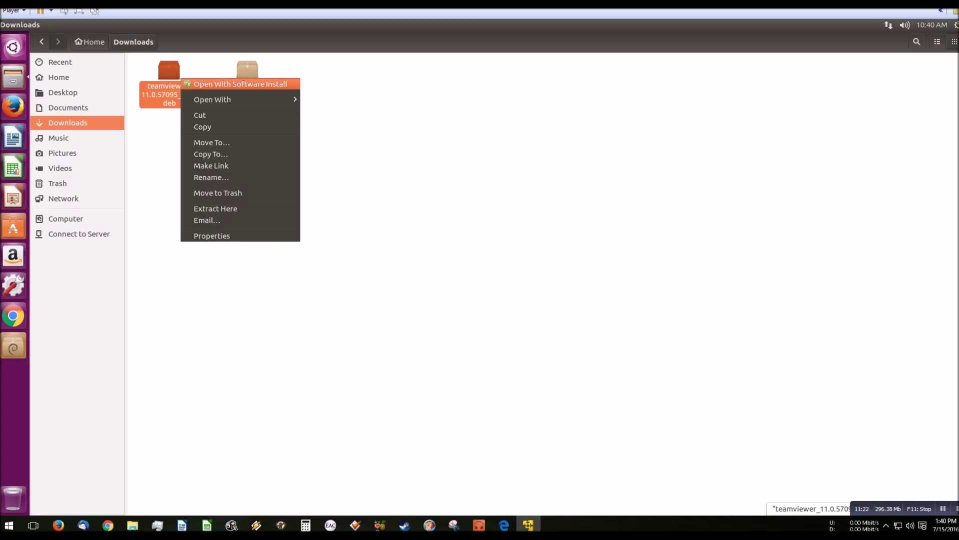
pyautogui.press('Return')
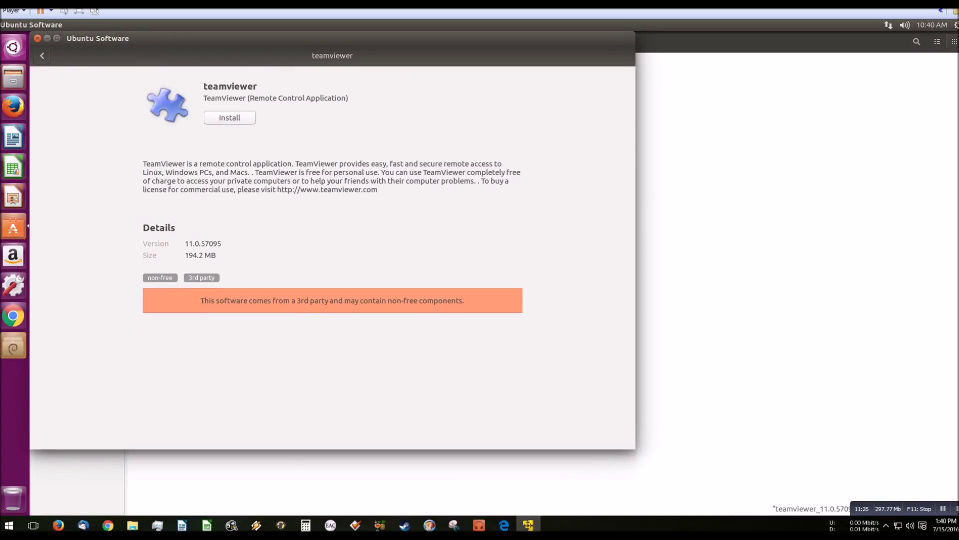
pyautogui.hotkey('alt', 'F4')
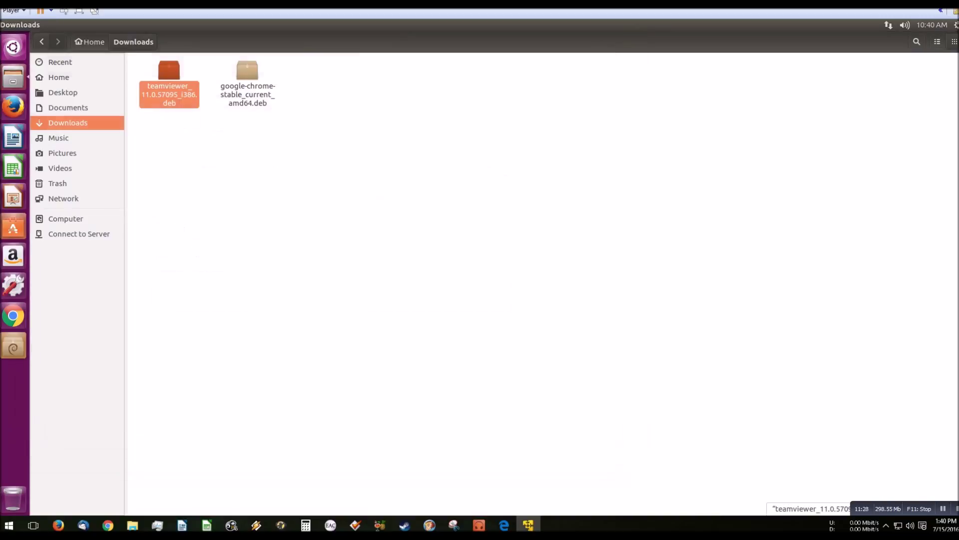
# Open teamviewer_11.0.57095_i386.deb with GDebi Package Installer instead.
pyautogui.rightClick(170, 80)
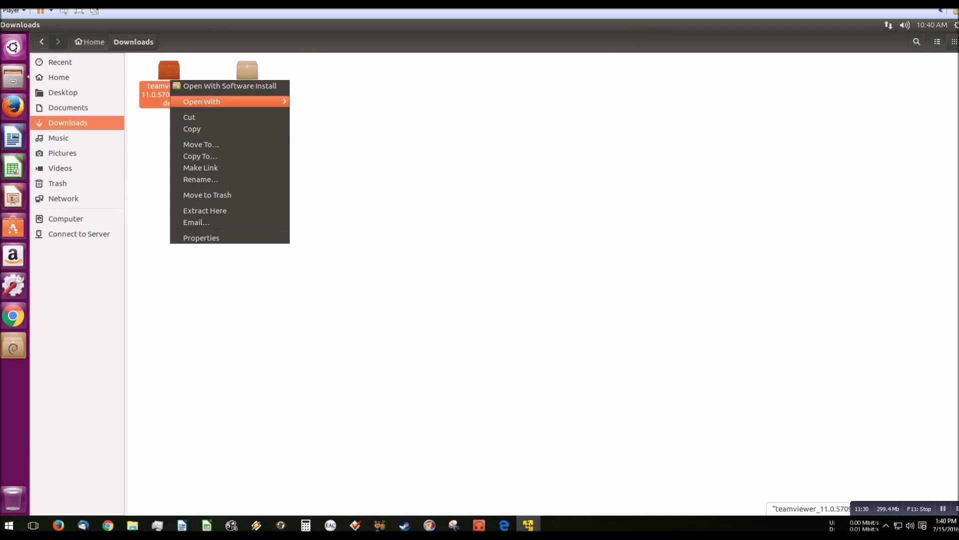
pyautogui.moveTo(202, 102)
pyautogui.press('Down')
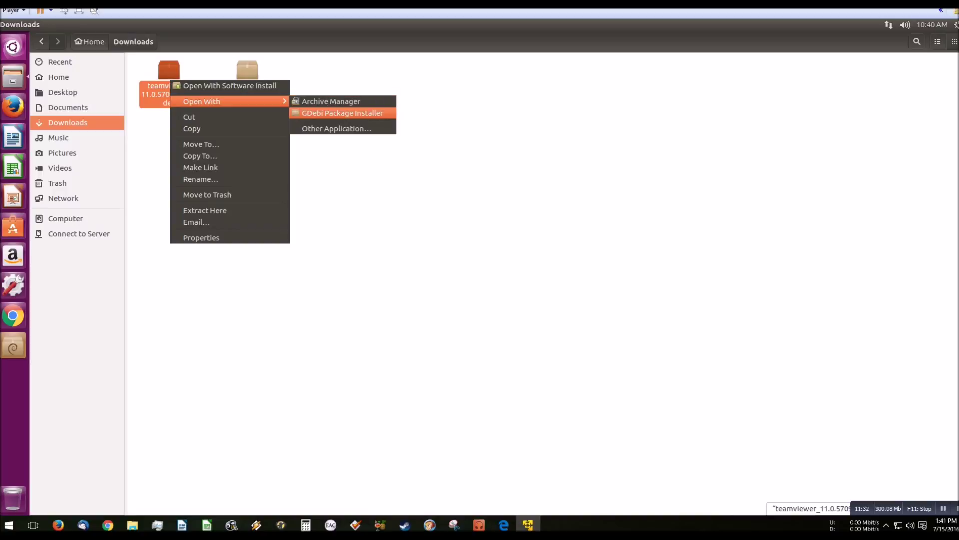
pyautogui.press('Return')
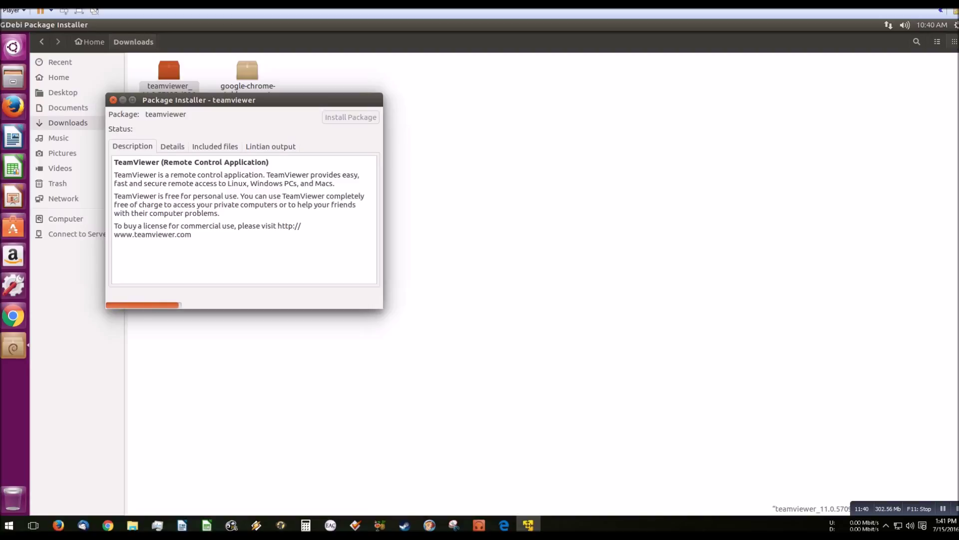
# Install the TeamViewer package in GDebi, authenticating with the admin password.
pyautogui.hotkey('alt', 'i')
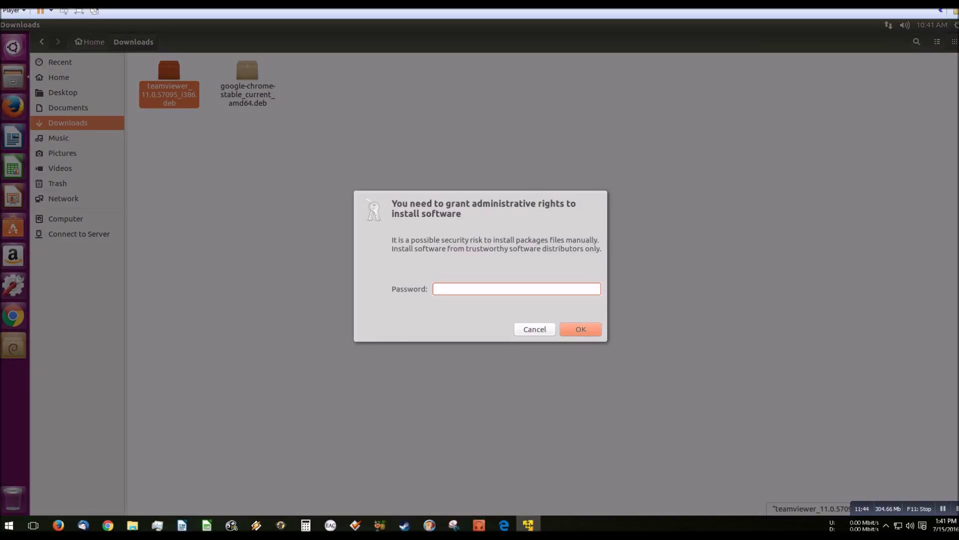
pyautogui.write('••••••••')
pyautogui.press('Return')
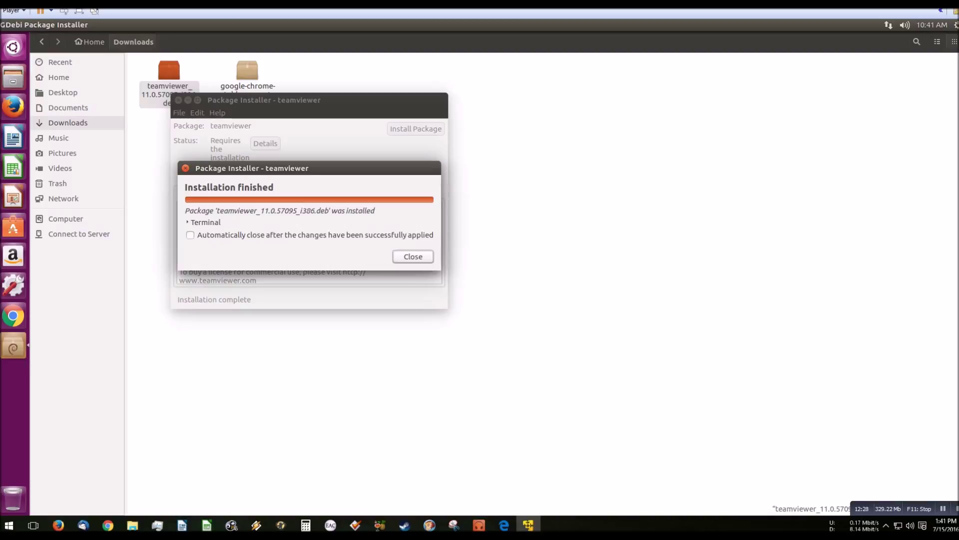
pyautogui.press('super')
# Search the Dash for 'teamv', then close the Dash and the finished installer dialog.
pyautogui.write('t')
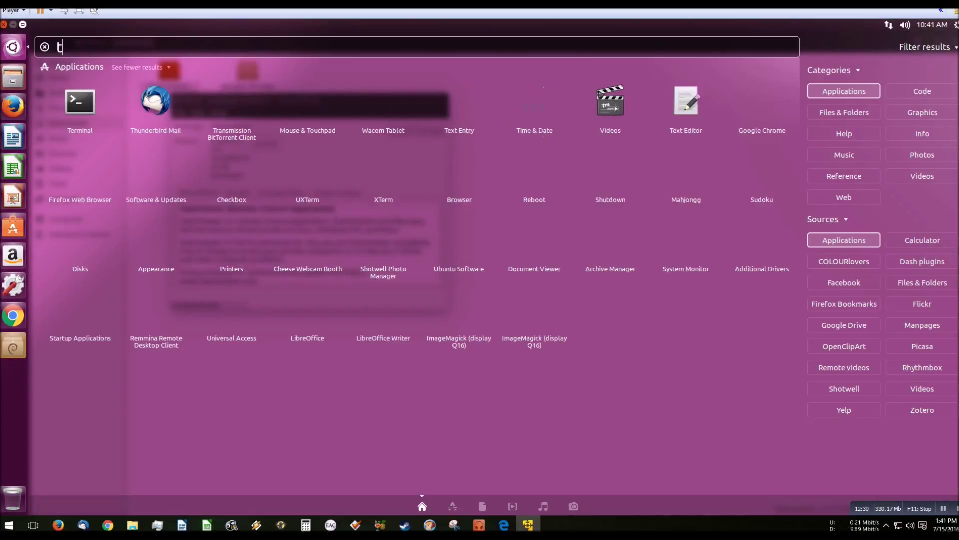
pyautogui.write('ea')
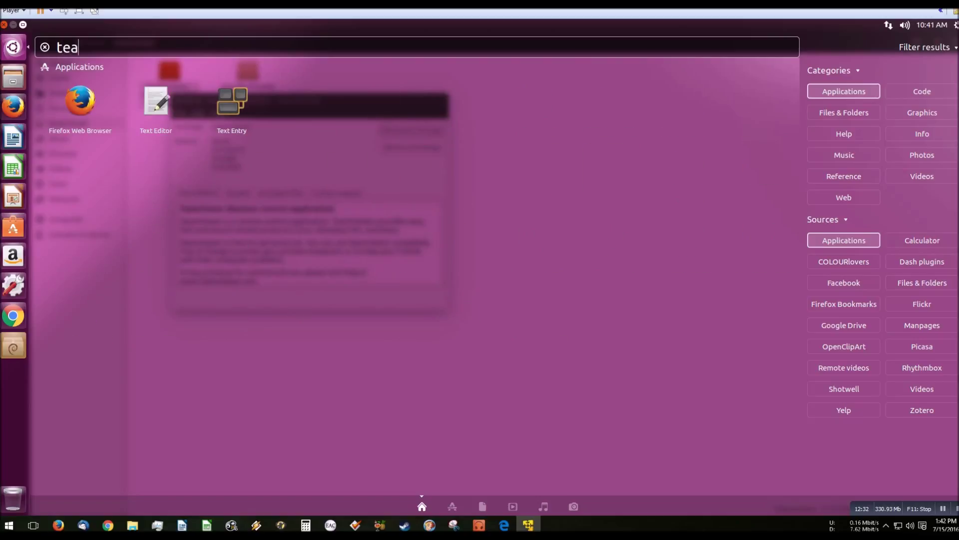
pyautogui.write('mv')
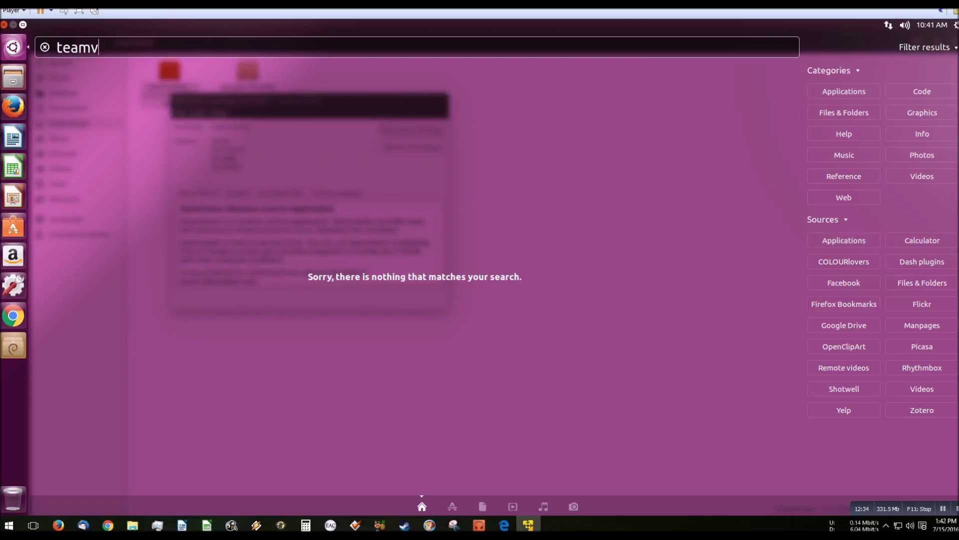
pyautogui.press('BackSpace')
pyautogui.press('BackSpace')
pyautogui.press('BackSpace')
pyautogui.press('BackSpace')
pyautogui.press('BackSpace')
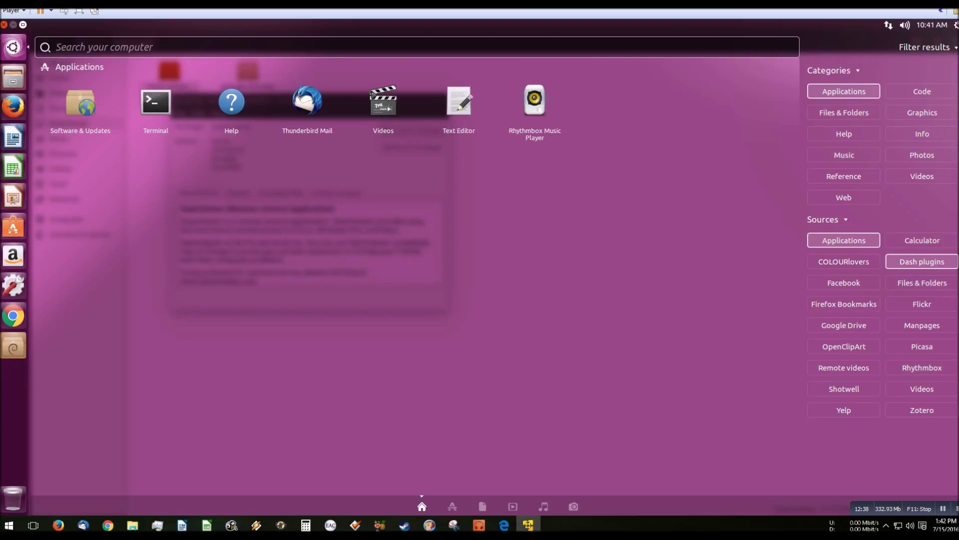
pyautogui.press('Escape')
pyautogui.hotkey('alt', 'F4')
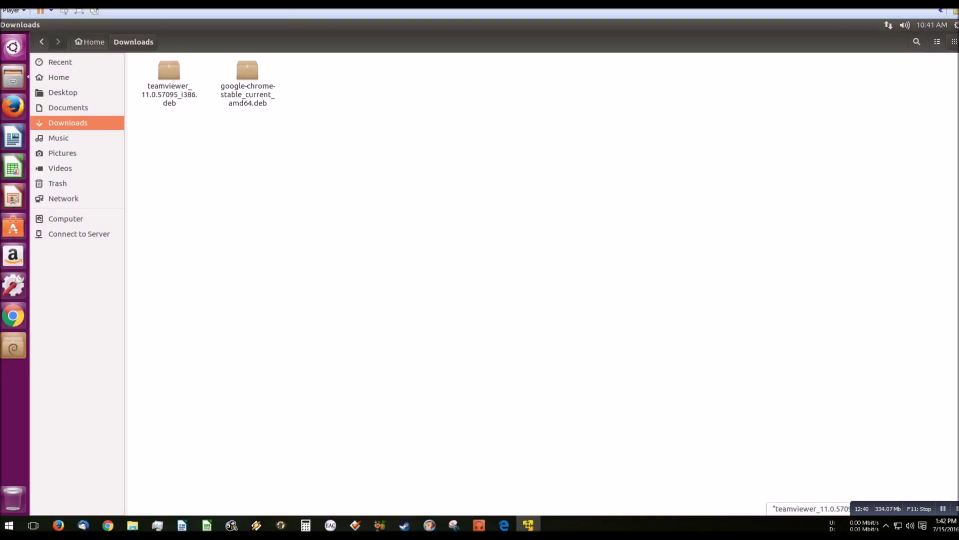
# Search the Dash for 'teamviewer', finding only the downloaded .deb.
pyautogui.press('super')
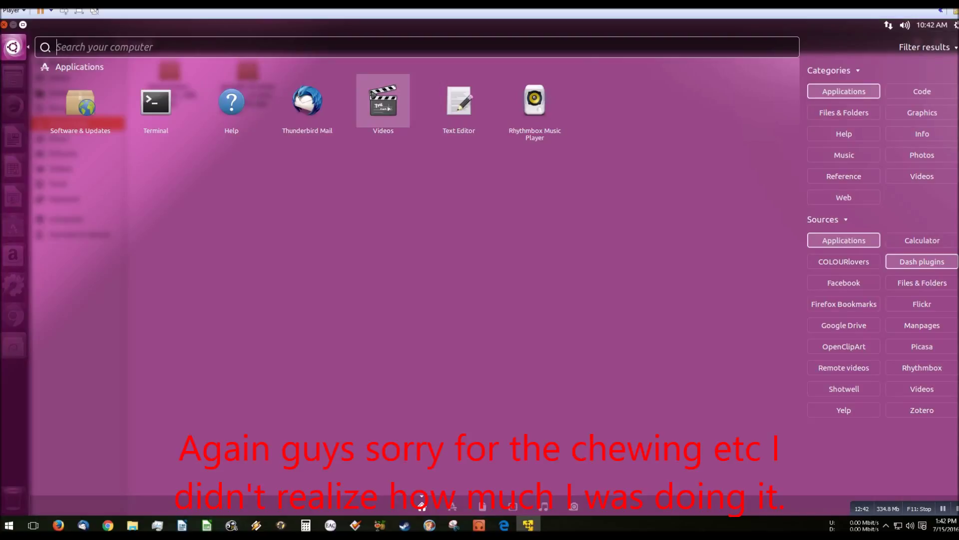
pyautogui.write('teamviw')
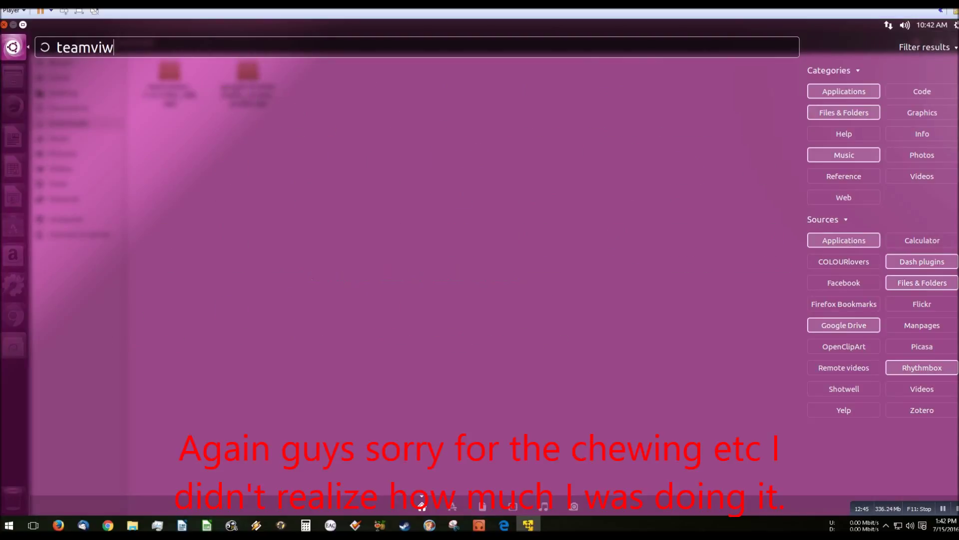
pyautogui.press('BackSpace')
pyautogui.write('ewer')
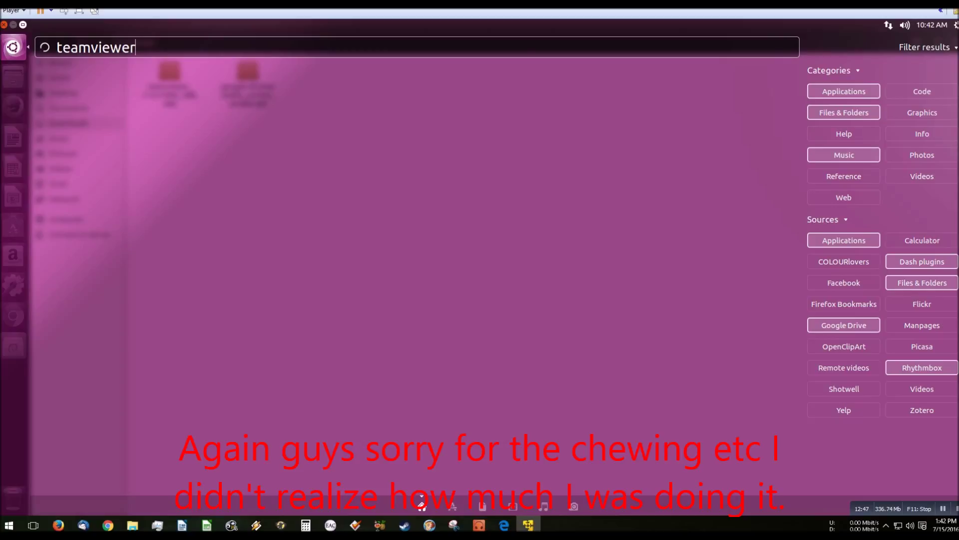
pyautogui.press('Escape')
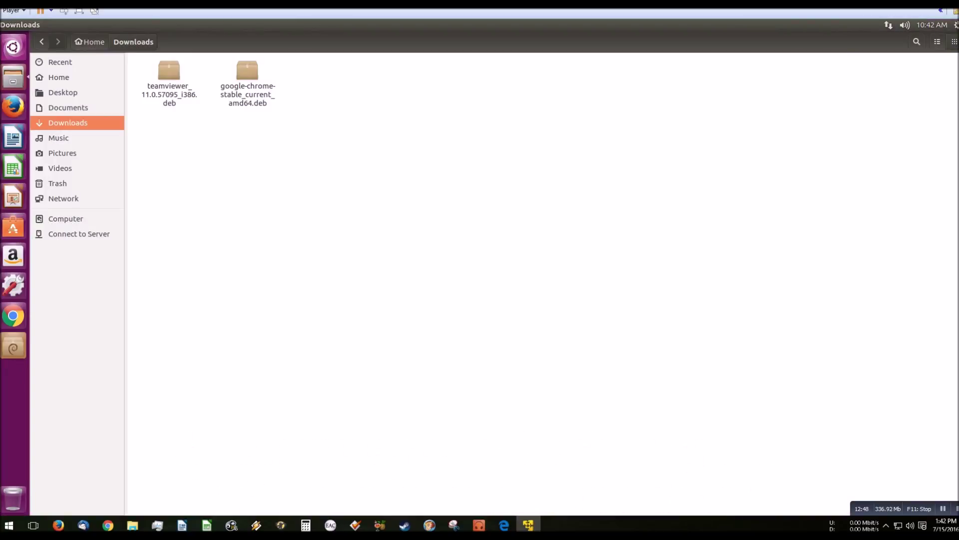
# Repeat the 'teamviewer' Dash search, confirming no TeamViewer application, then close the Dash.
pyautogui.press('super')
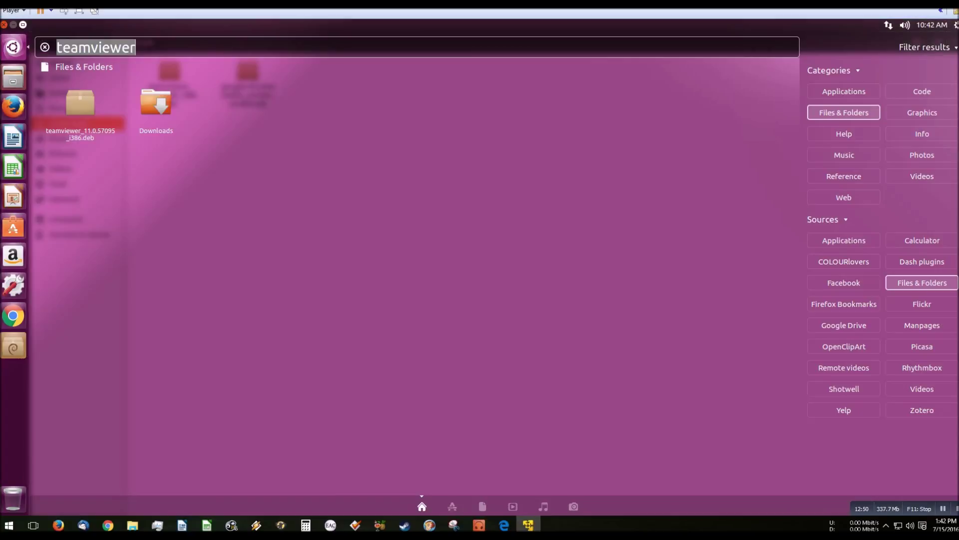
pyautogui.press('BackSpace')
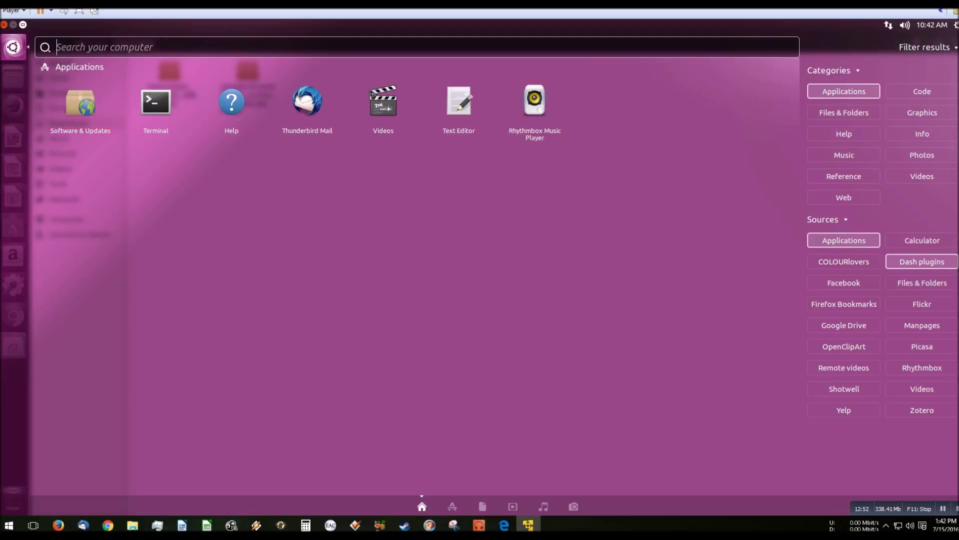
pyautogui.write('teamv')
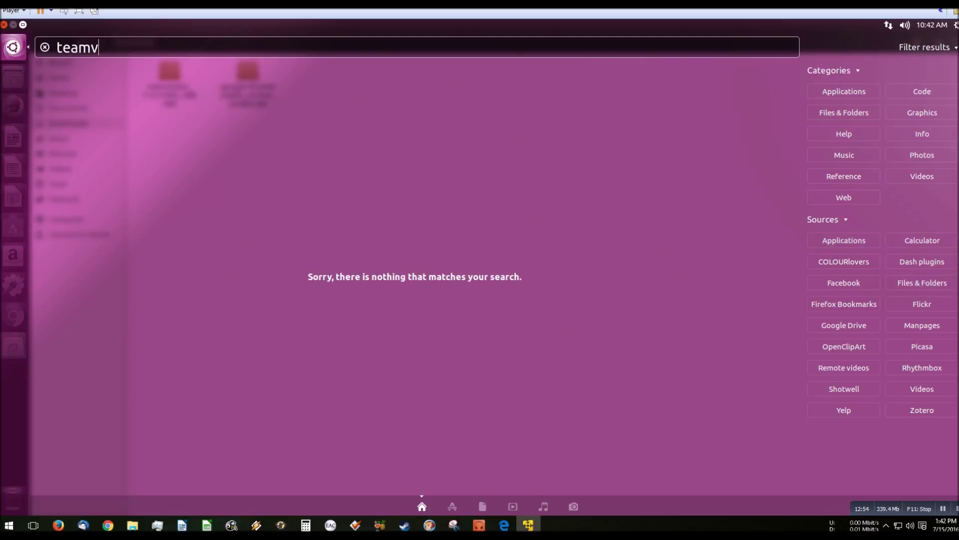
pyautogui.write('iewer')
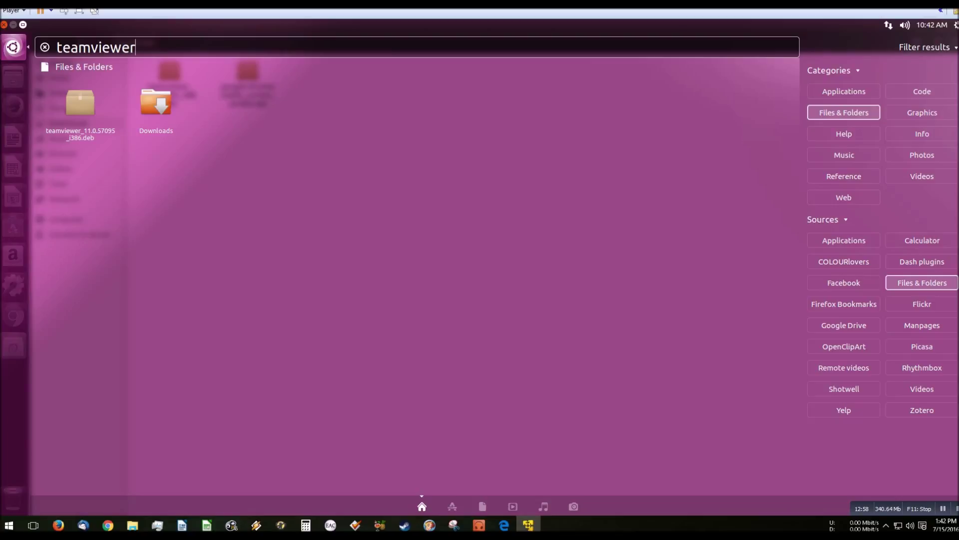
pyautogui.press('BackSpace')
pyautogui.press('BackSpace')
pyautogui.press('BackSpace')
pyautogui.press('BackSpace')
pyautogui.press('BackSpace')
pyautogui.press('BackSpace')
pyautogui.press('BackSpace')
pyautogui.press('BackSpace')
pyautogui.press('BackSpace')
pyautogui.press('BackSpace')
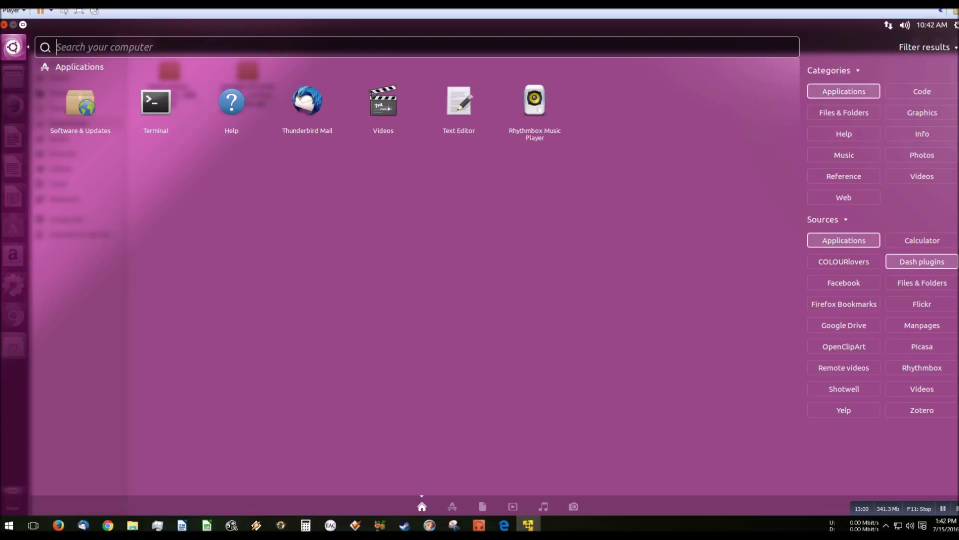
pyautogui.press('Escape')
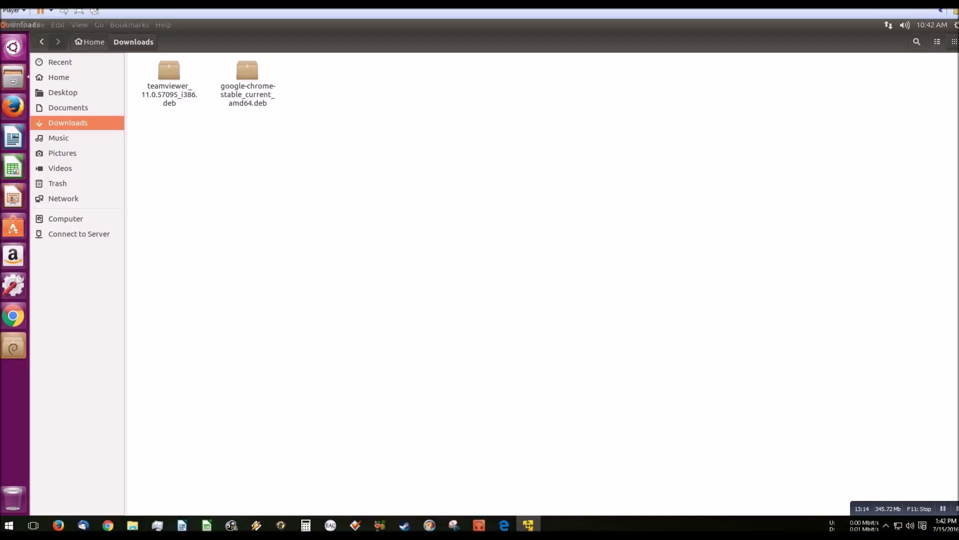
# Search the Dash for 'teamviewer', 'chro' and 'team', finding no TeamViewer app, then close it.
pyautogui.press('super')
pyautogui.write('te')
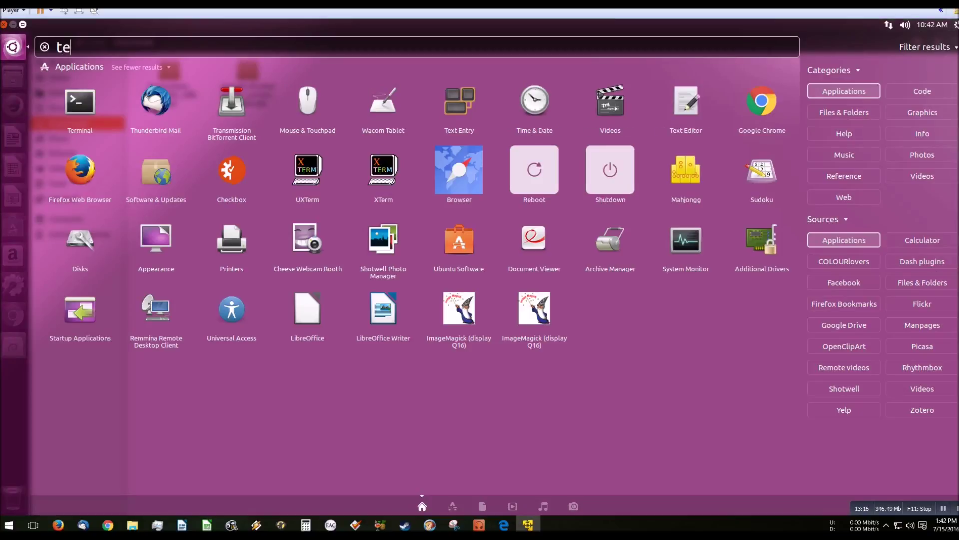
pyautogui.write('amviewer')
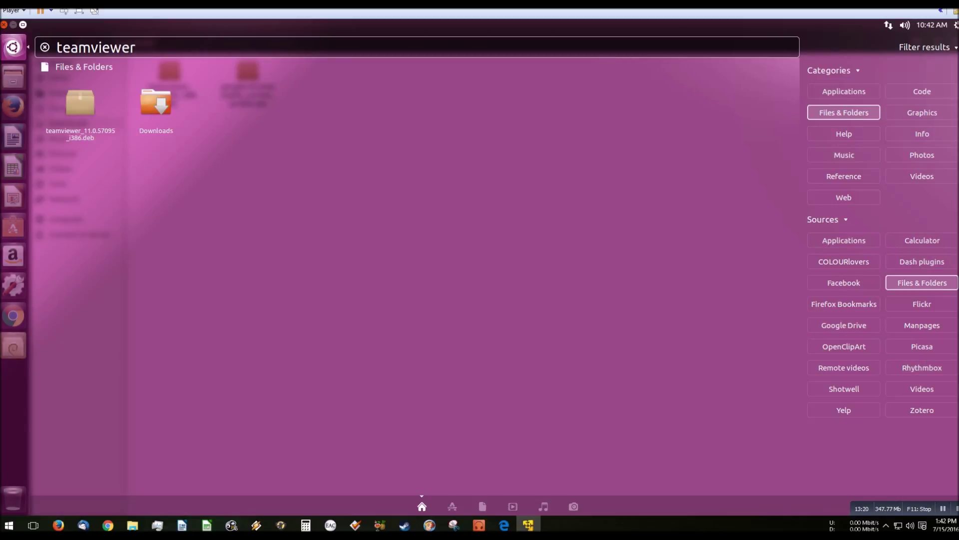
pyautogui.press('super')
pyautogui.press('super')
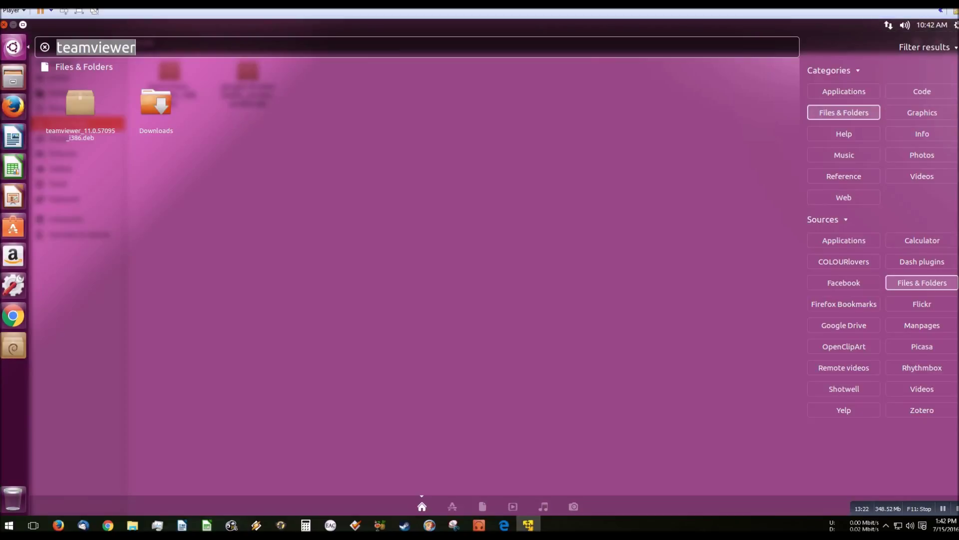
pyautogui.write('chro')
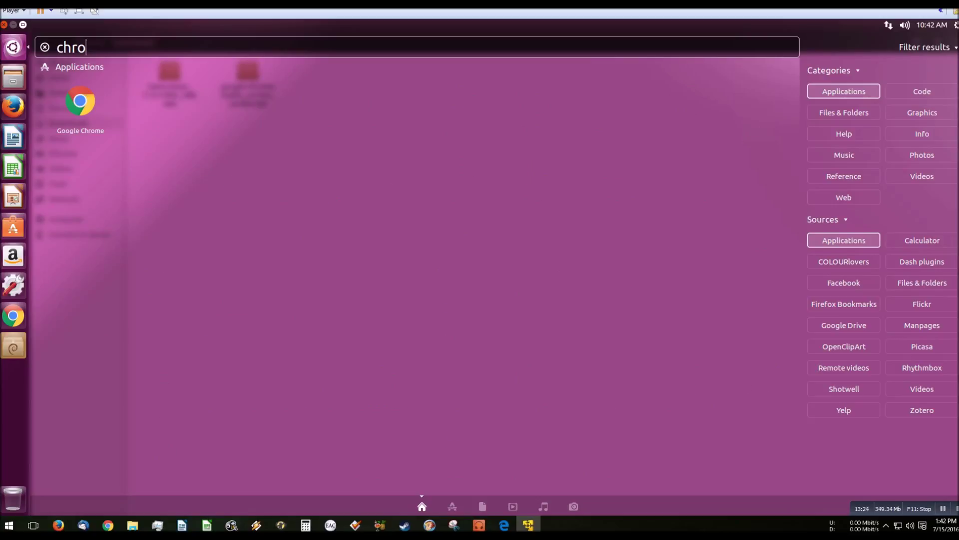
pyautogui.press('BackSpace')
pyautogui.press('BackSpace')
pyautogui.press('BackSpace')
pyautogui.press('BackSpace')
pyautogui.write('team')
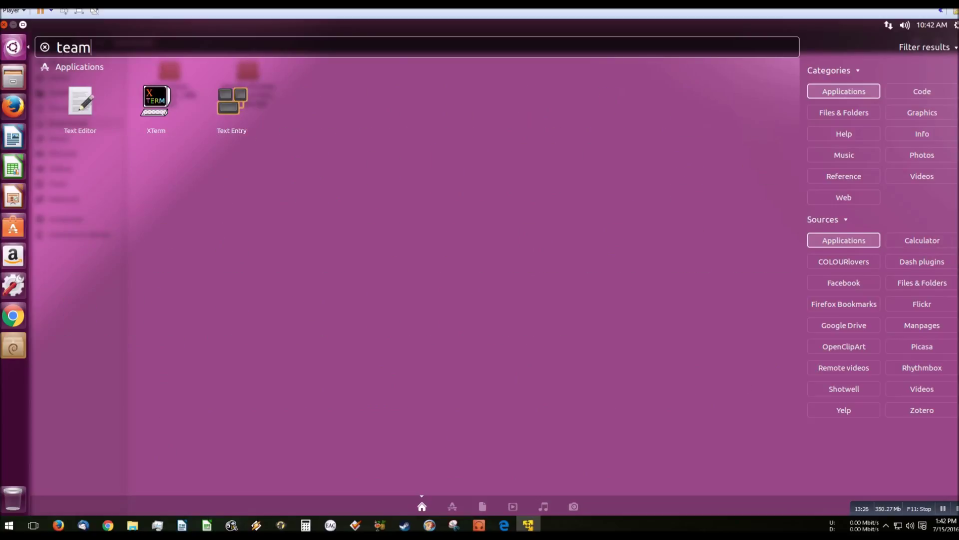
pyautogui.press('BackSpace')
pyautogui.press('BackSpace')
pyautogui.press('BackSpace')
pyautogui.press('BackSpace')
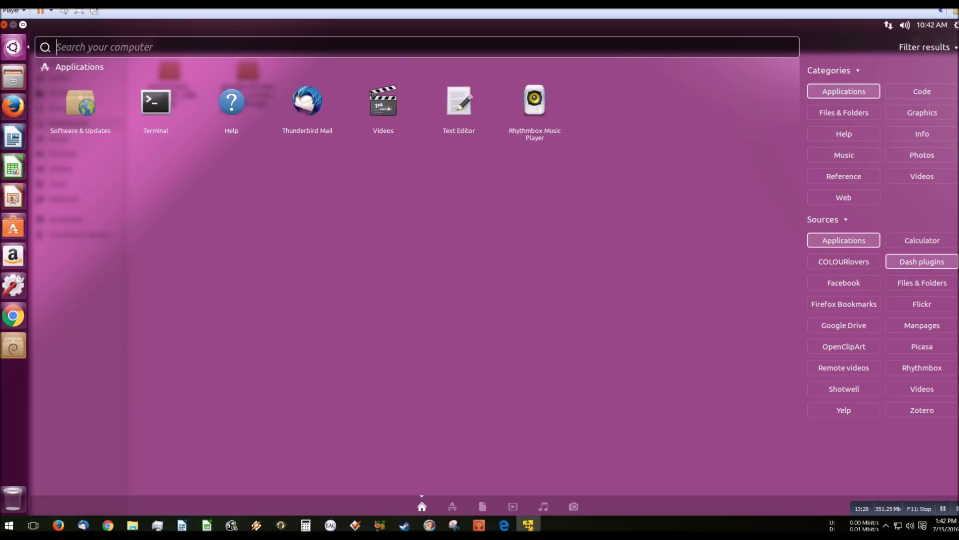
pyautogui.press('Escape')
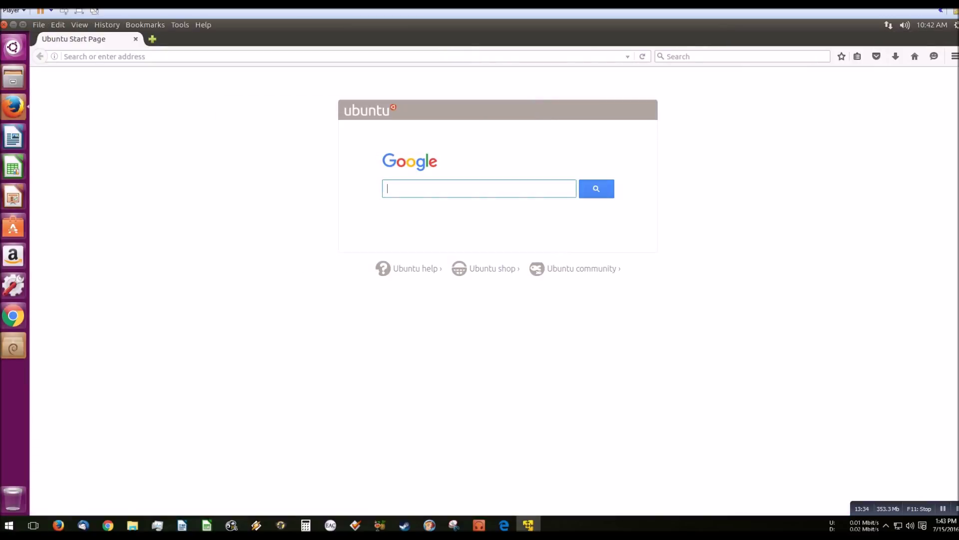
# Google 'how to install teamviewer ubuntu 16.04' in Firefox.
pyautogui.click(65, 57)
pyautogui.click(387, 188)
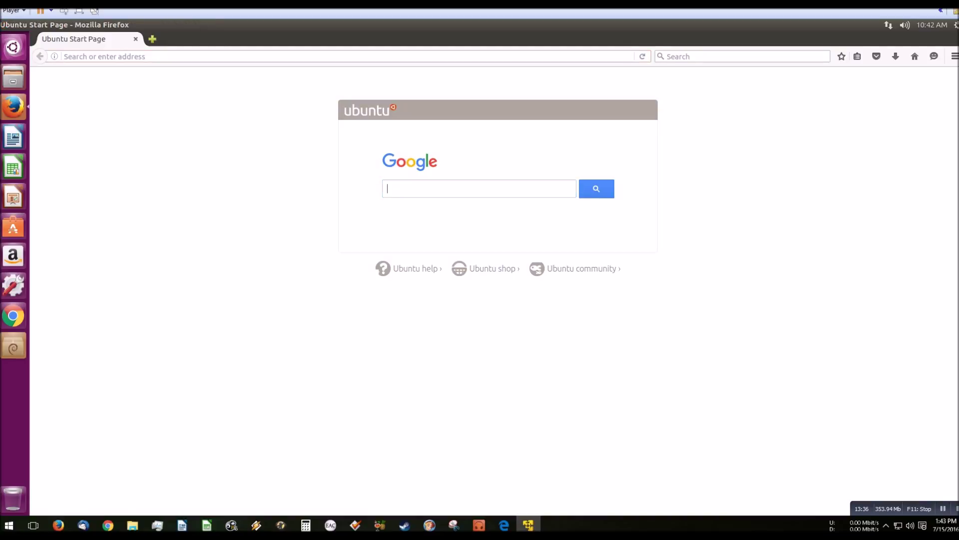
pyautogui.write('how to')
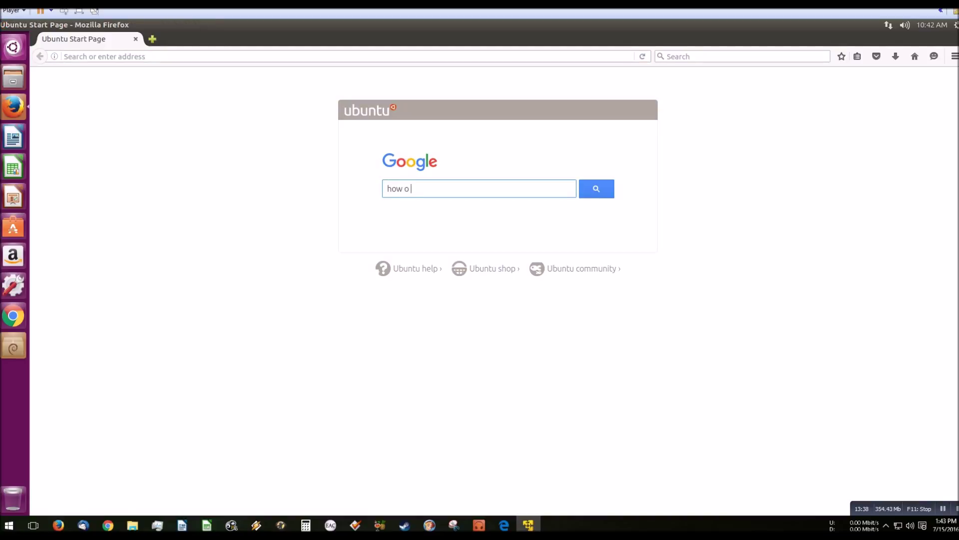
pyautogui.press('BackSpace')
pyautogui.press('BackSpace')
pyautogui.press('BackSpace')
pyautogui.write('to install teamviewer ubun')
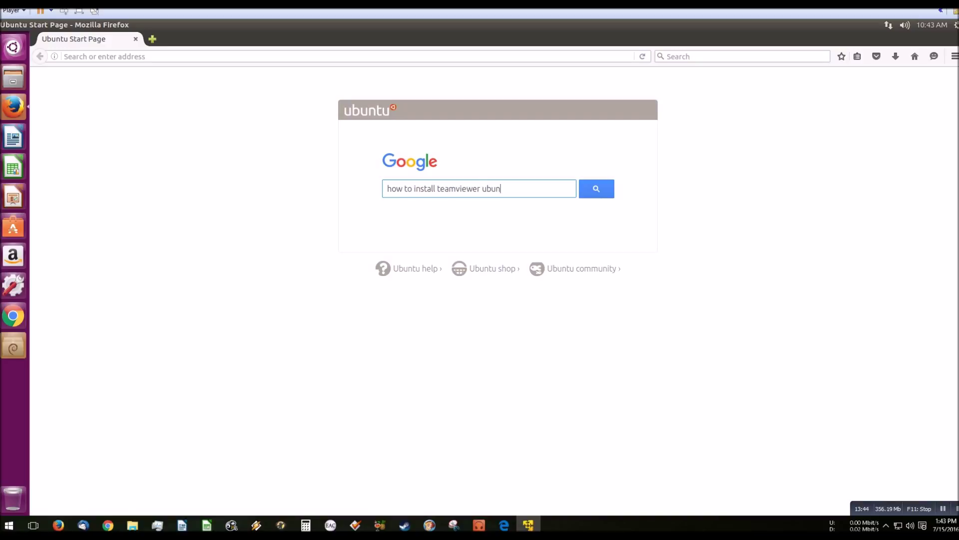
pyautogui.write('tu 16.04')
pyautogui.press('Return')
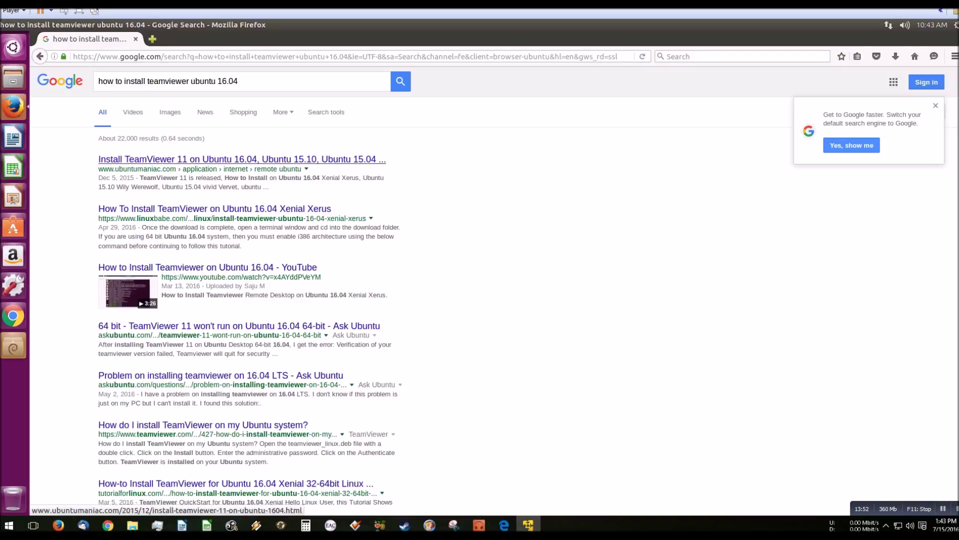
# Open the Ubuntu Maniac and linuxbabe results in new tabs and view Ubuntu Maniac.
pyautogui.rightClick(316, 157)
pyautogui.click(340, 160)
pyautogui.rightClick(259, 203)
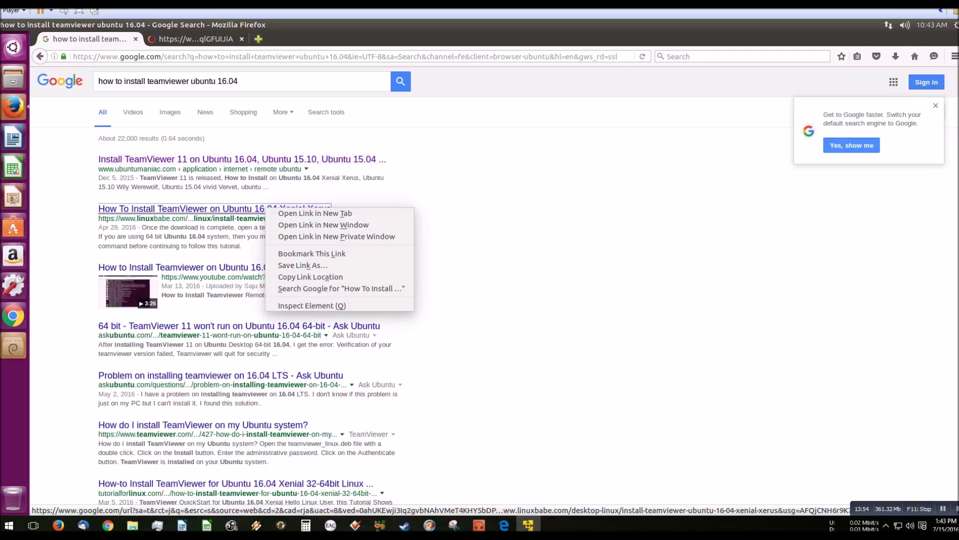
pyautogui.click(290, 213)
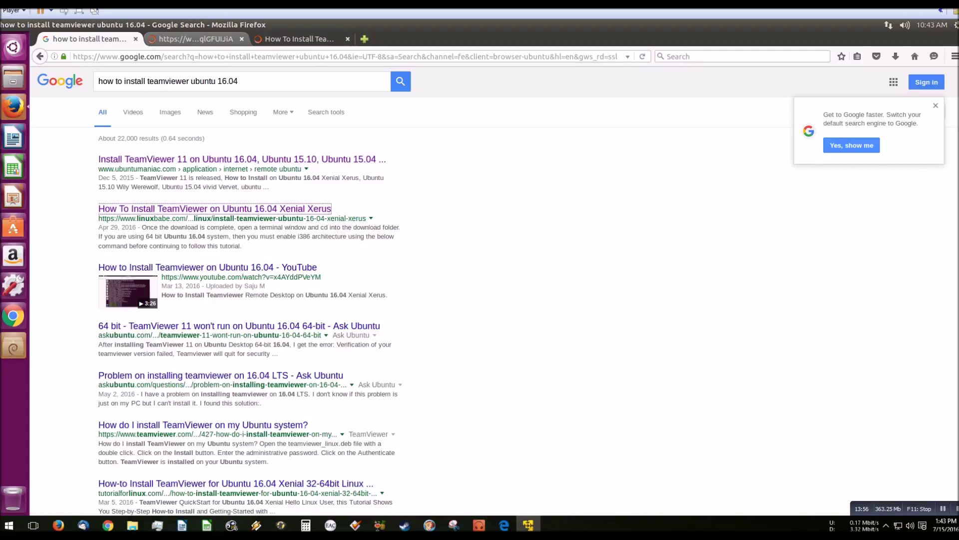
pyautogui.click(190, 38)
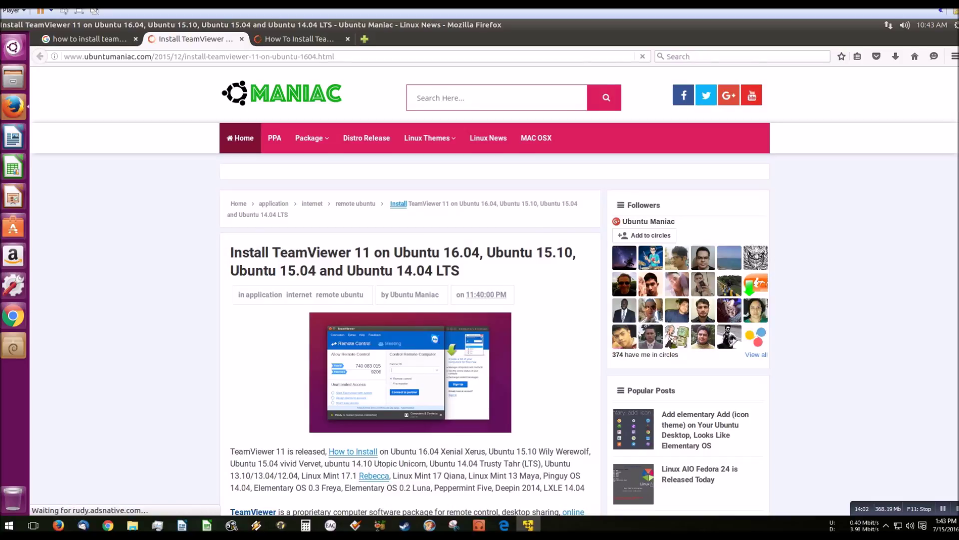
# Read the Ubuntu Maniac guide down to its 64-bit commands, dismissing the Facebook popup.
pyautogui.scroll(-3, 495, 292)
pyautogui.scroll(-3, 494, 292)
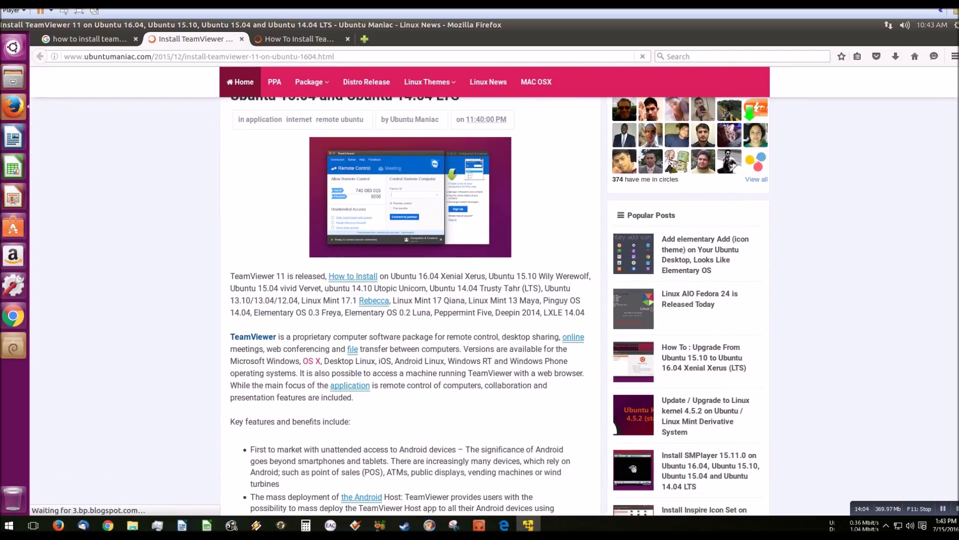
pyautogui.scroll(-3, 494, 292)
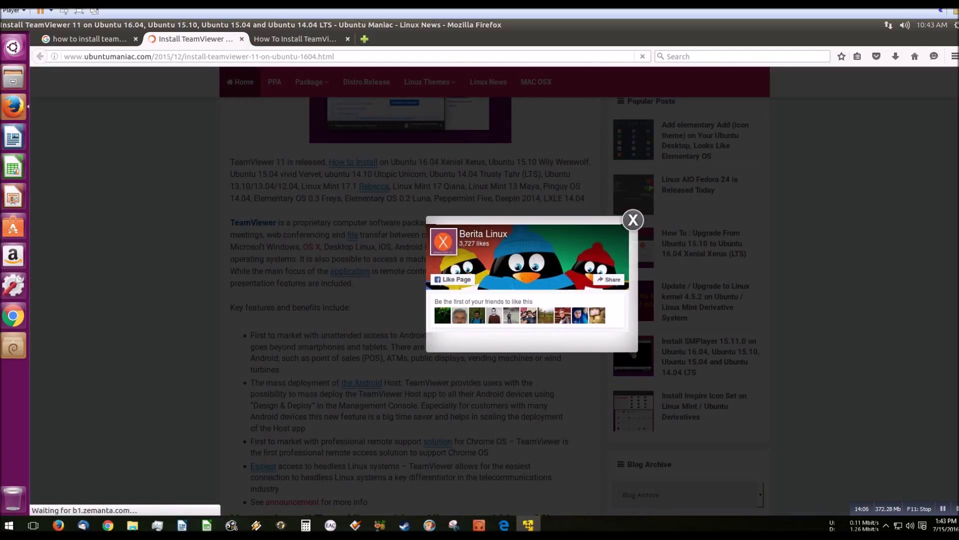
pyautogui.click(633, 355)
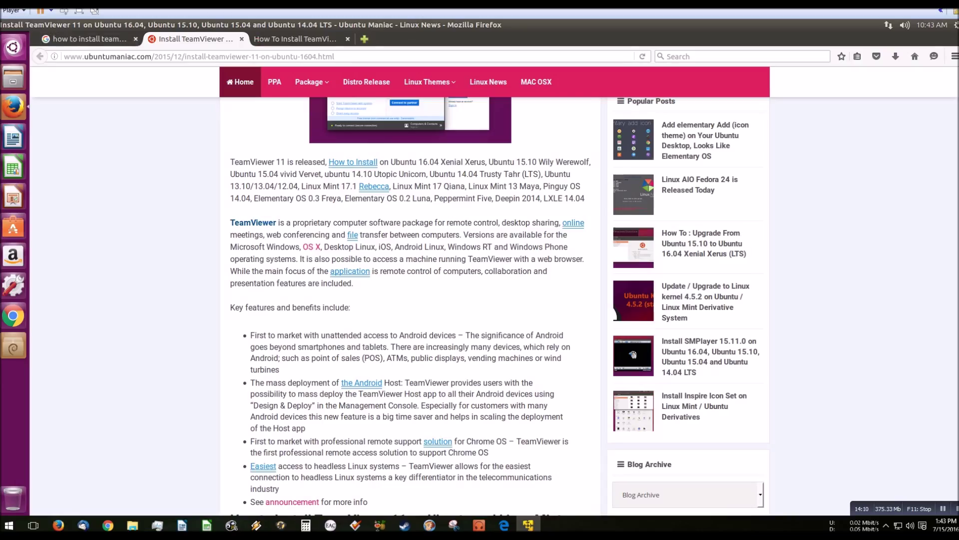
pyautogui.scroll(-5, 410, 305)
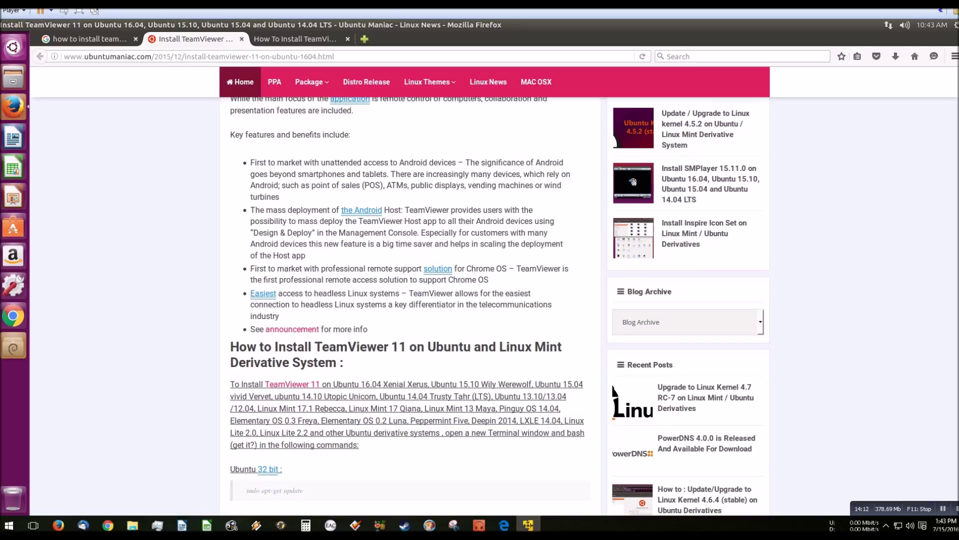
pyautogui.scroll(3, 409, 305)
pyautogui.scroll(-8, 409, 305)
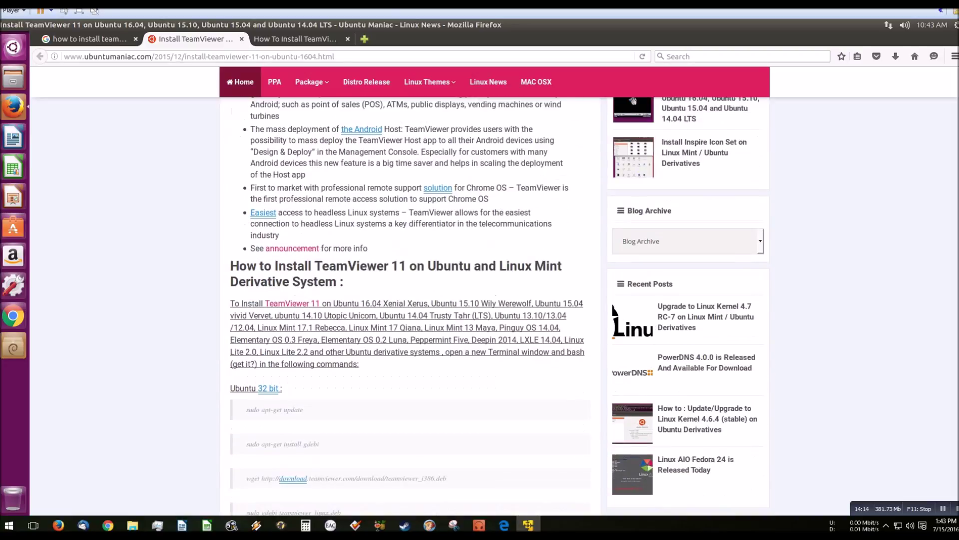
pyautogui.scroll(-5, 410, 305)
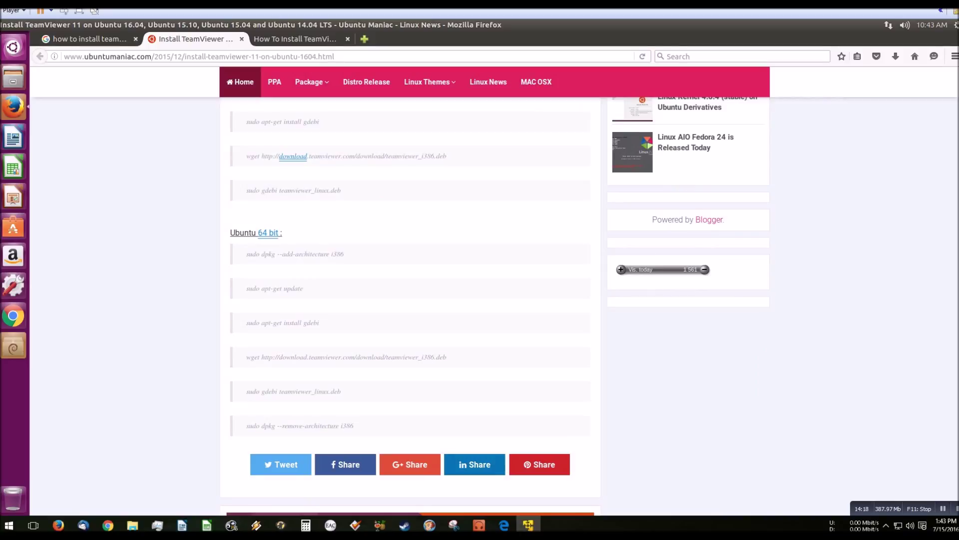
pyautogui.hotkey('ctrl', 'Tab')
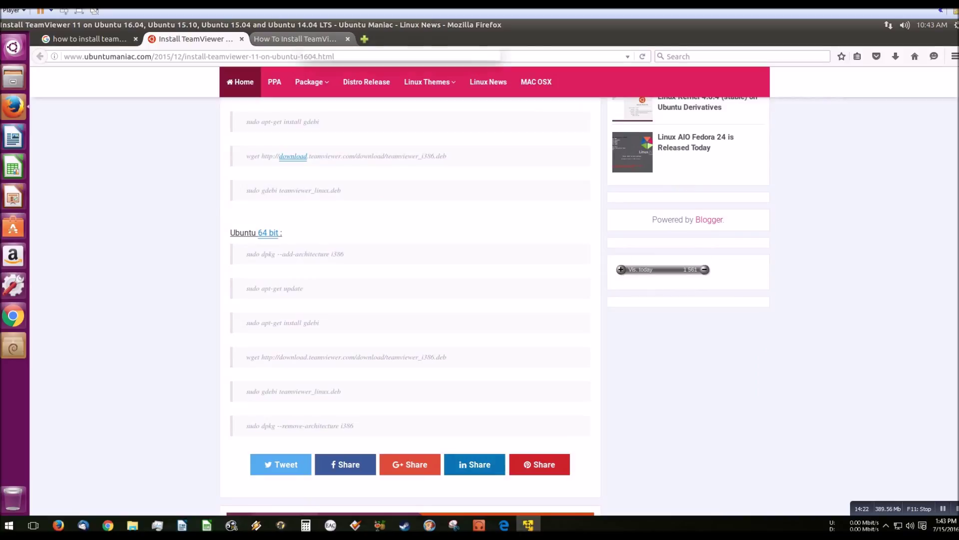
# Compare the linuxbabe and Ubuntu Maniac tutorials by switching between their tabs.
pyautogui.scroll(-8, 350, 290)
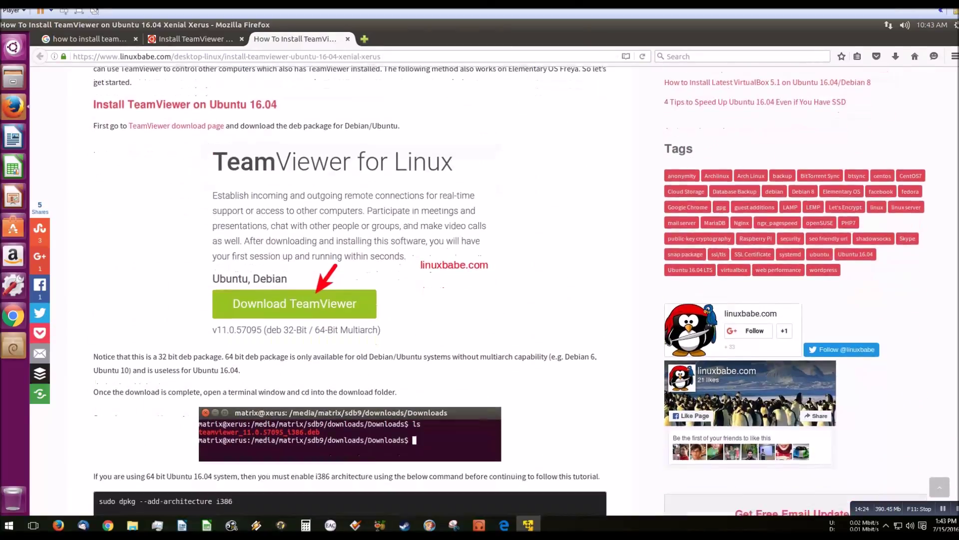
pyautogui.scroll(-5, 349, 290)
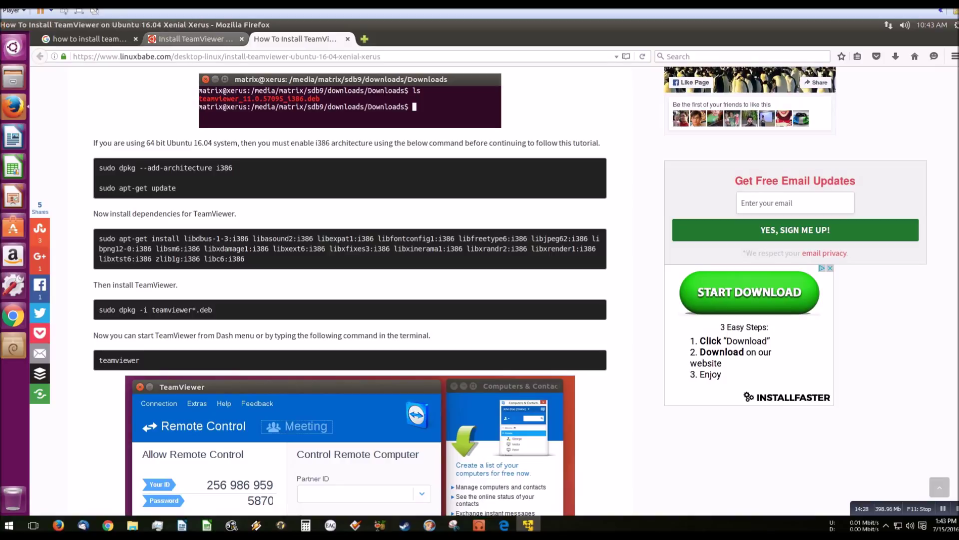
pyautogui.click(192, 39)
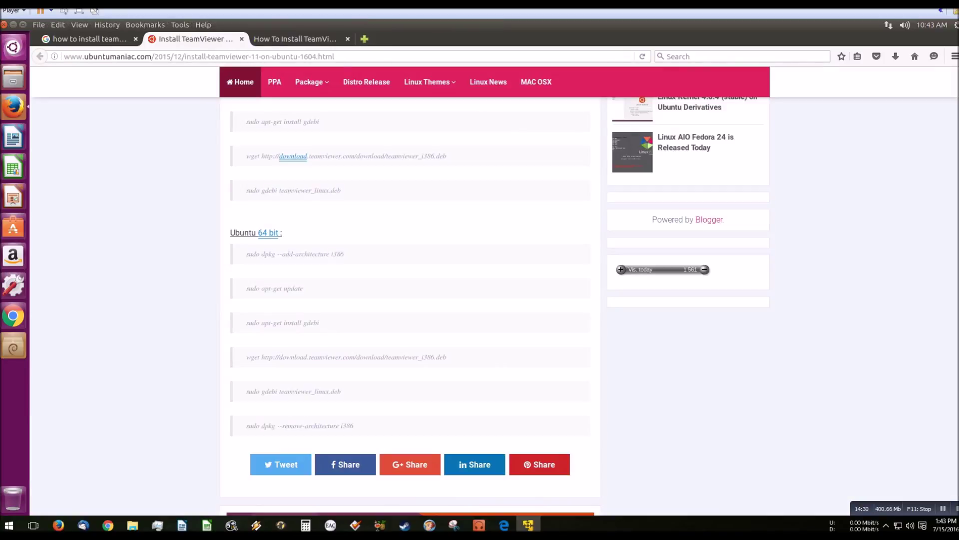
pyautogui.hotkey('ctrl', 'Tab')
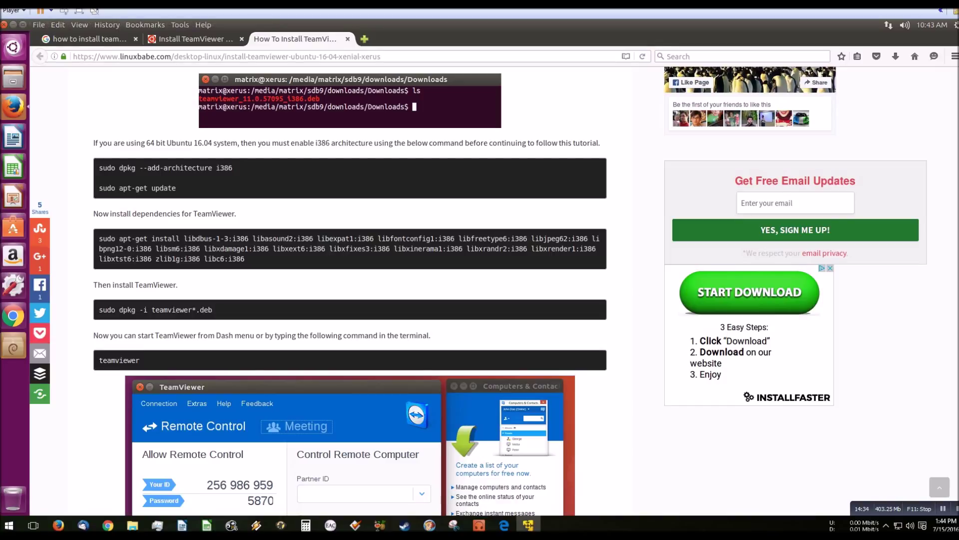
pyautogui.hotkey('ctrl', 'shift', 'Tab')
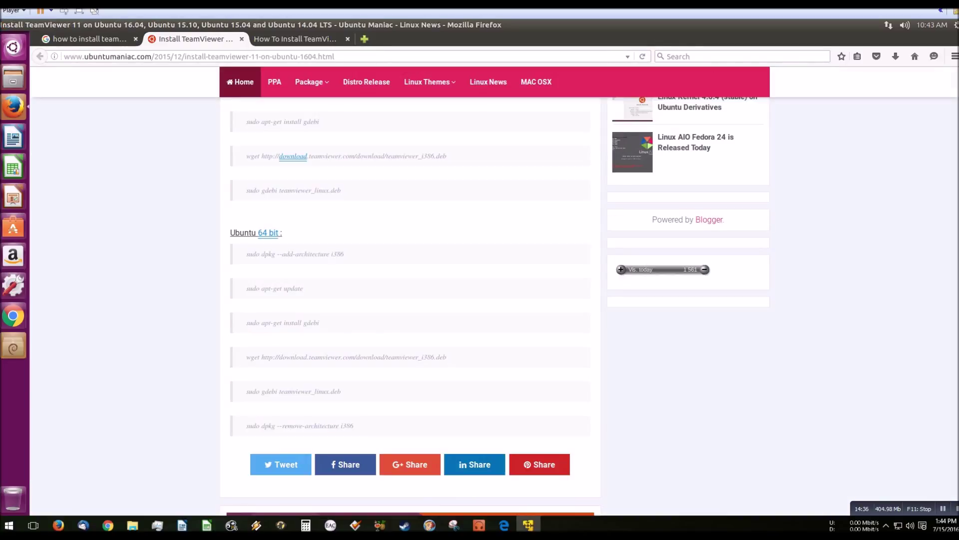
pyautogui.hotkey('ctrl', 'Tab')
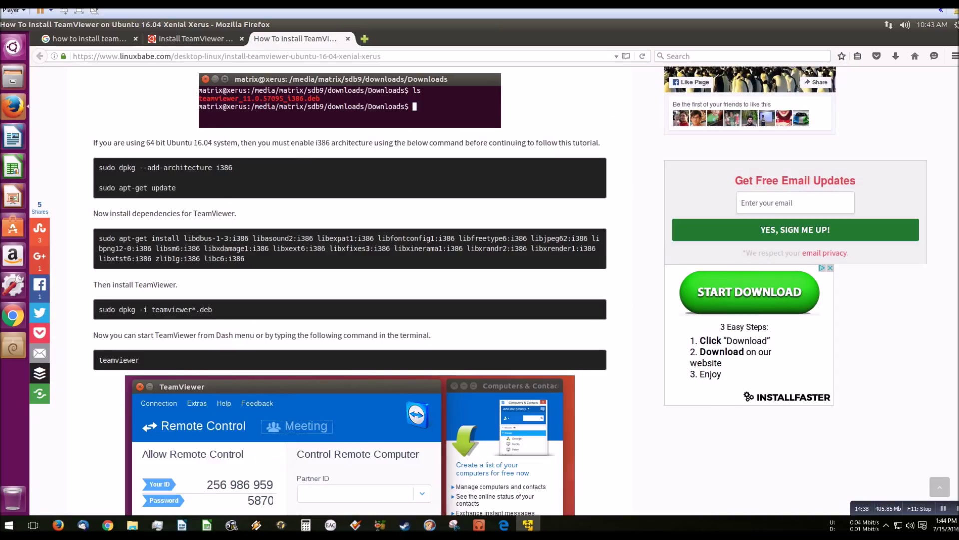
pyautogui.scroll(-5, 349, 290)
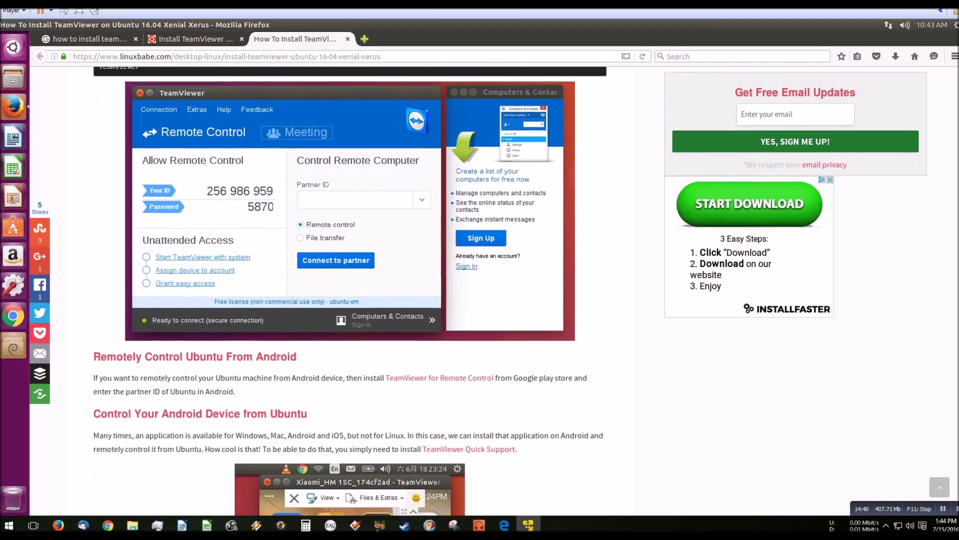
pyautogui.scroll(5, 350, 290)
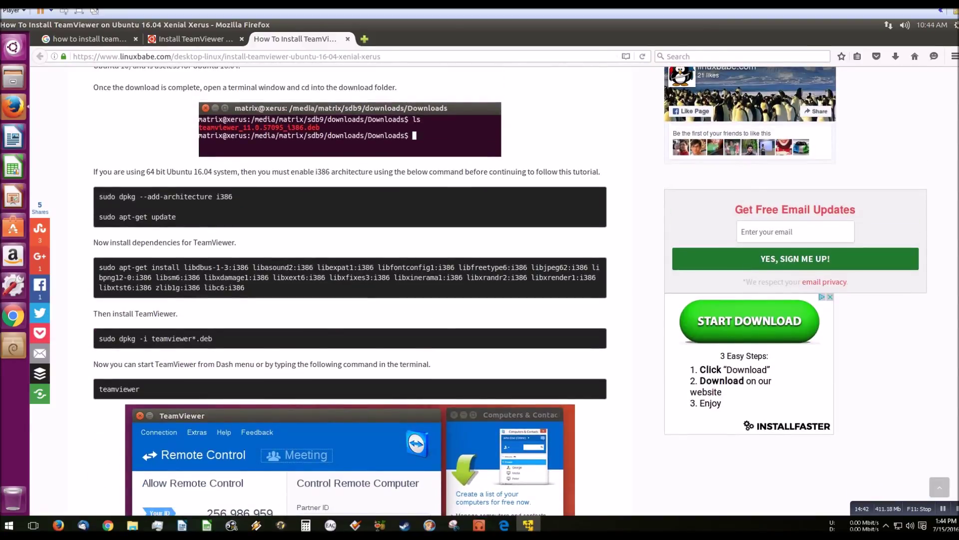
# Flip between the tutorials once more, then close both tutorial tabs.
pyautogui.hotkey('ctrl', 'shift', 'Tab')
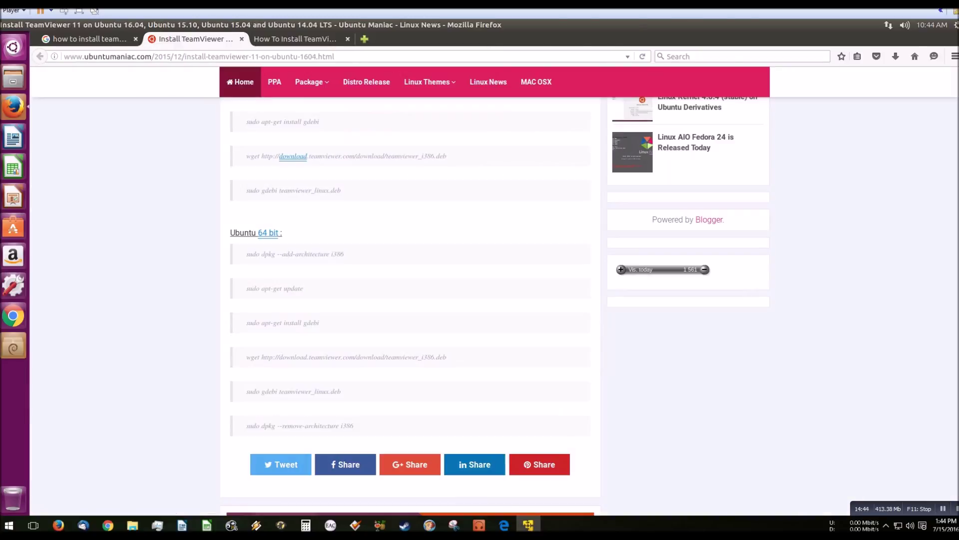
pyautogui.hotkey('ctrl', 'Tab')
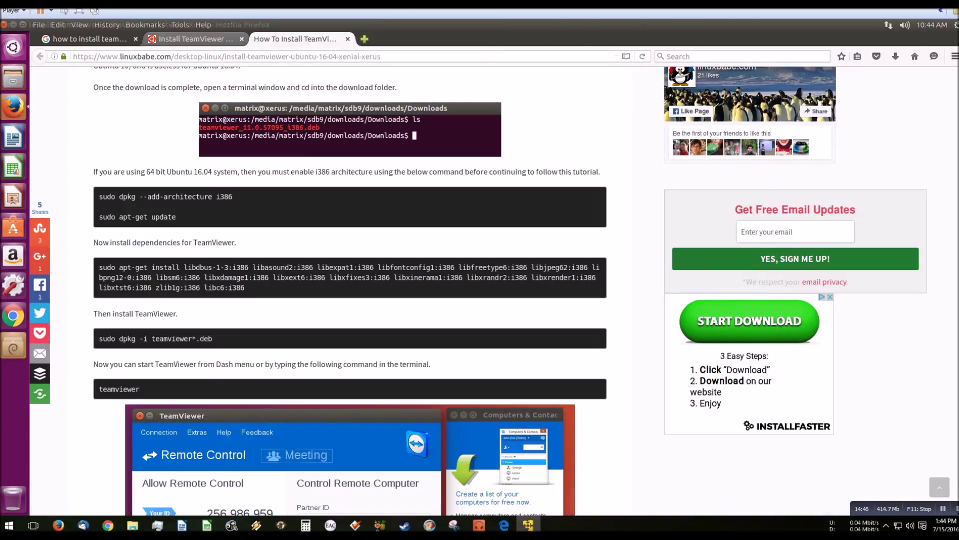
pyautogui.hotkey('ctrl', 'shift', 'Tab')
pyautogui.hotkey('ctrl', 'Tab')
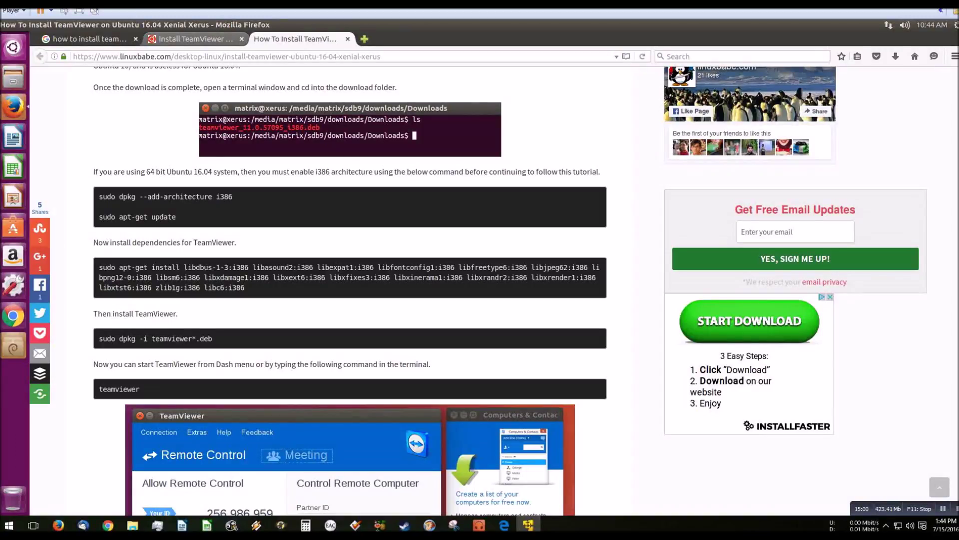
pyautogui.hotkey('ctrl', 'w')
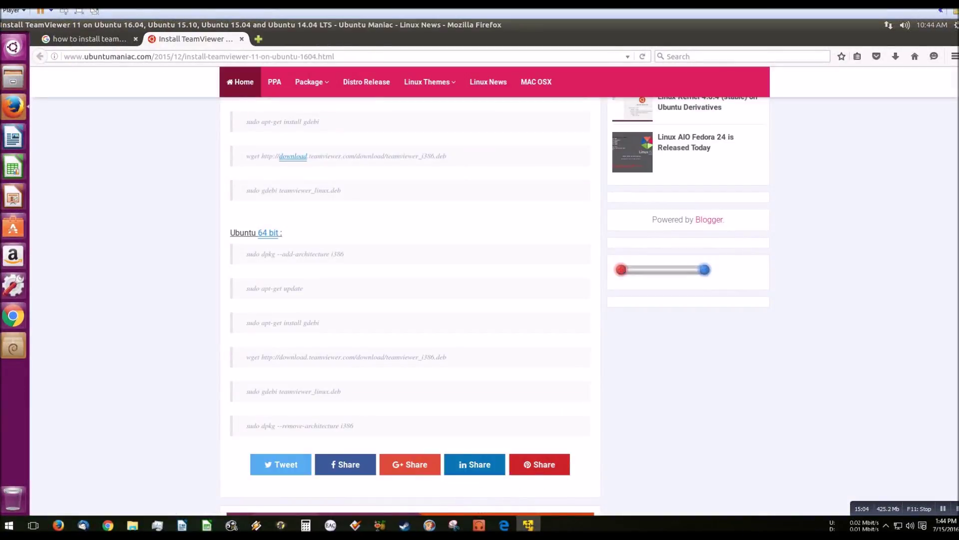
pyautogui.hotkey('ctrl', 'w')
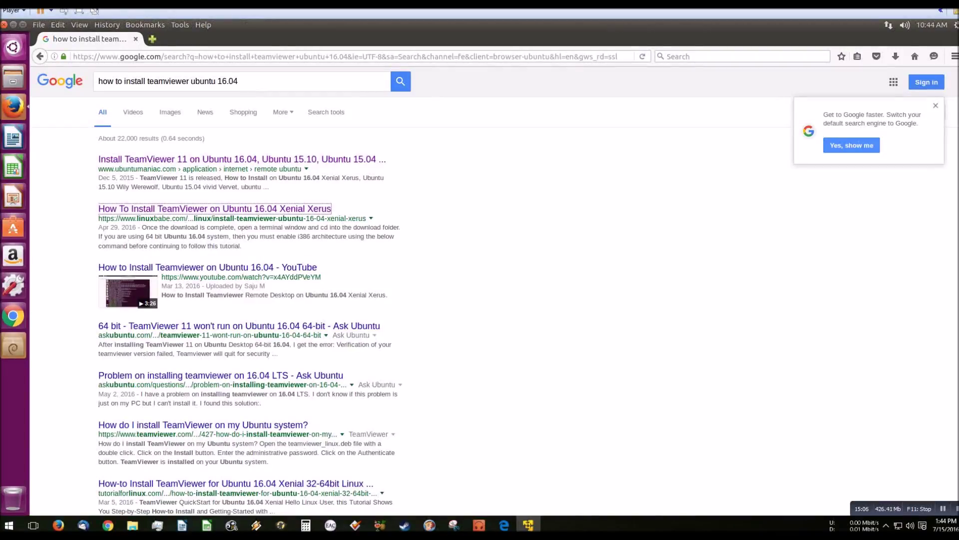
# Close Firefox, the Downloads window and the teamviewer GDebi installer.
pyautogui.hotkey('ctrl', 'w')
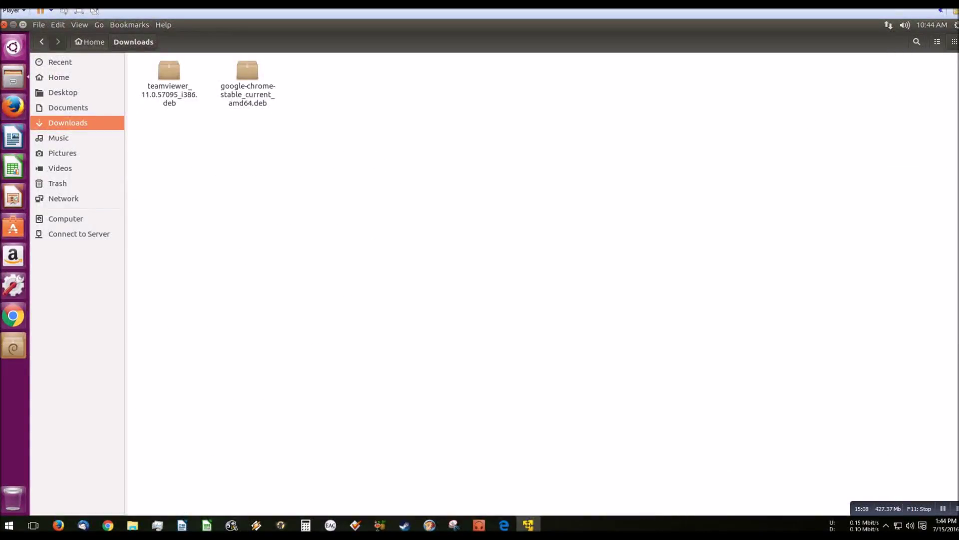
pyautogui.hotkey('ctrl', 'w')
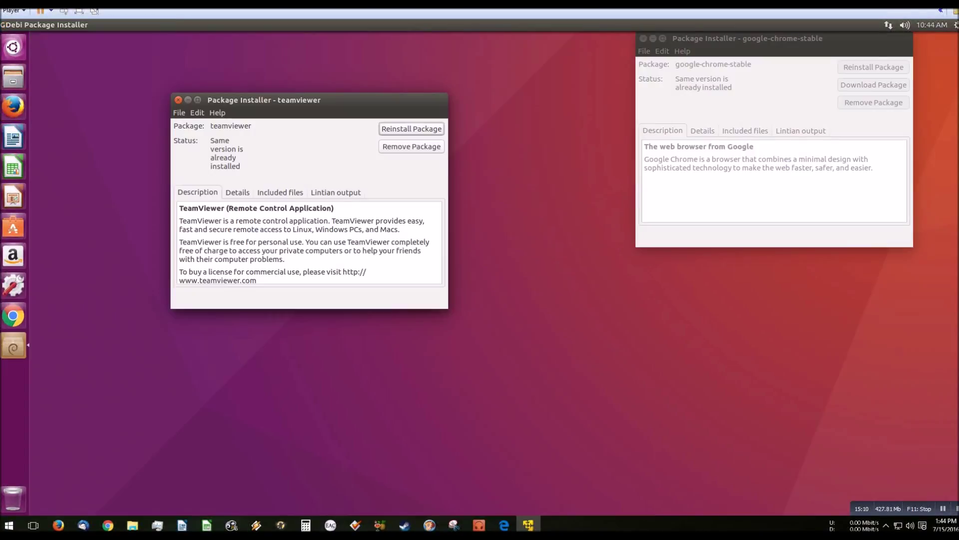
pyautogui.hotkey('ctrl', 'w')
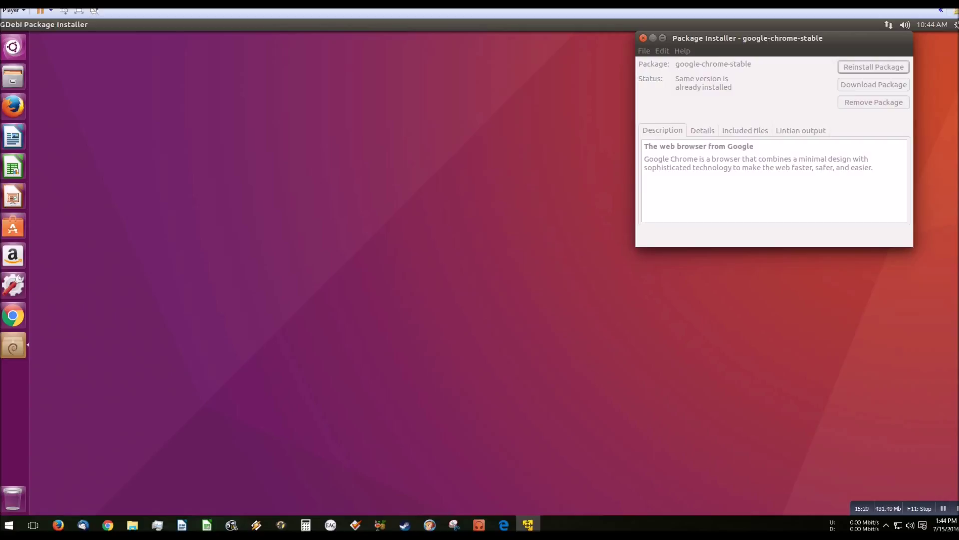
pyautogui.rightClick(14, 346)
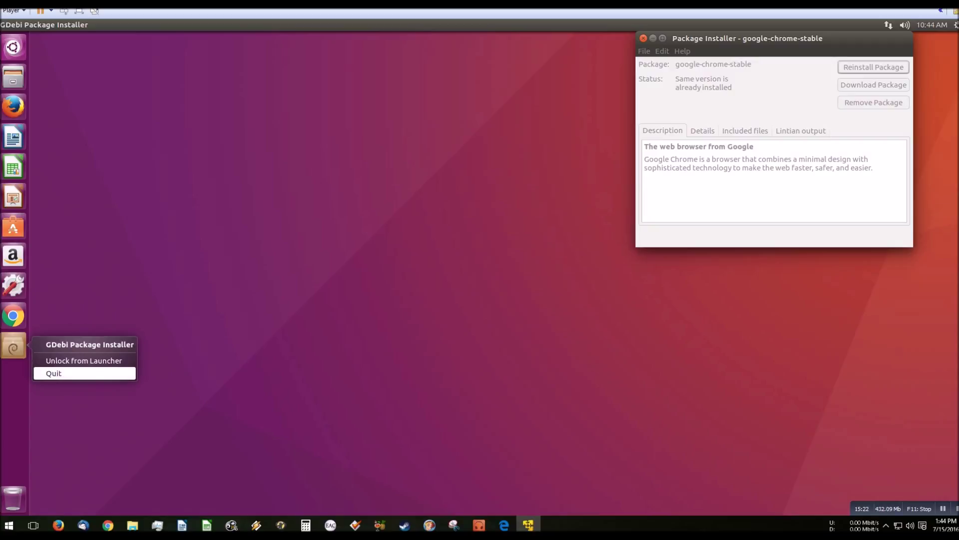
pyautogui.click(54, 373)
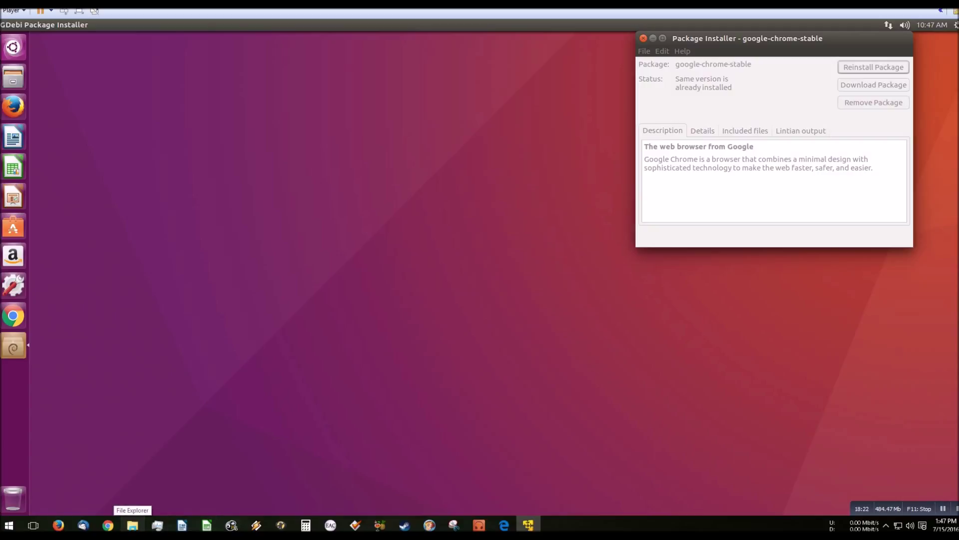
pyautogui.click(132, 524)
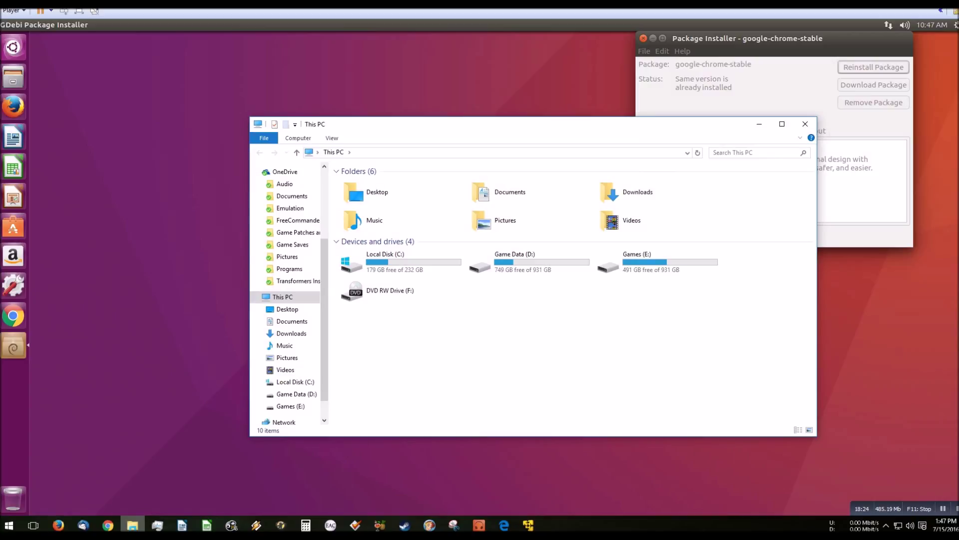
# Map the Public share on \\192.168.11.2 as network drive Z:.
pyautogui.press('super')
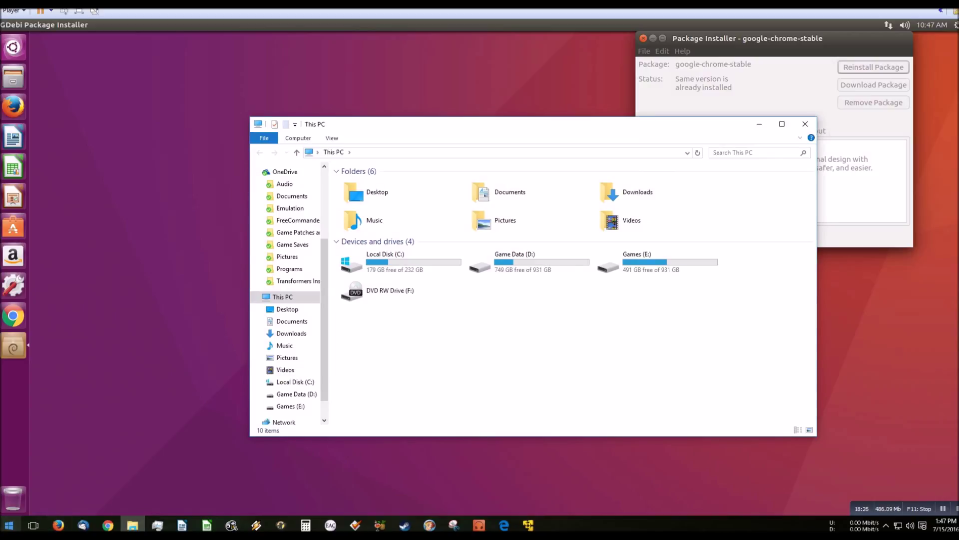
pyautogui.write('\\19')
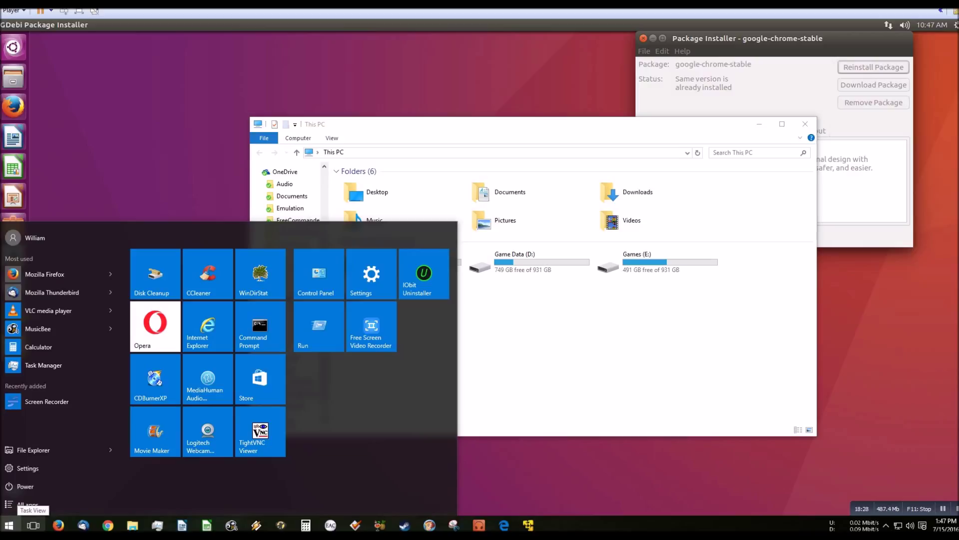
pyautogui.write('2')
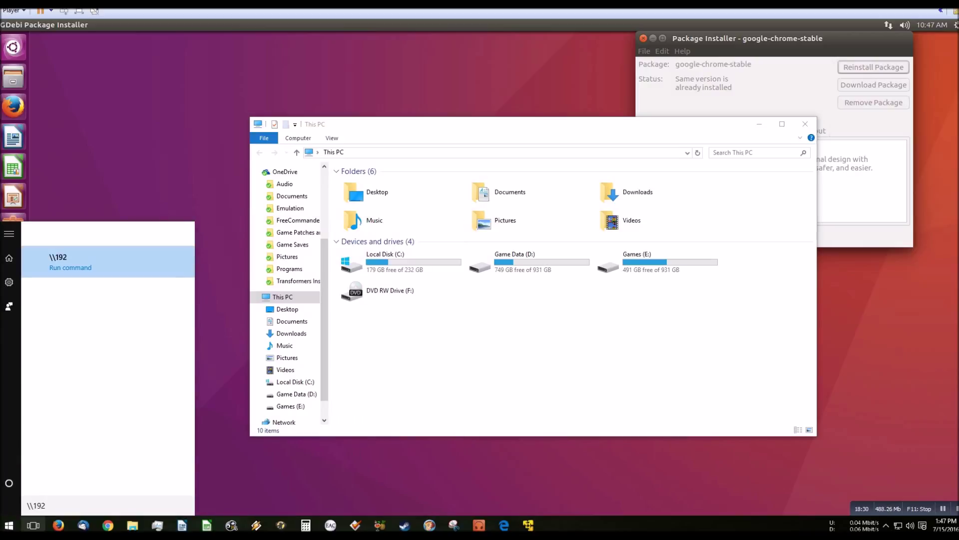
pyautogui.write('.168.11.2')
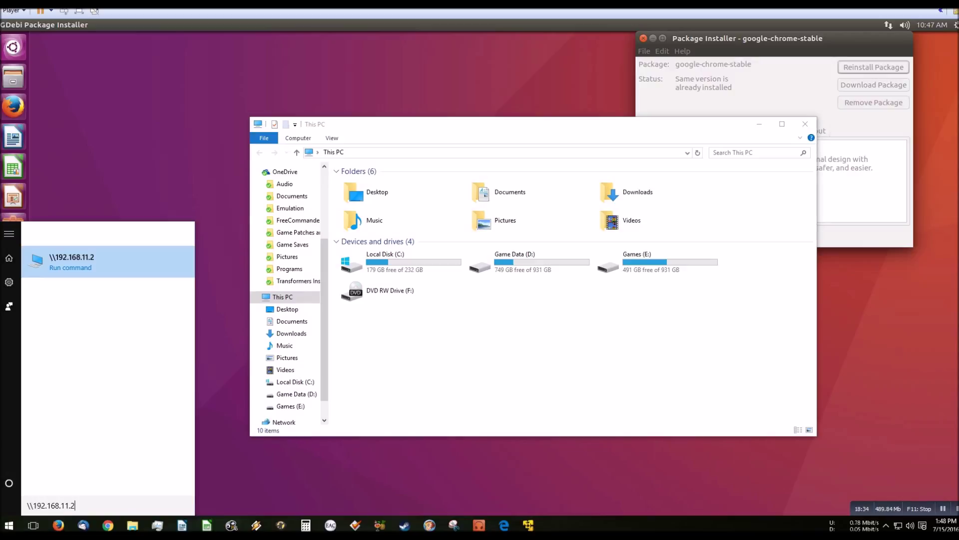
pyautogui.press('Return')
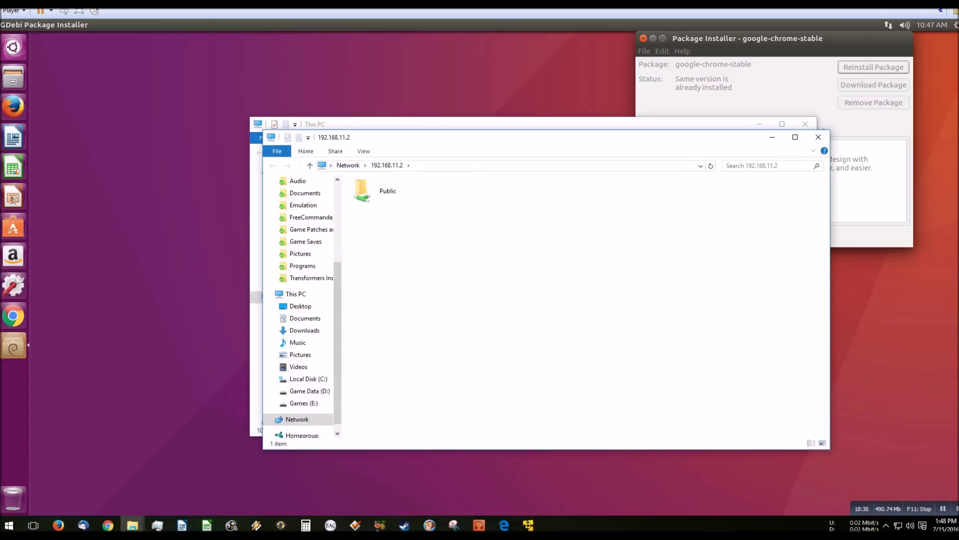
pyautogui.click(387, 191)
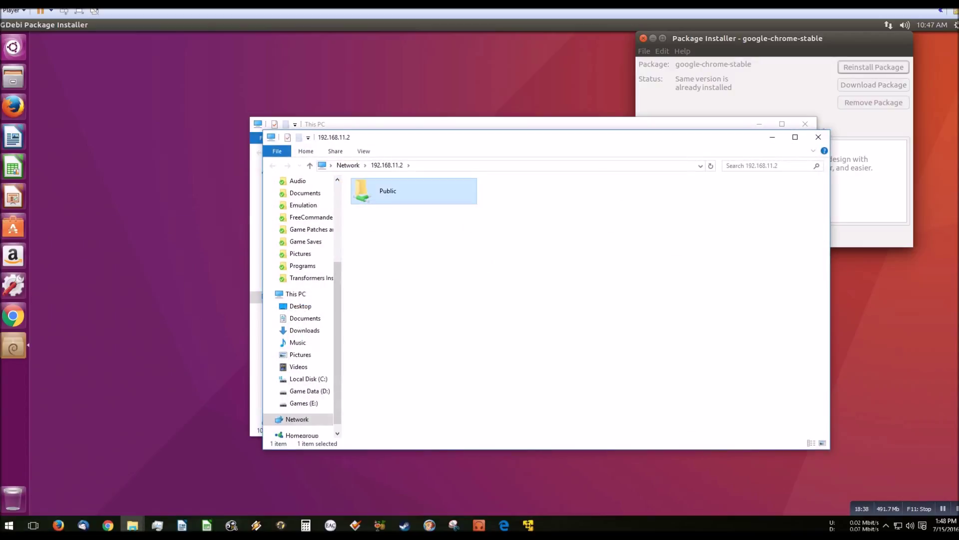
pyautogui.rightClick(392, 188)
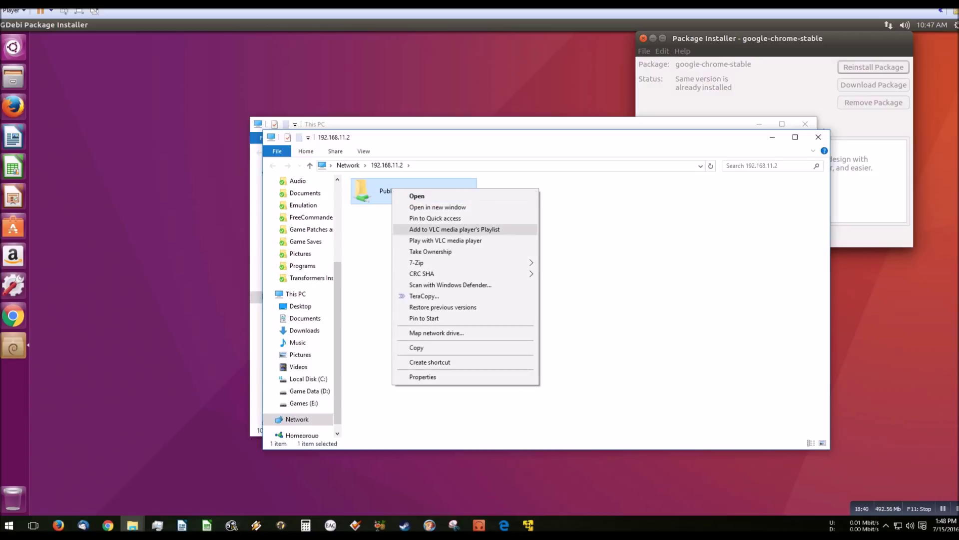
pyautogui.click(436, 332)
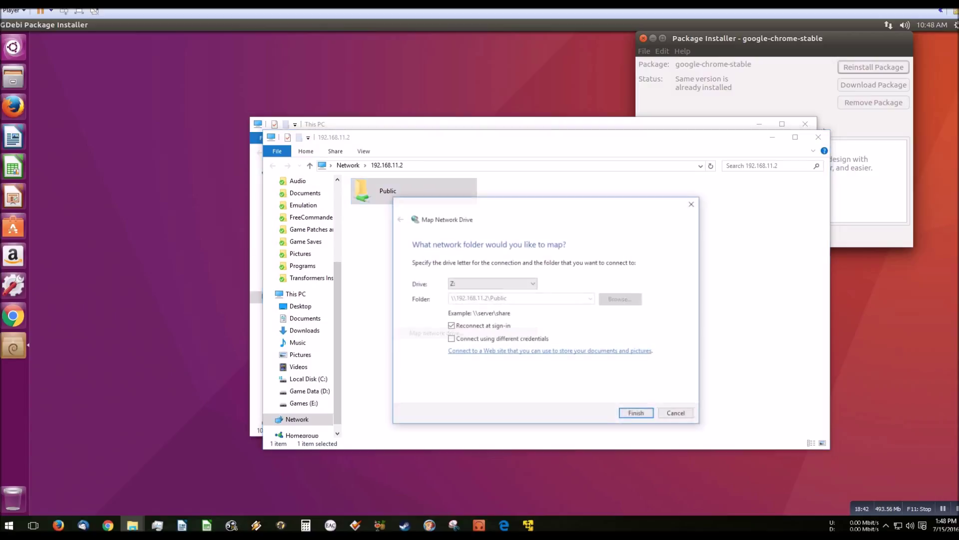
pyautogui.click(637, 413)
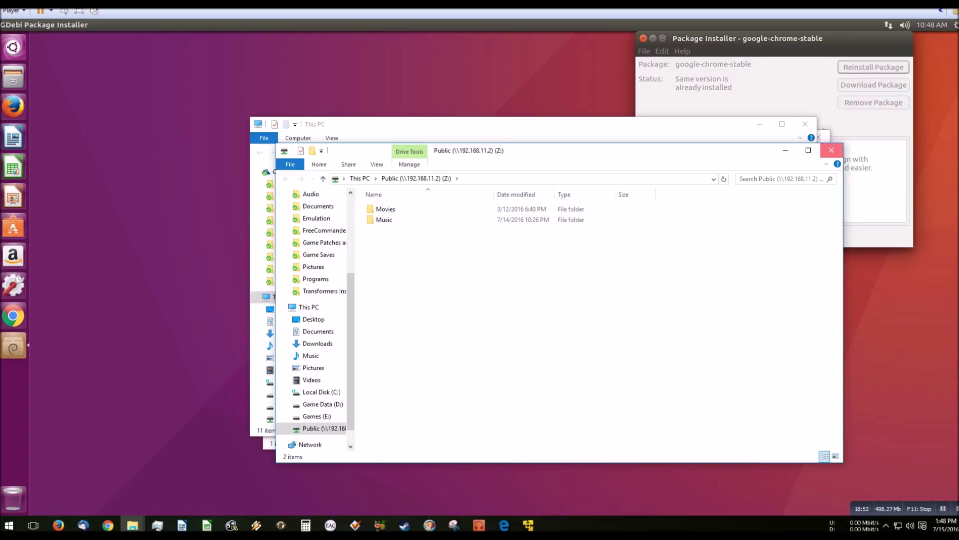
# Close the Z: drive, This PC and 192.168.11.2 Explorer windows.
pyautogui.click(831, 149)
pyautogui.click(805, 124)
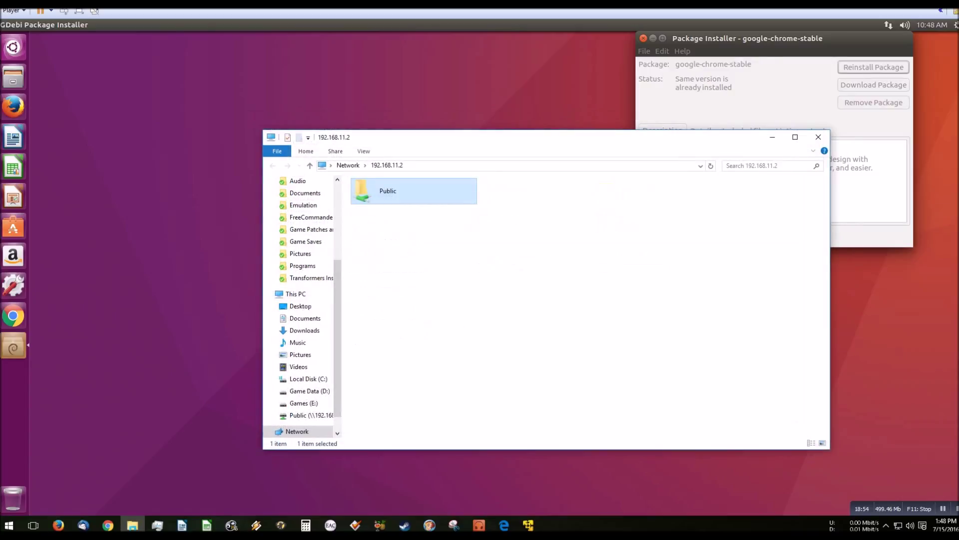
pyautogui.click(819, 135)
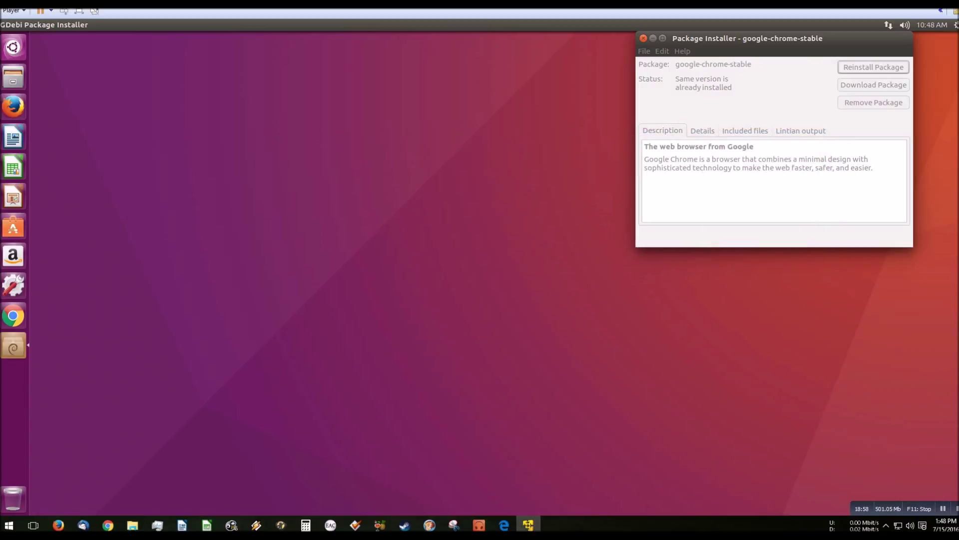
# Search the Dash for \\192.168.11.2 and open its Windows shares, showing the Public folder.
pyautogui.press('super')
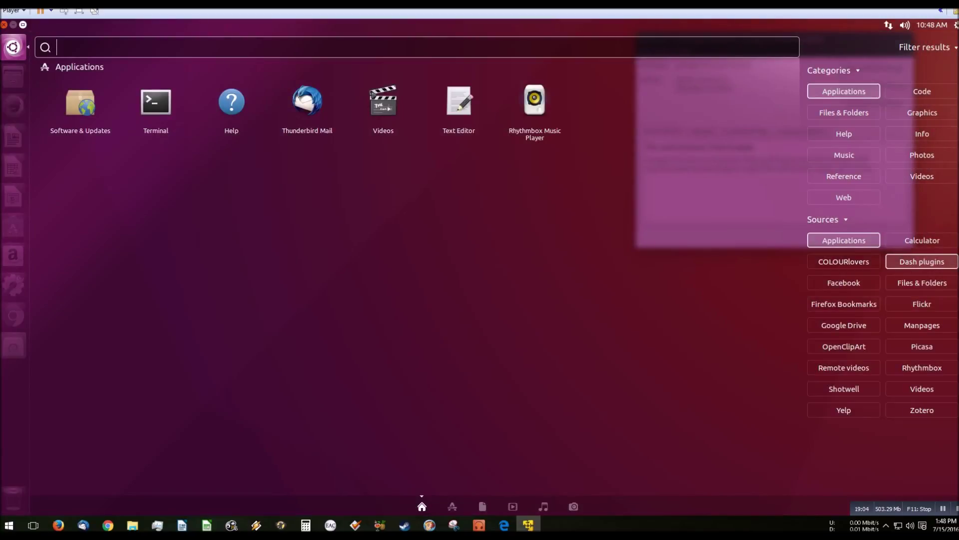
pyautogui.write('\\\\19')
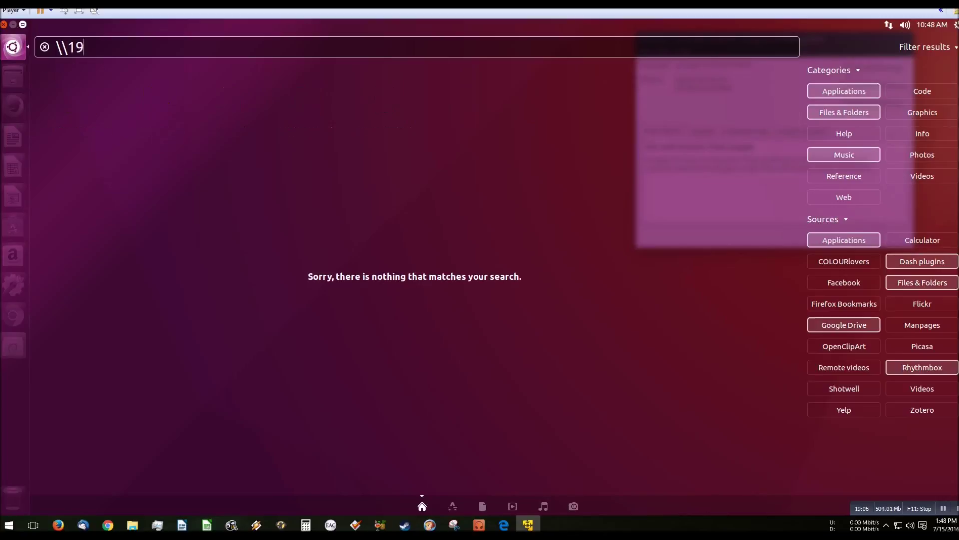
pyautogui.write('2.168.11.2')
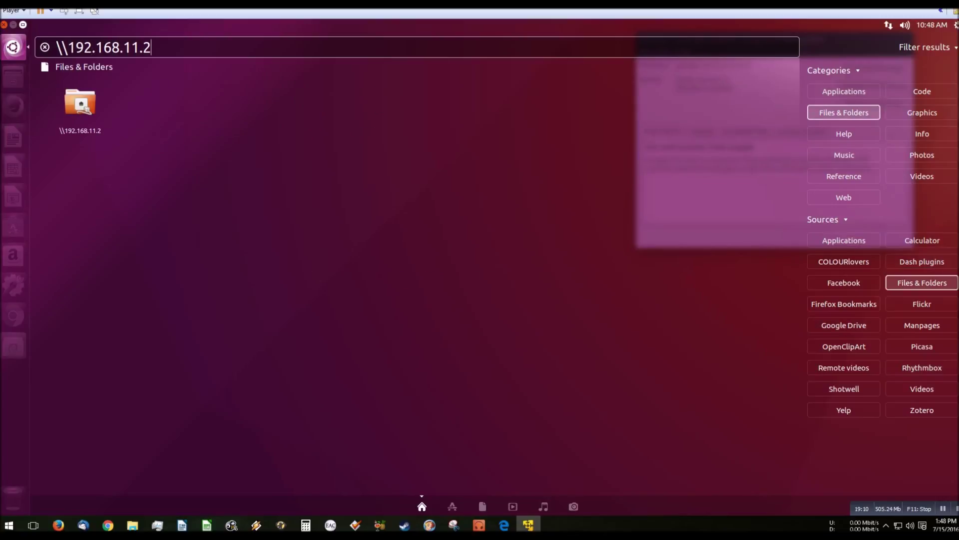
pyautogui.press('Return')
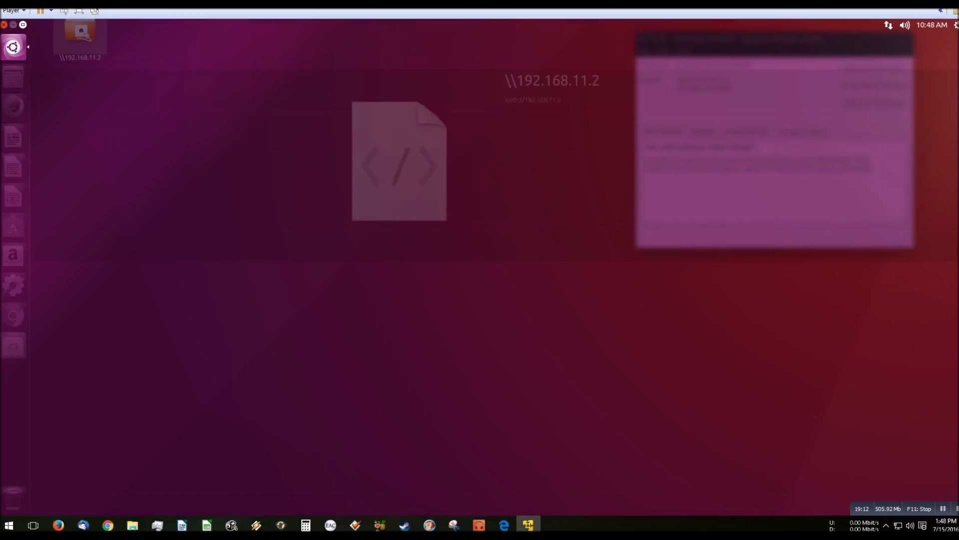
pyautogui.press('super')
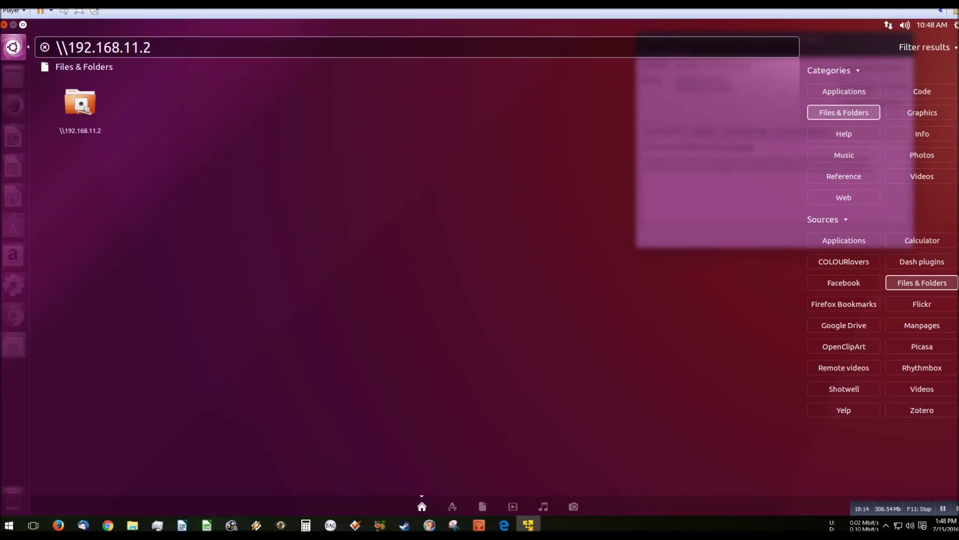
pyautogui.press('Return')
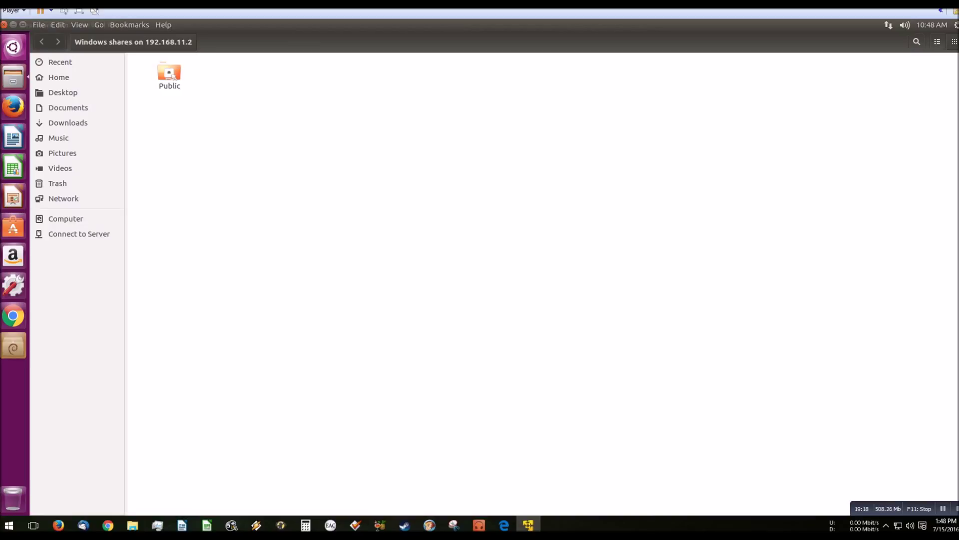
# Choose to mount the Public share from its right-click menu.
pyautogui.rightClick(169, 74)
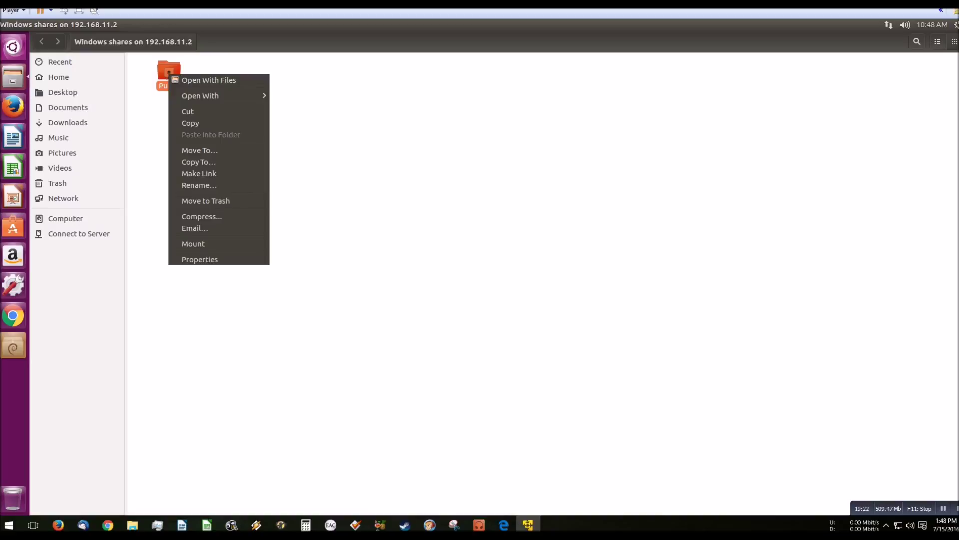
pyautogui.press('Escape')
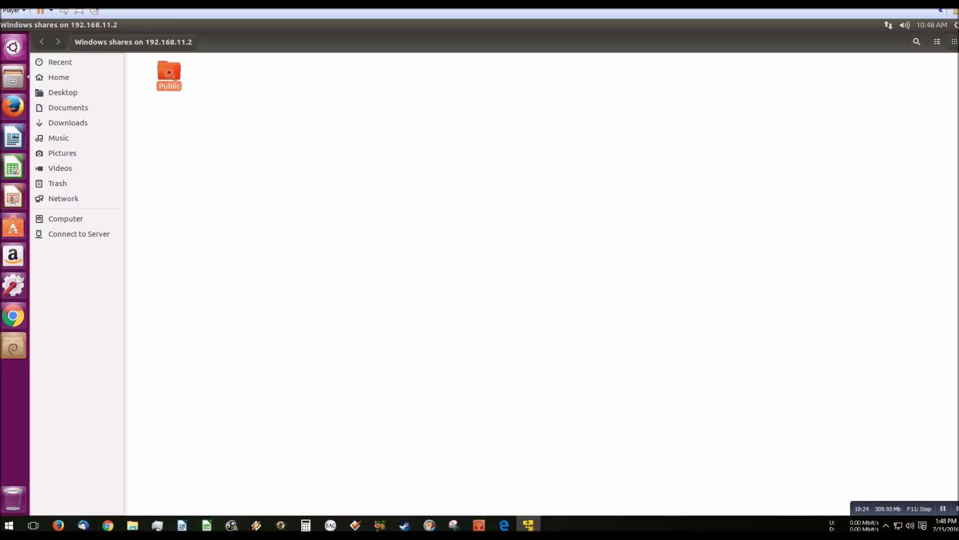
pyautogui.rightClick(170, 81)
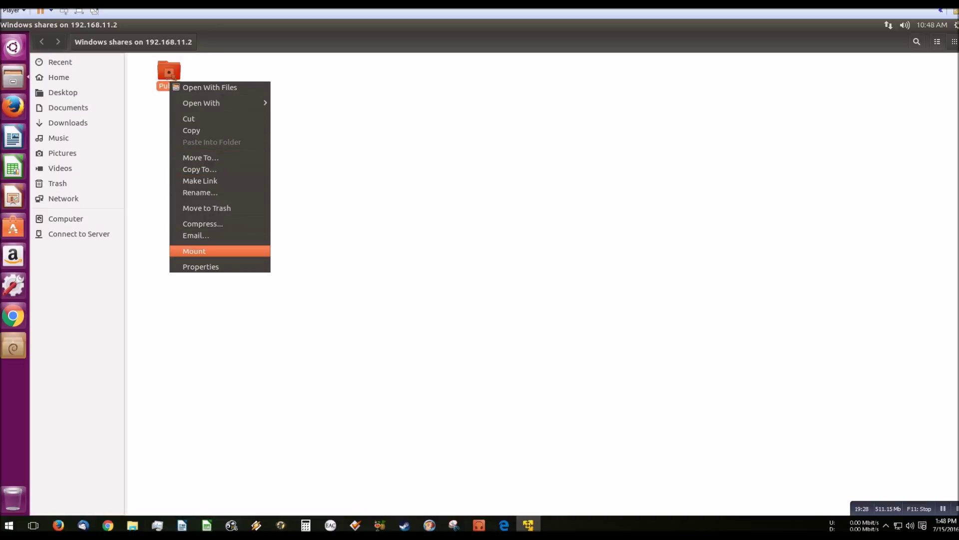
pyautogui.press('Return')
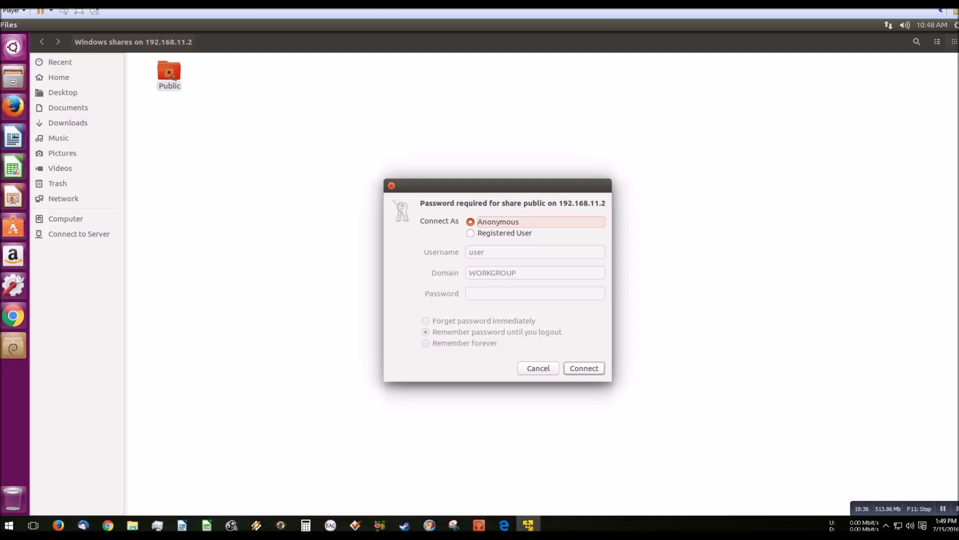
# Clear the credential fields and connect to the Public share as an anonymous guest.
pyautogui.click(504, 233)
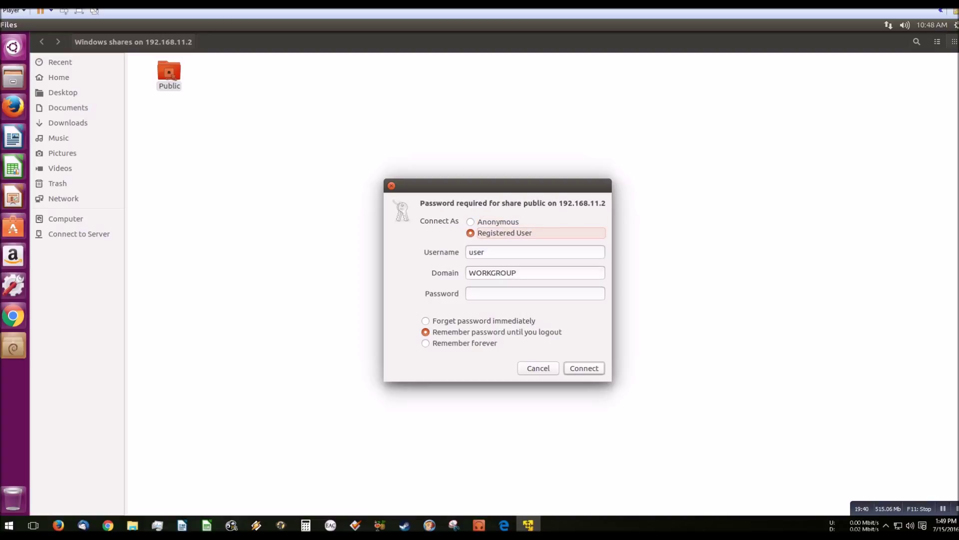
pyautogui.click(498, 222)
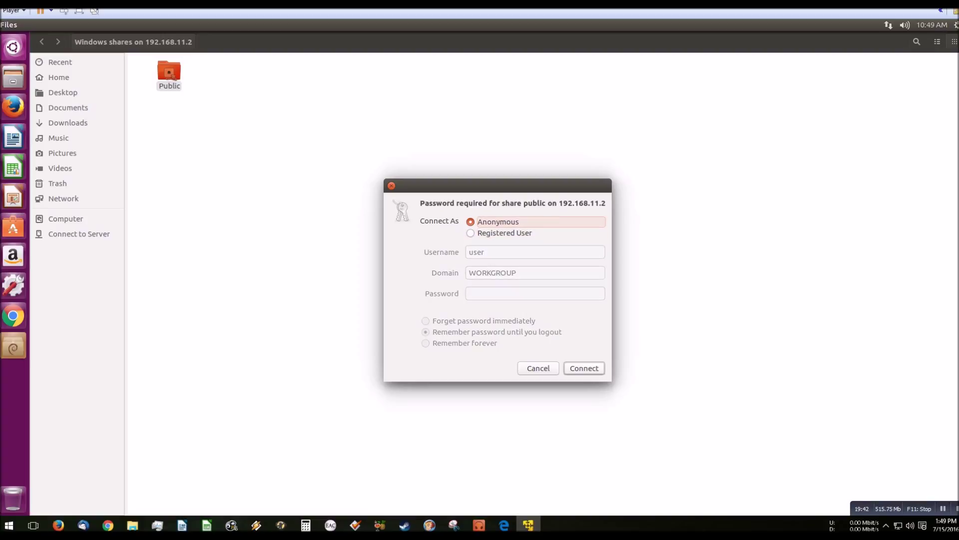
pyautogui.click(504, 233)
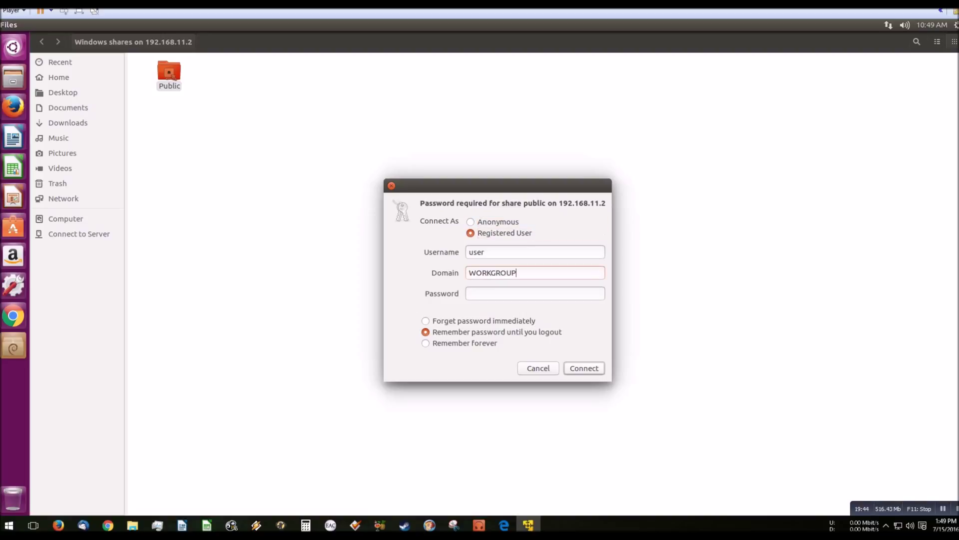
pyautogui.press('BackSpace')
pyautogui.press('BackSpace')
pyautogui.press('BackSpace')
pyautogui.press('BackSpace')
pyautogui.press('BackSpace')
pyautogui.press('BackSpace')
pyautogui.press('BackSpace')
pyautogui.press('BackSpace')
pyautogui.press('BackSpace')
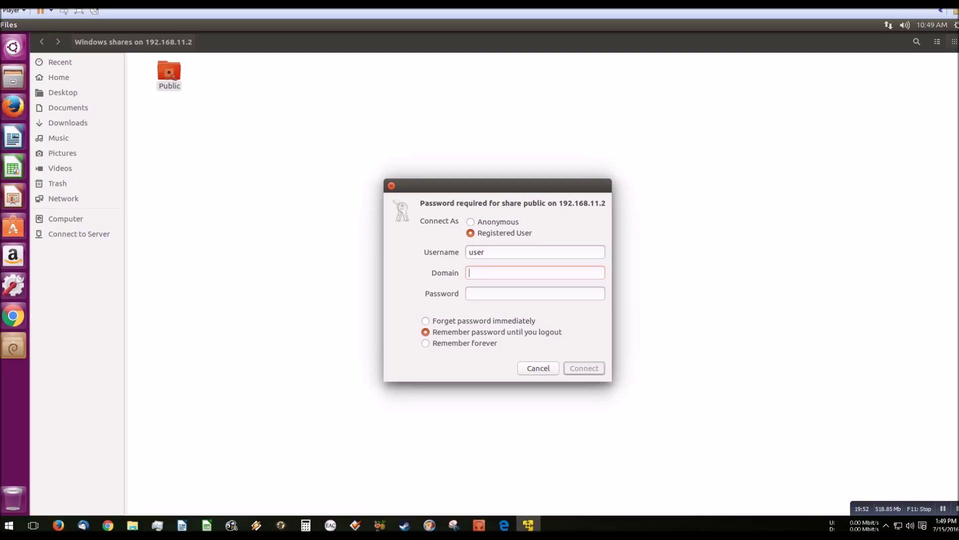
pyautogui.write('use')
pyautogui.write('a')
pyautogui.press('BackSpace')
pyautogui.press('Tab')
pyautogui.press('BackSpace')
pyautogui.press('BackSpace')
pyautogui.press('BackSpace')
pyautogui.click(470, 221)
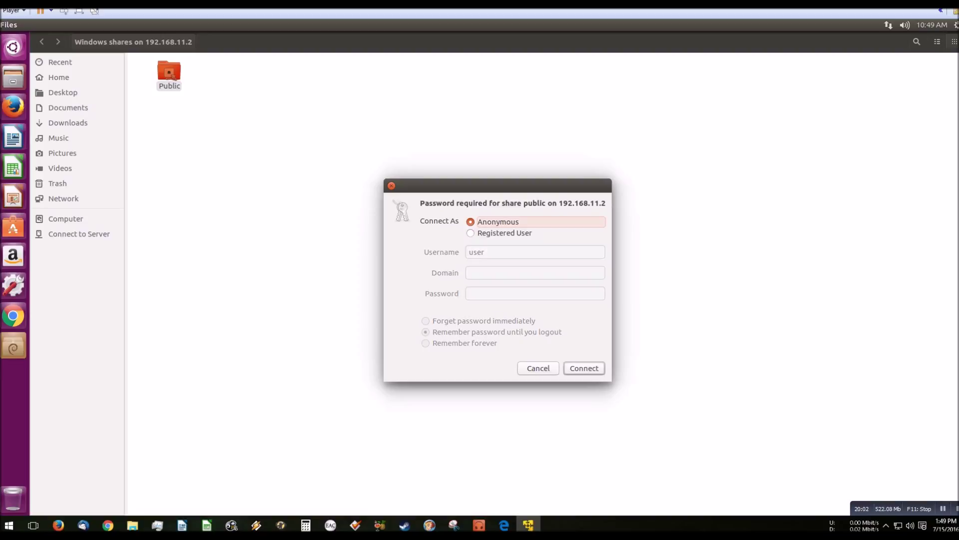
pyautogui.press('Tab')
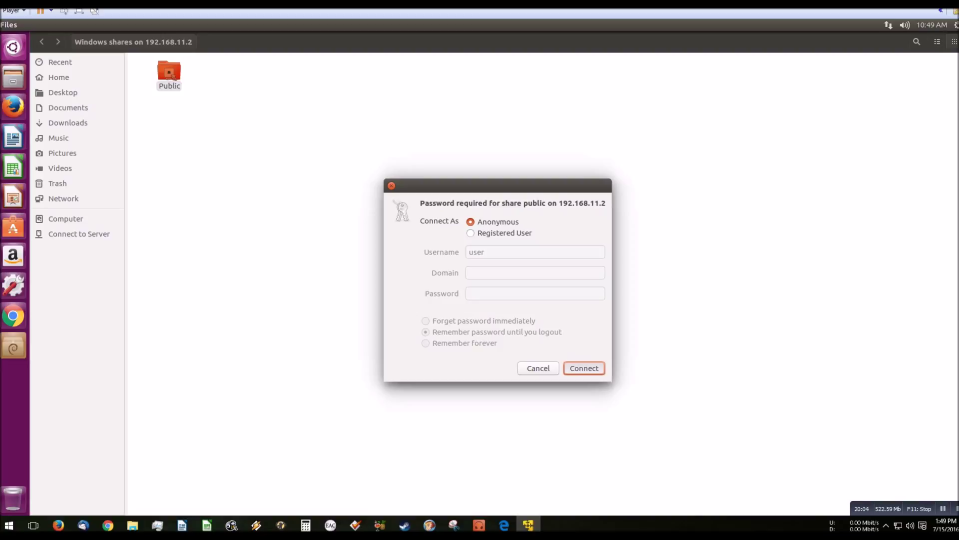
pyautogui.press('Return')
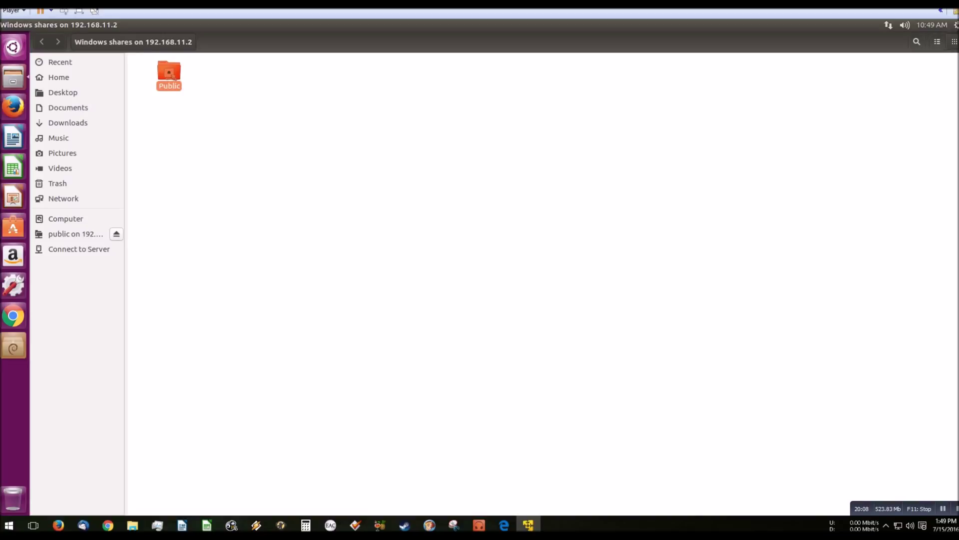
# Add a bookmark for the mounted public share on 192.168.11.2 from the sidebar.
pyautogui.rightClick(173, 78)
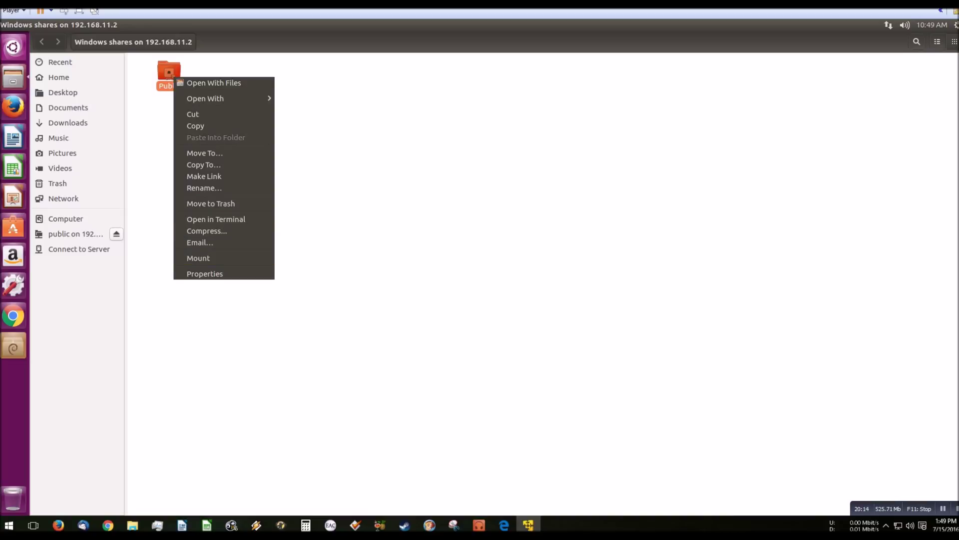
pyautogui.press('Escape')
pyautogui.click(75, 233)
pyautogui.rightClick(75, 233)
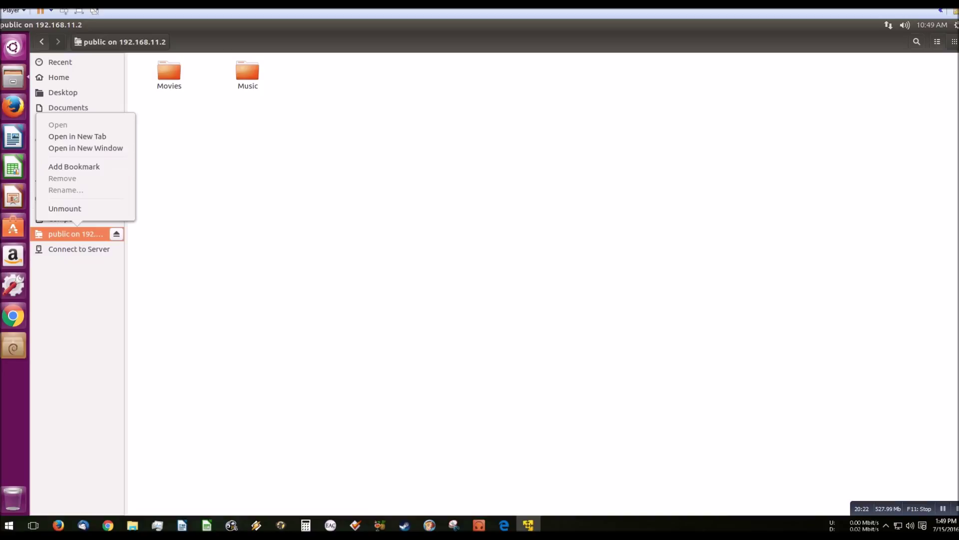
pyautogui.click(74, 166)
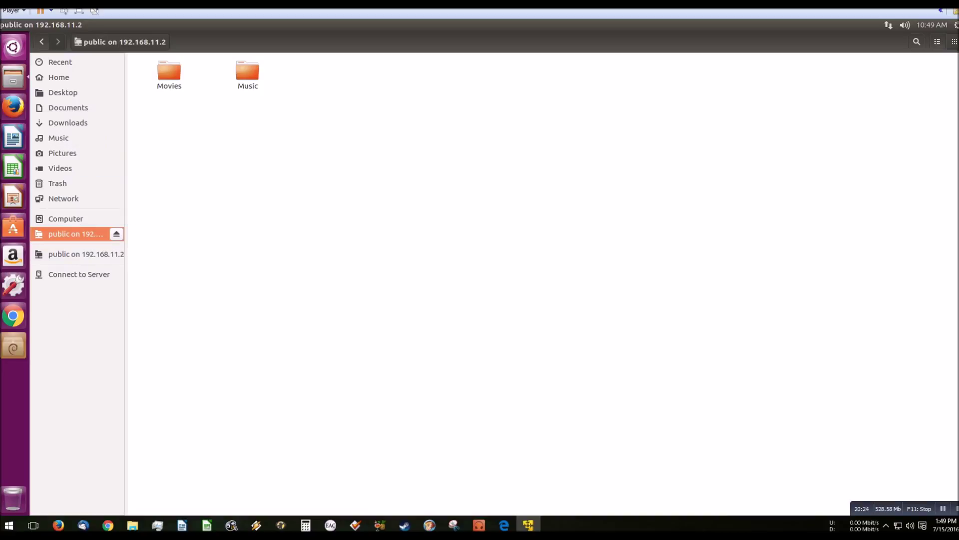
# Close Files, reopen it to check the share lists Movies and Music, then close it.
pyautogui.moveTo(50, 24)
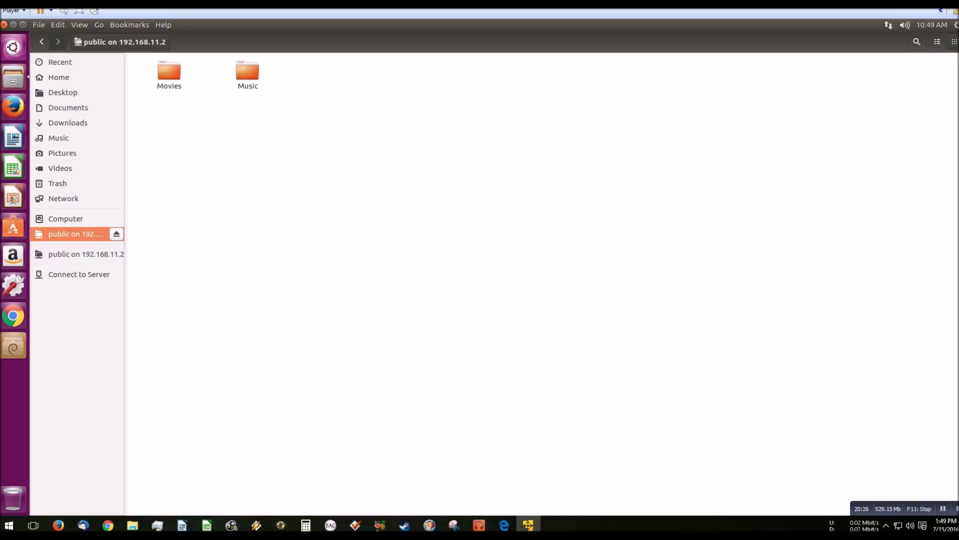
pyautogui.hotkey('ctrl', 'w')
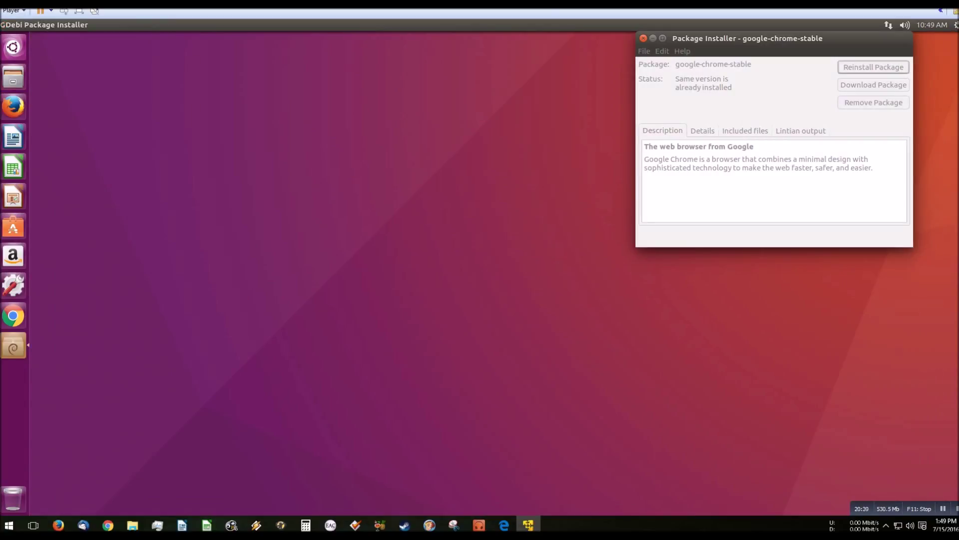
pyautogui.press('super+1')
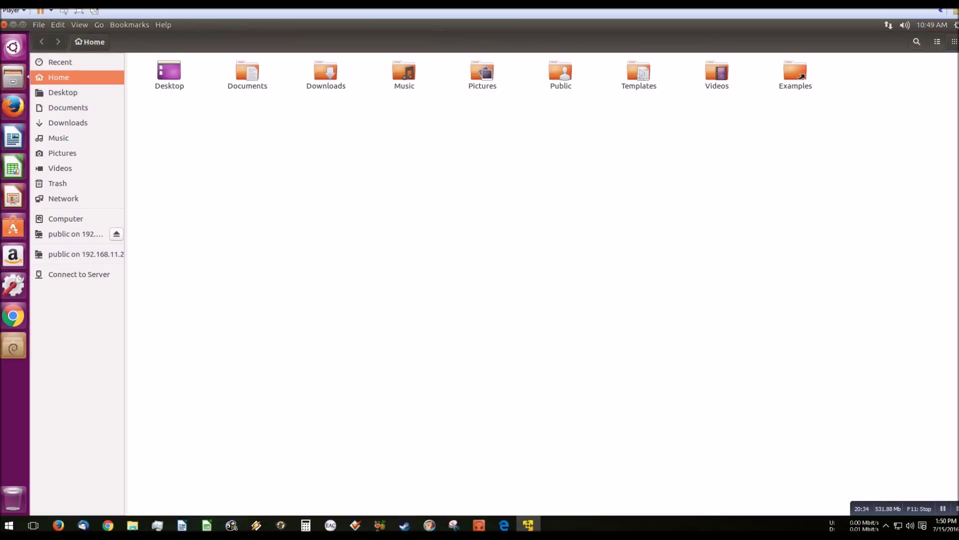
pyautogui.click(75, 234)
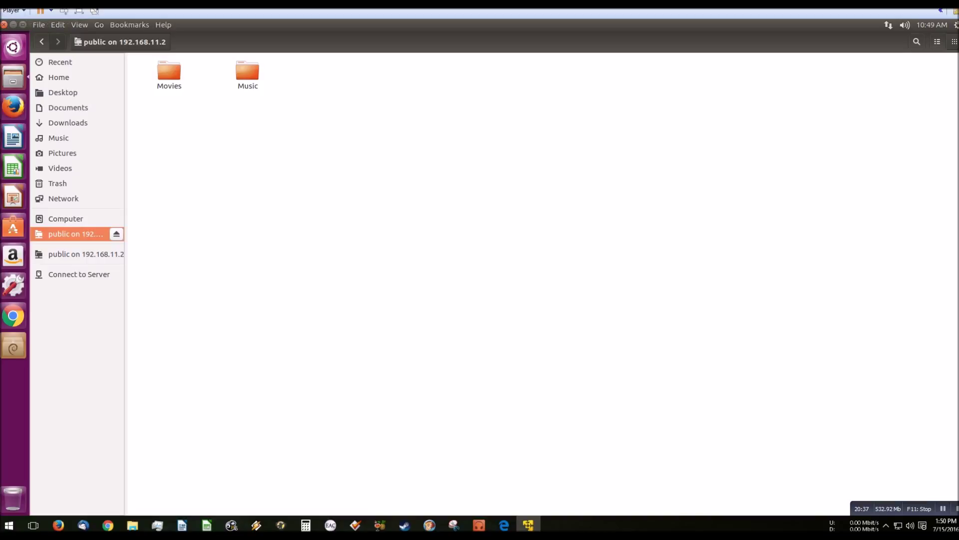
pyautogui.hotkey('alt', 'F4')
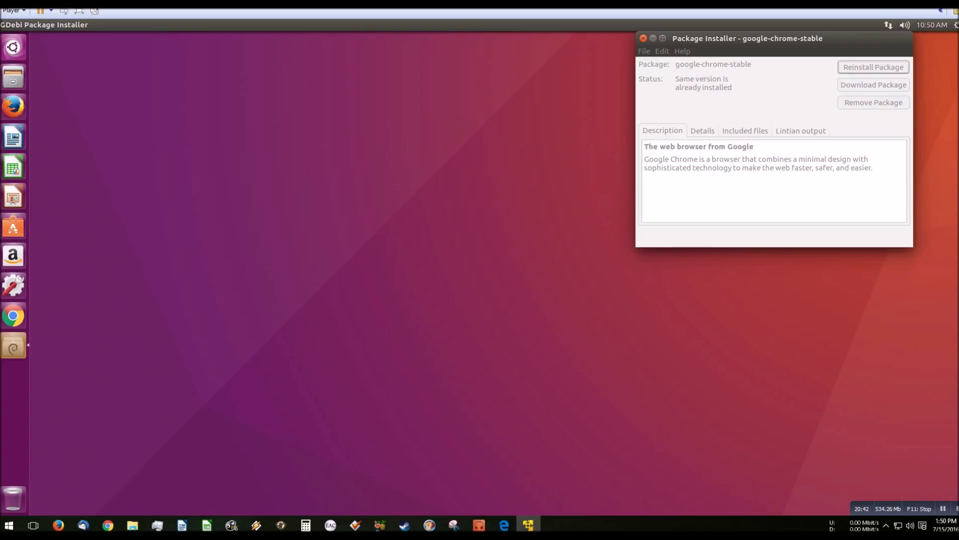
# Restart the Ubuntu virtual machine from the gear menu's Shut Down option.
pyautogui.click(956, 24)
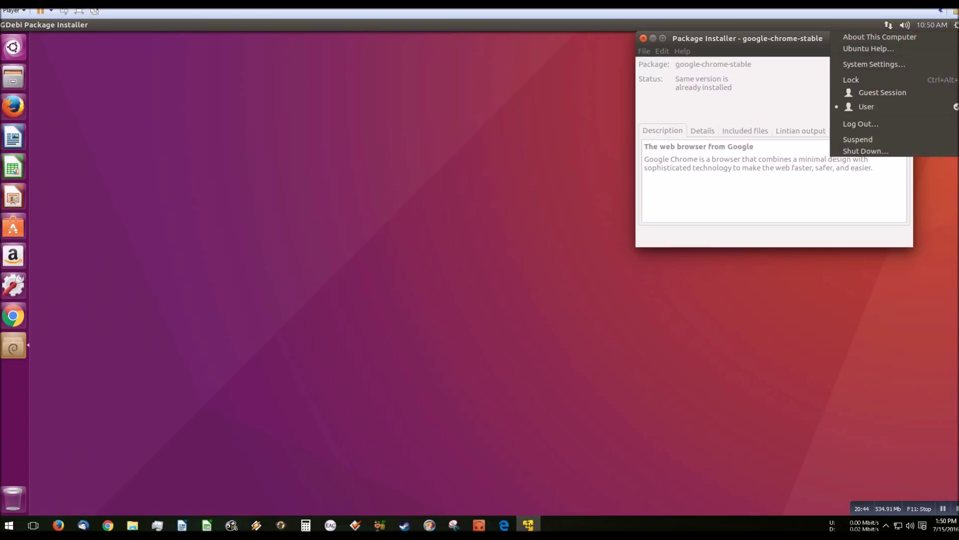
pyautogui.press('Return')
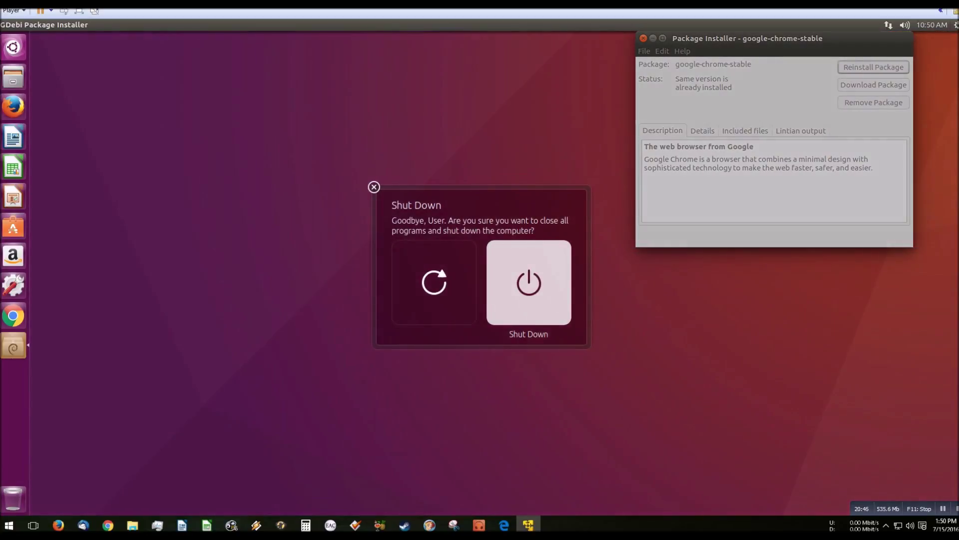
pyautogui.press('Return')
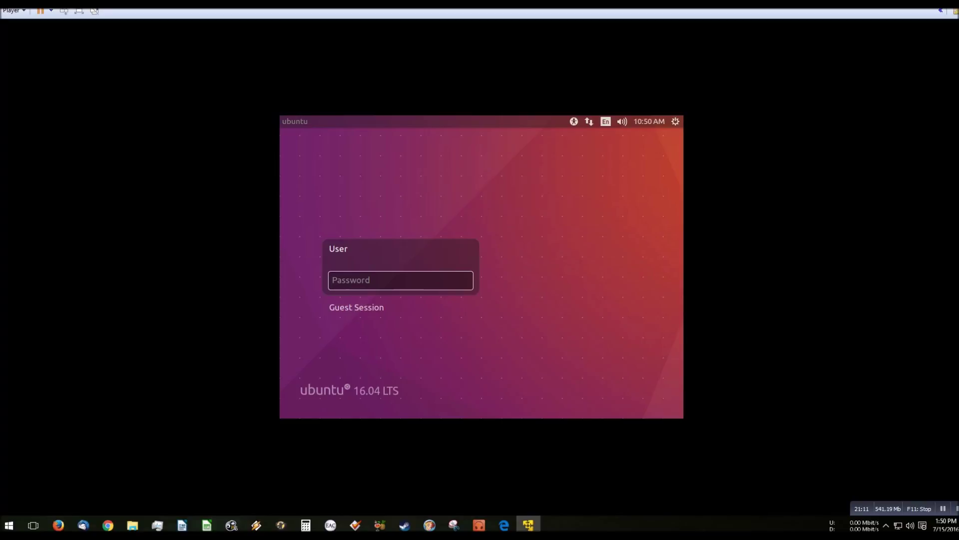
# Log back in with the account password and toggle VMware full screen off and on.
pyautogui.write('********')
pyautogui.press('Return')
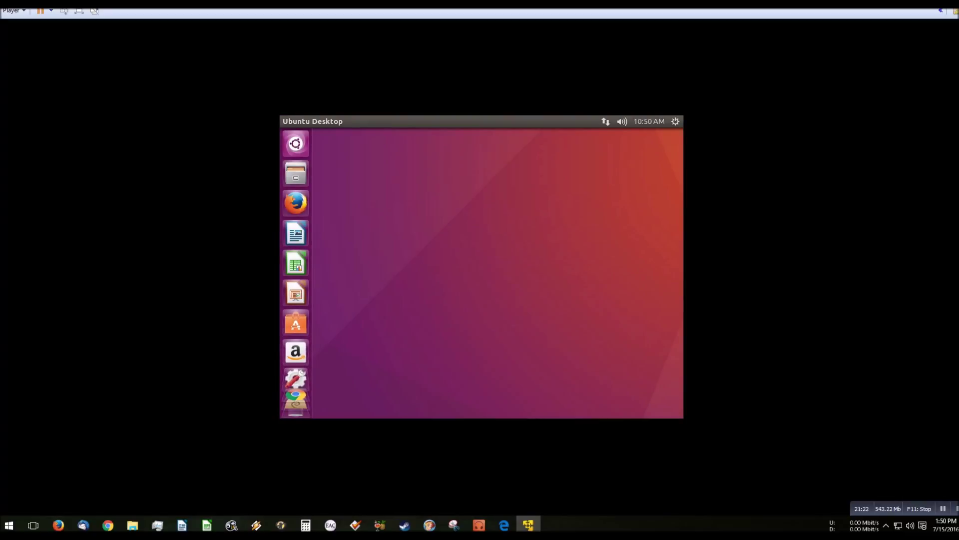
pyautogui.hotkey('ctrl', 'alt', 'Return')
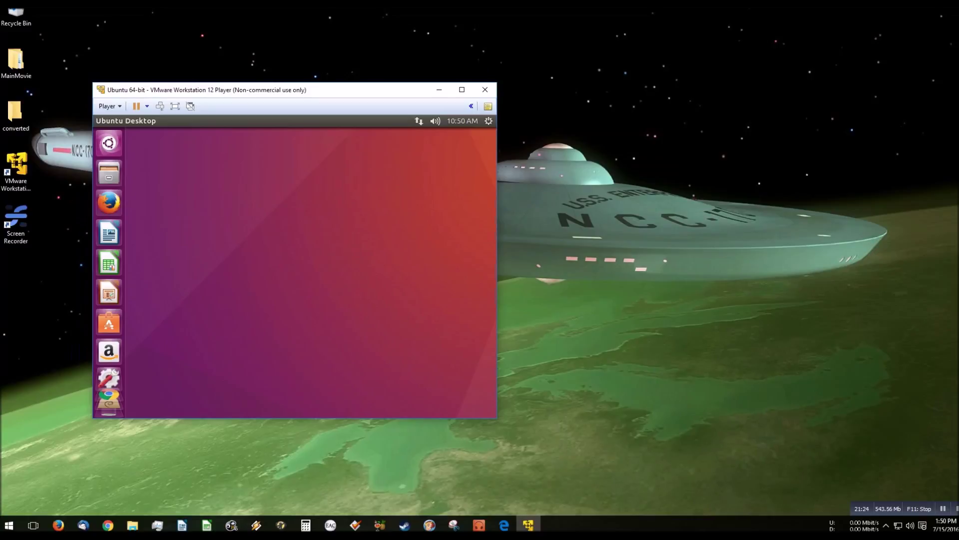
pyautogui.hotkey('ctrl', 'alt', 'Return')
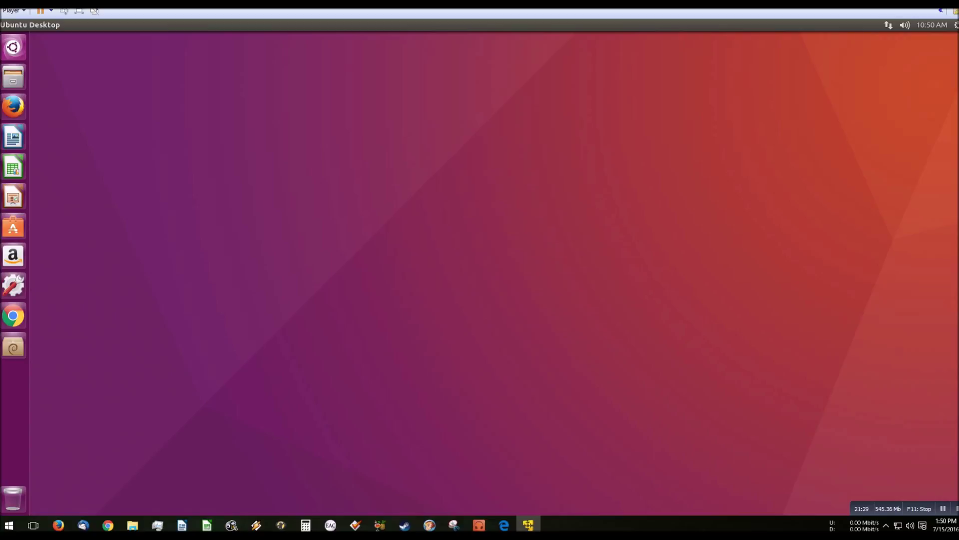
# Reconnect to the bookmarked public share anonymously after the reboot, then close Files.
pyautogui.press('super+1')
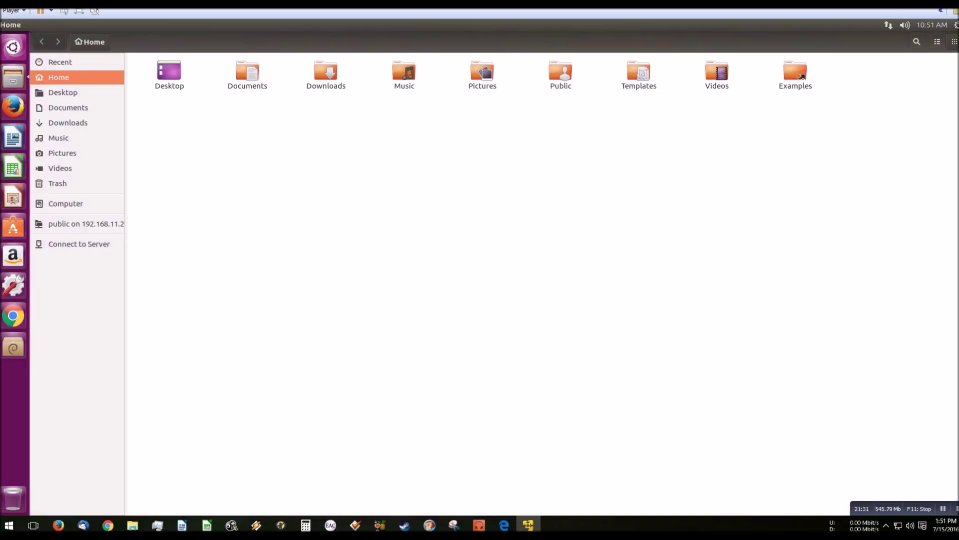
pyautogui.click(86, 224)
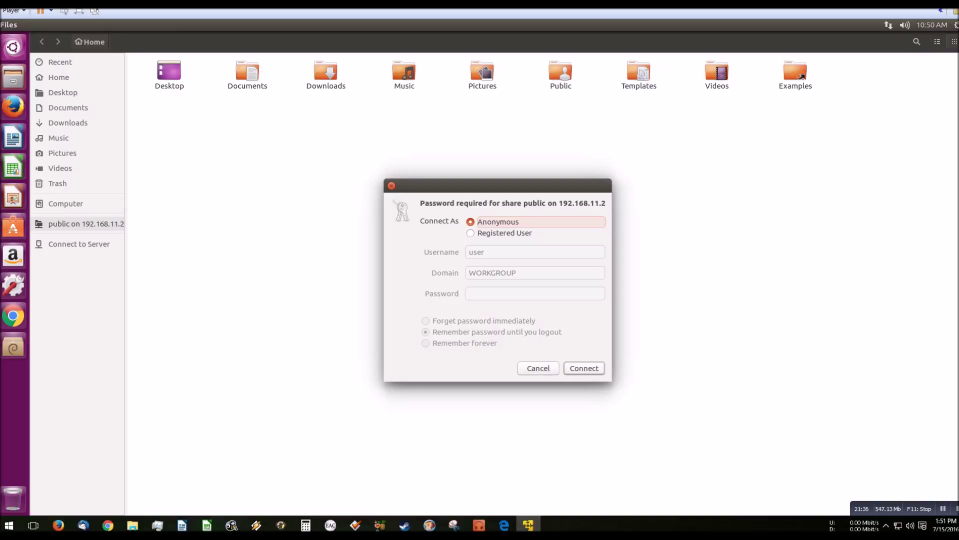
pyautogui.press('Return')
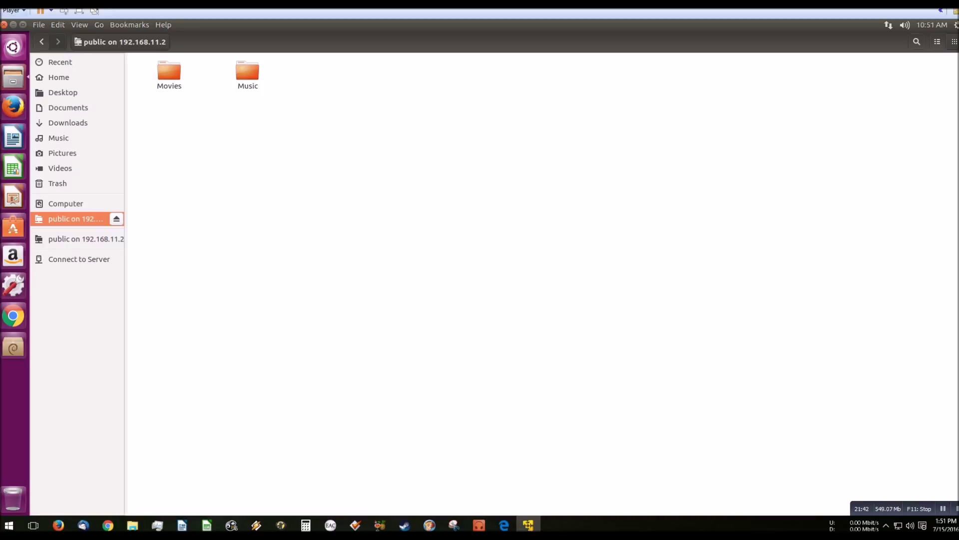
pyautogui.hotkey('ctrl', 'w')
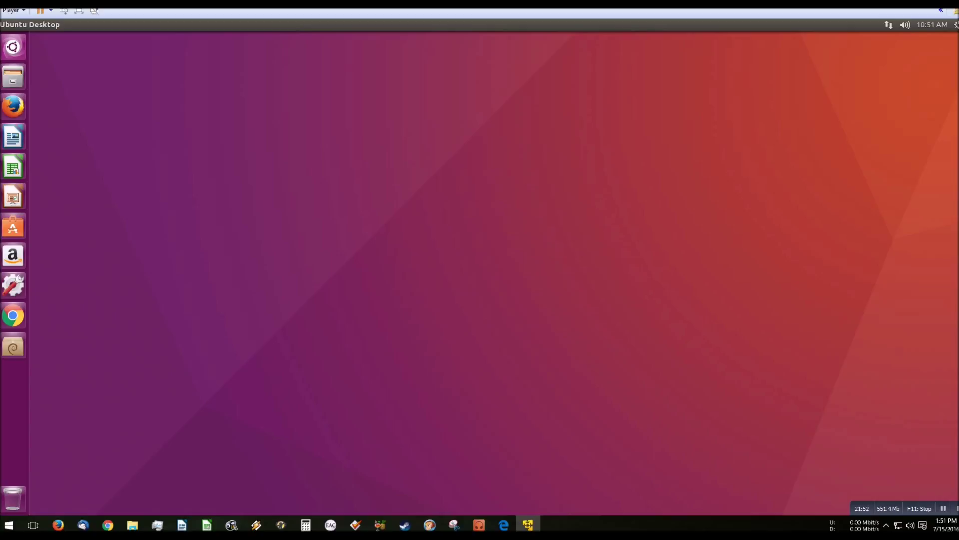
# Reopen Files, check the public share on 192.168.11.2, and close it.
pyautogui.click(13, 76)
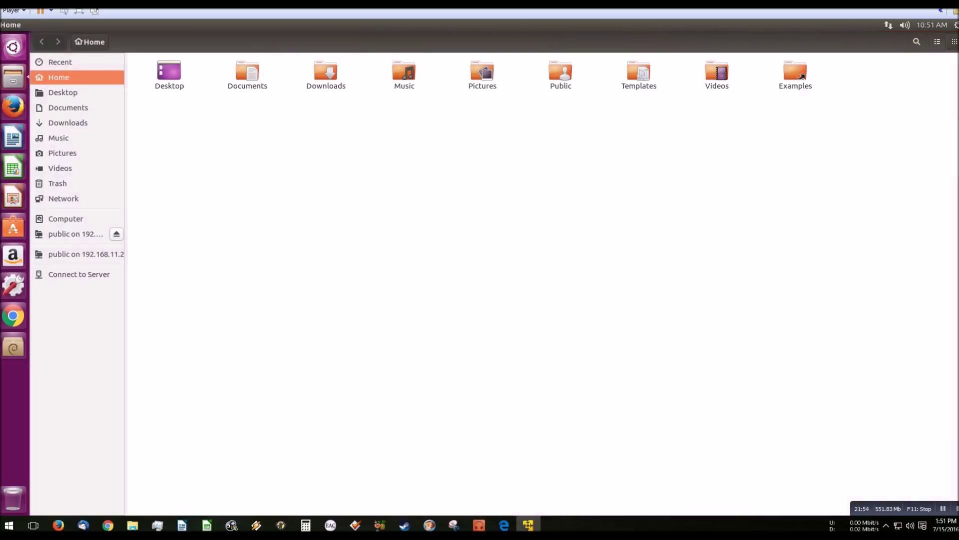
pyautogui.click(75, 234)
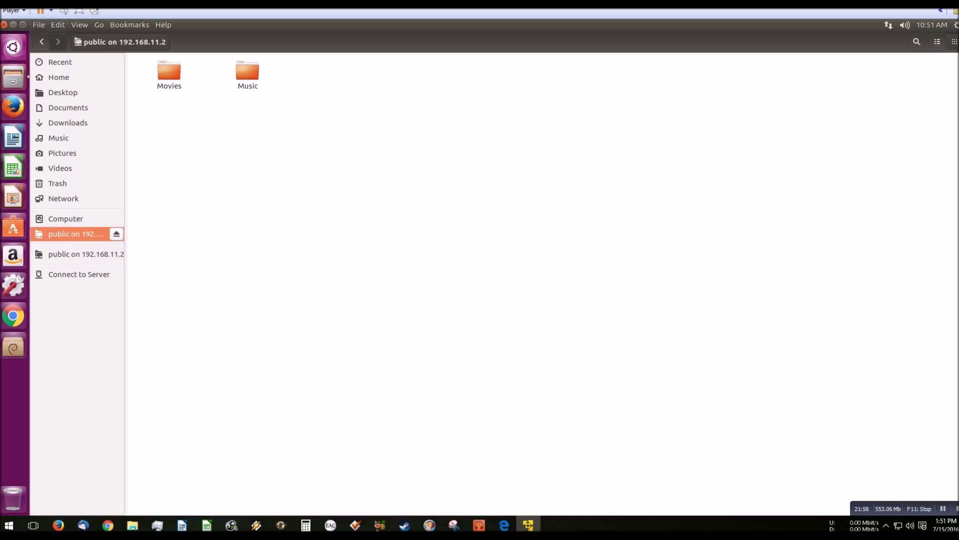
pyautogui.click(4, 24)
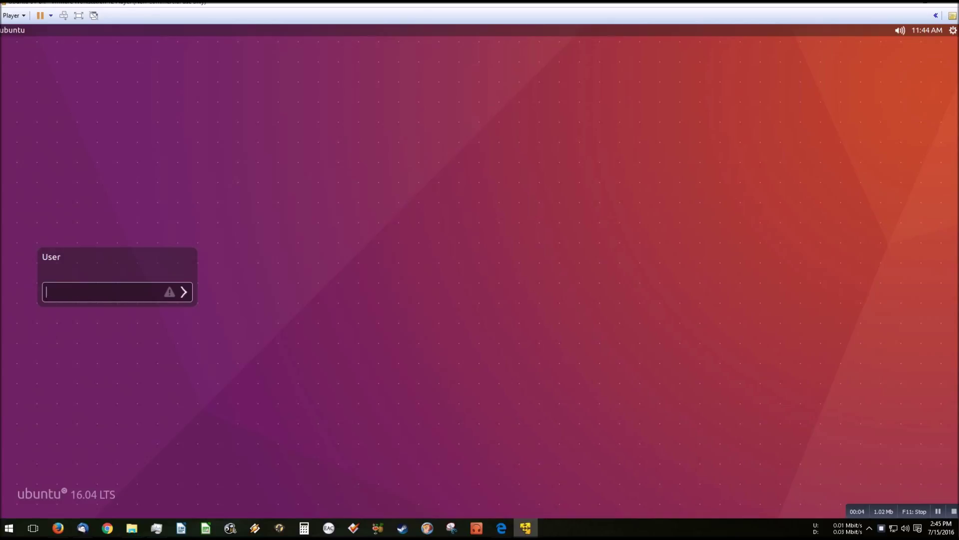
# Log in with the account password and minimize the TeamViewer and Computers & Contacts windows.
pyautogui.write('*******')
pyautogui.press('Return')
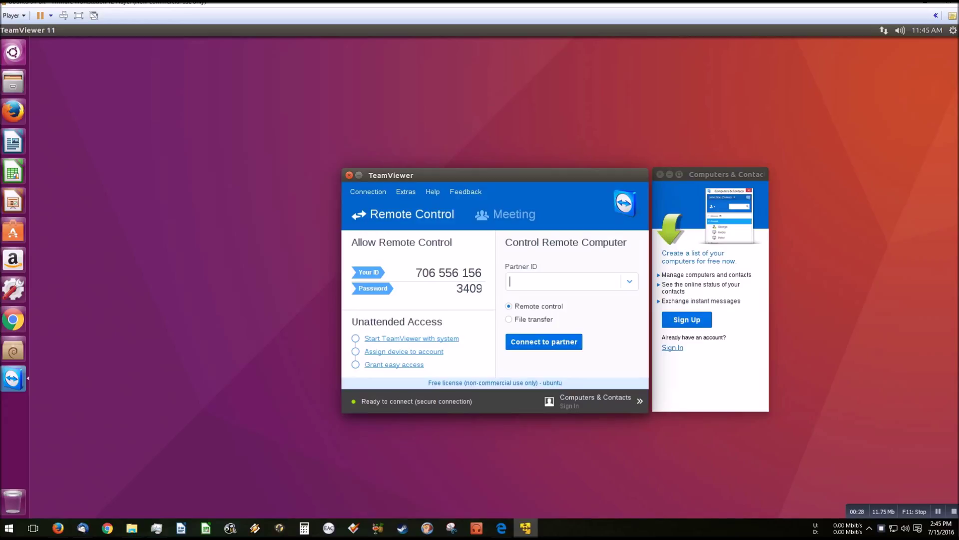
pyautogui.click(359, 175)
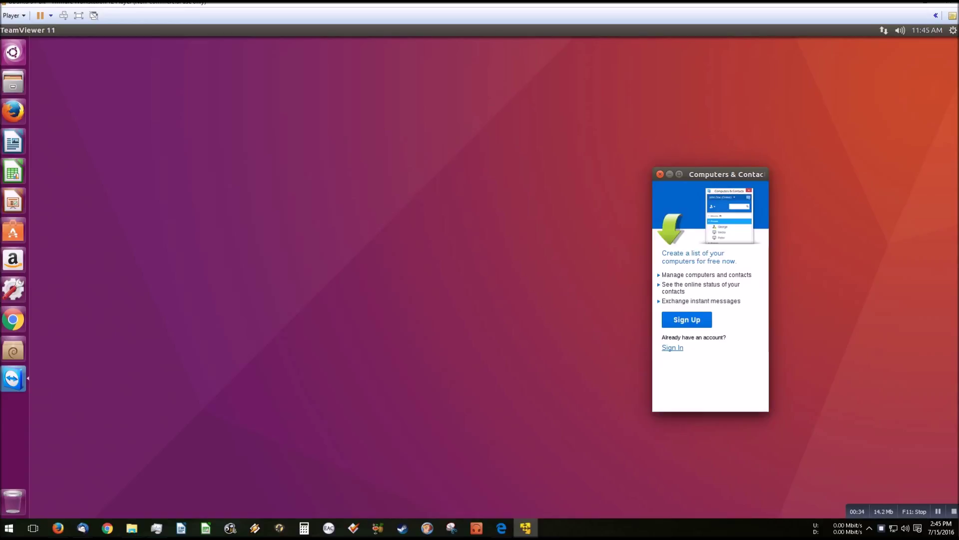
pyautogui.click(670, 174)
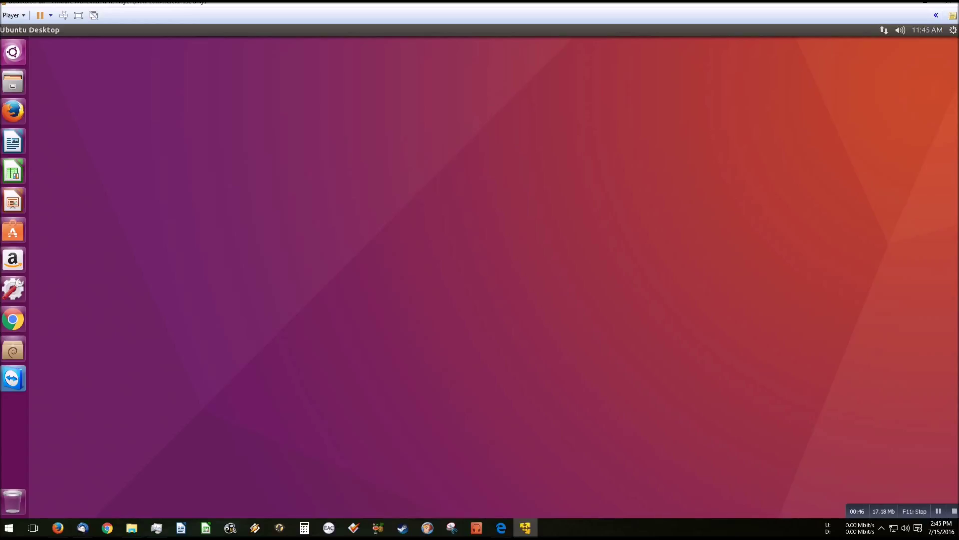
# Open the public on 192.168.11.2 bookmark in Files to confirm Movies and Music, then close Files.
pyautogui.click(13, 81)
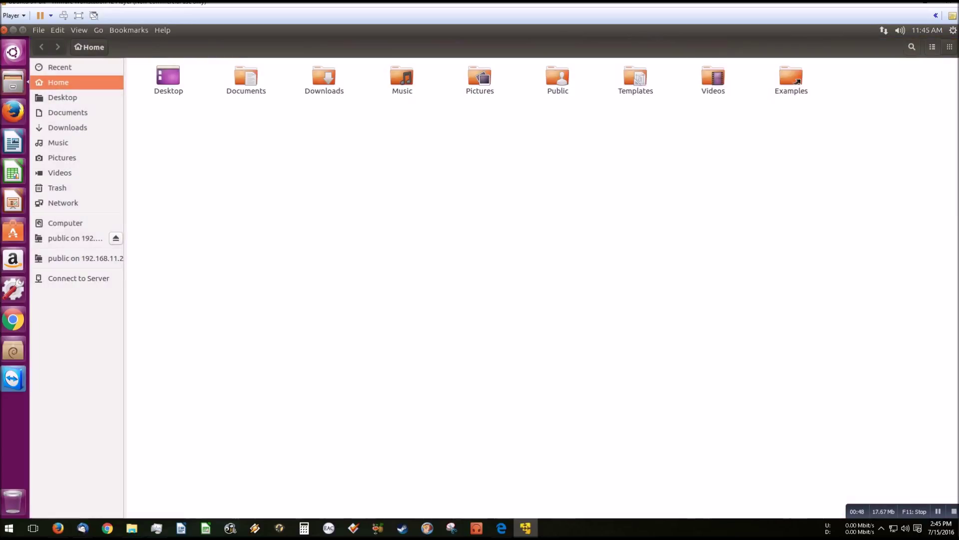
pyautogui.click(75, 238)
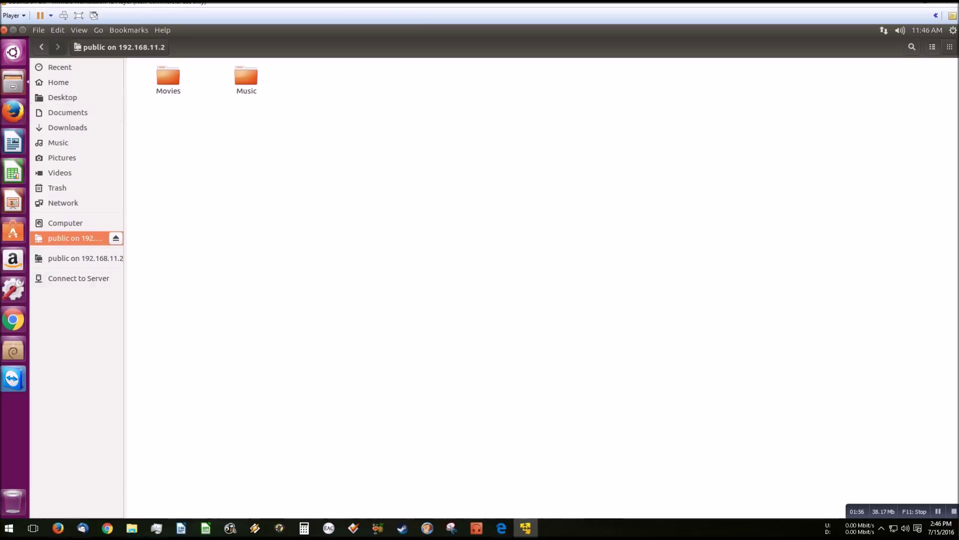
pyautogui.click(5, 30)
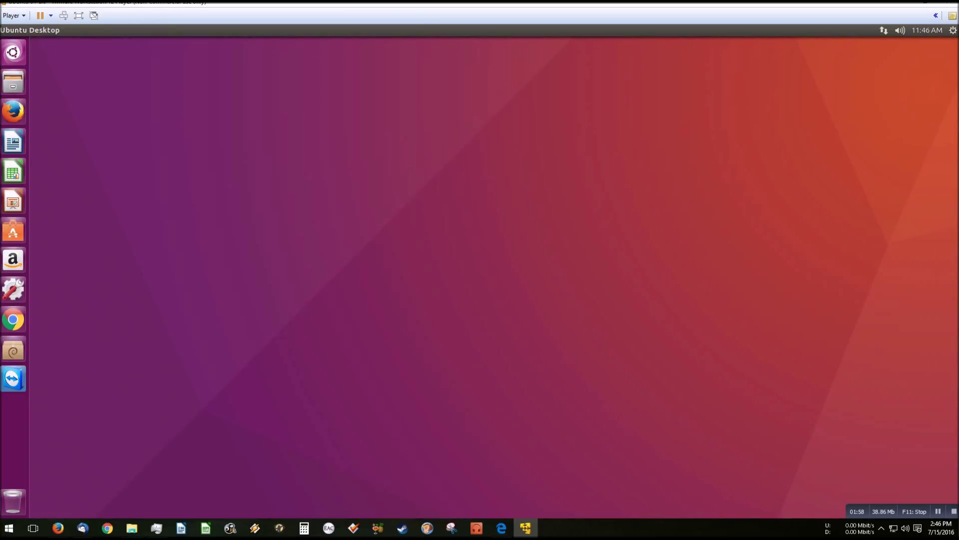